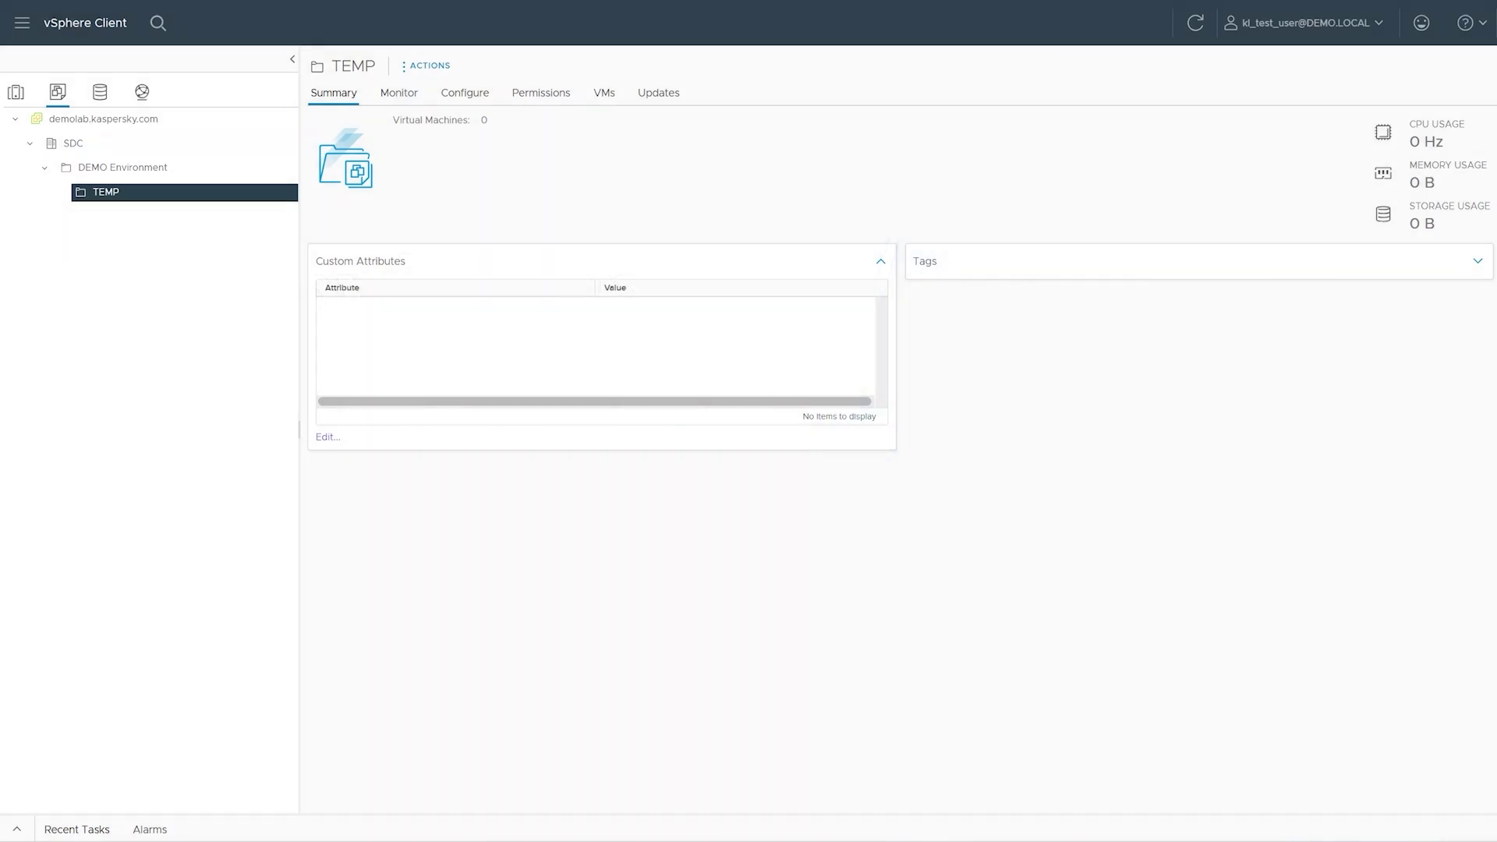
- Open the actions context menu for the TEMP folder in the VMs and Templates tree
{"action": "right_click", "coordinate": [179, 199]}
- Start a new virtual machine named 'Kata CN Test' in TEMP on the Cluster
{"action": "left_click", "coordinate": [213, 233]}
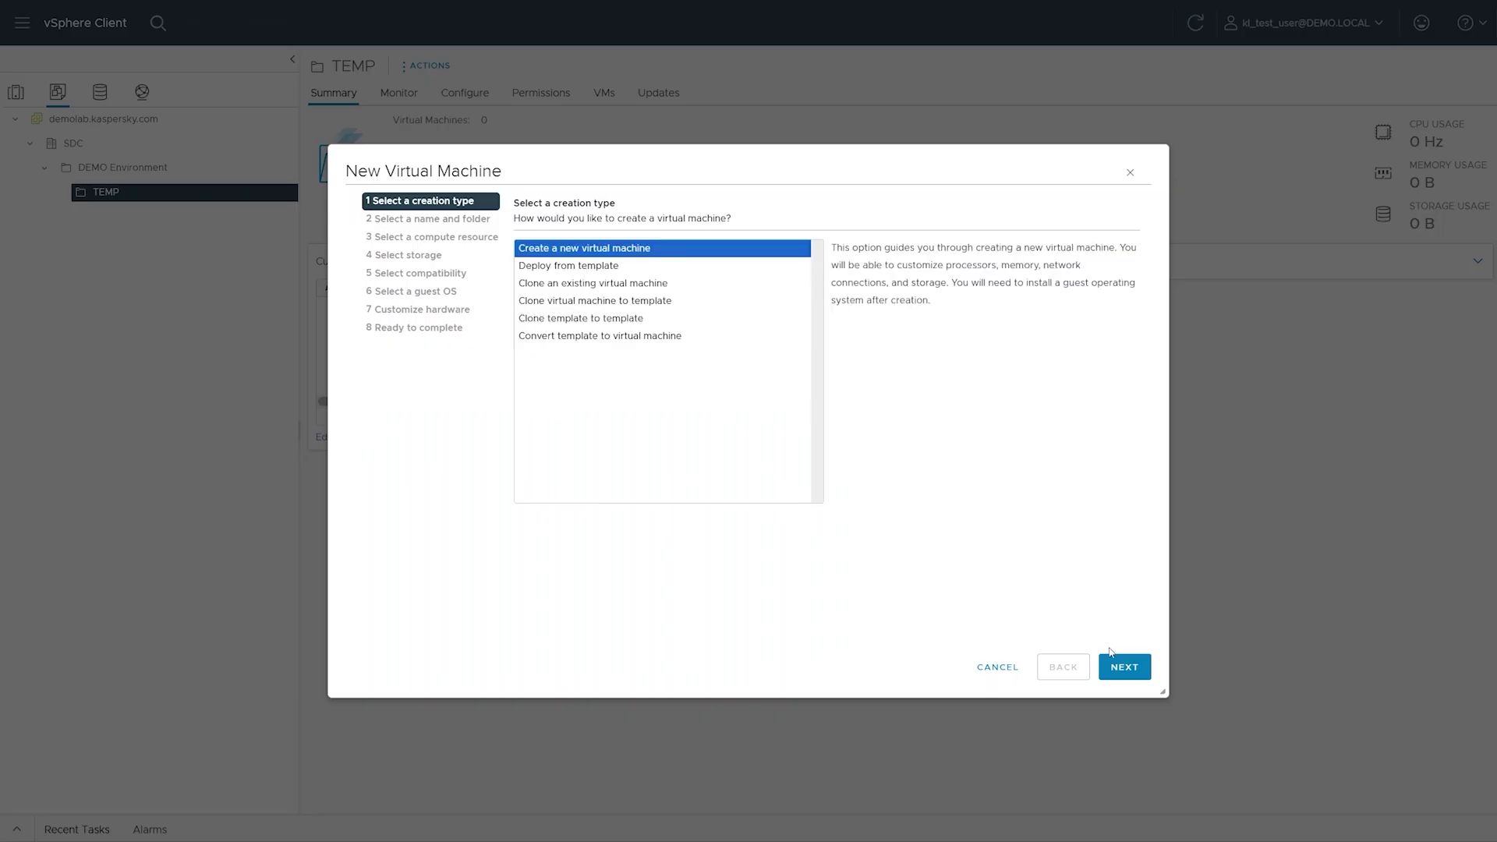
{"action": "left_click", "coordinate": [1112, 657]}
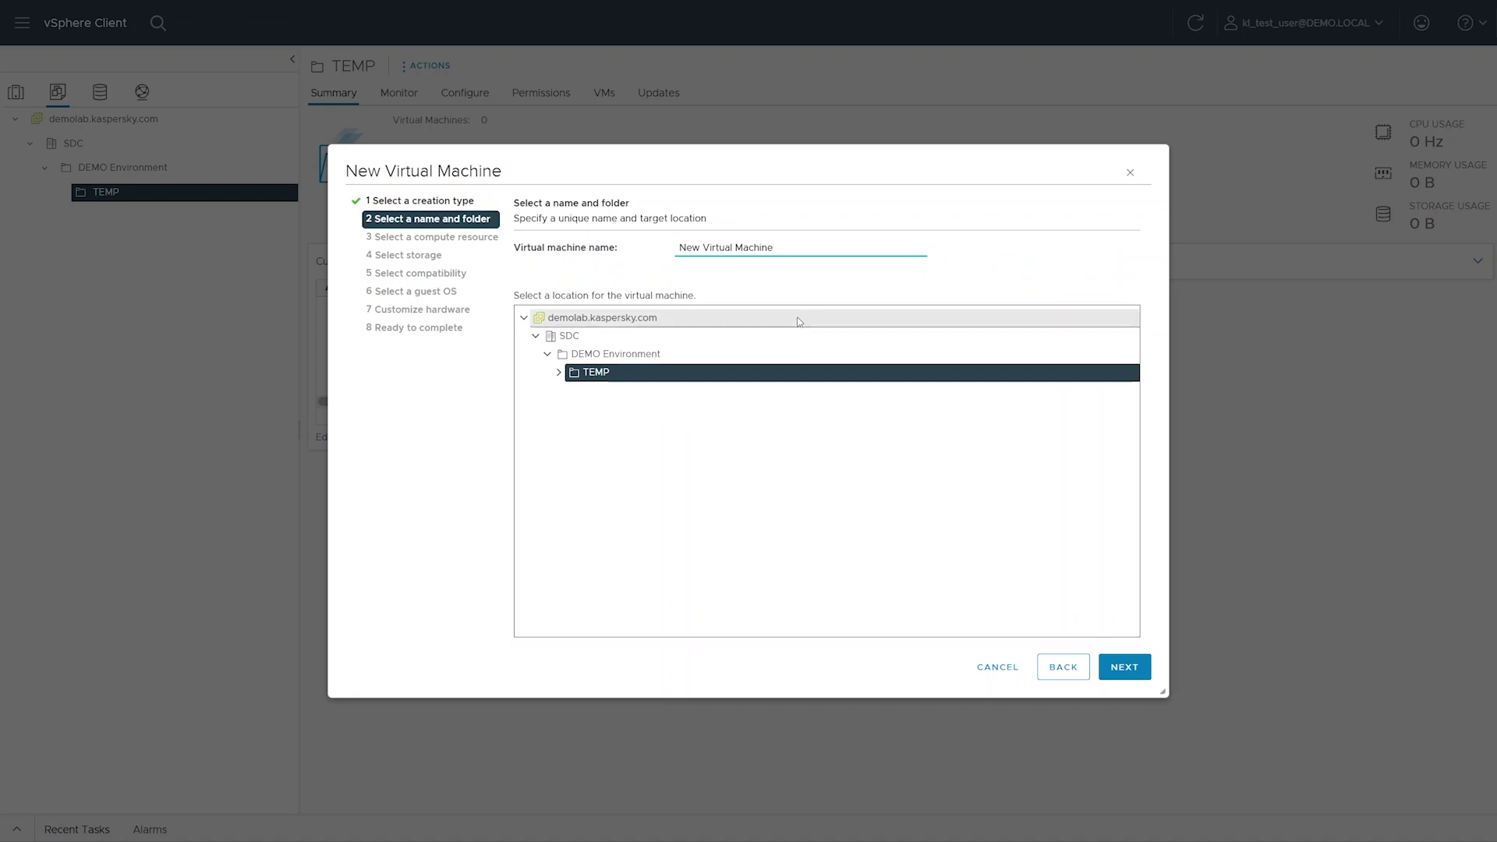
{"action": "triple_click", "coordinate": [779, 246]}
{"action": "type", "text": "Kata CN Test"}
{"action": "left_click", "coordinate": [836, 404]}
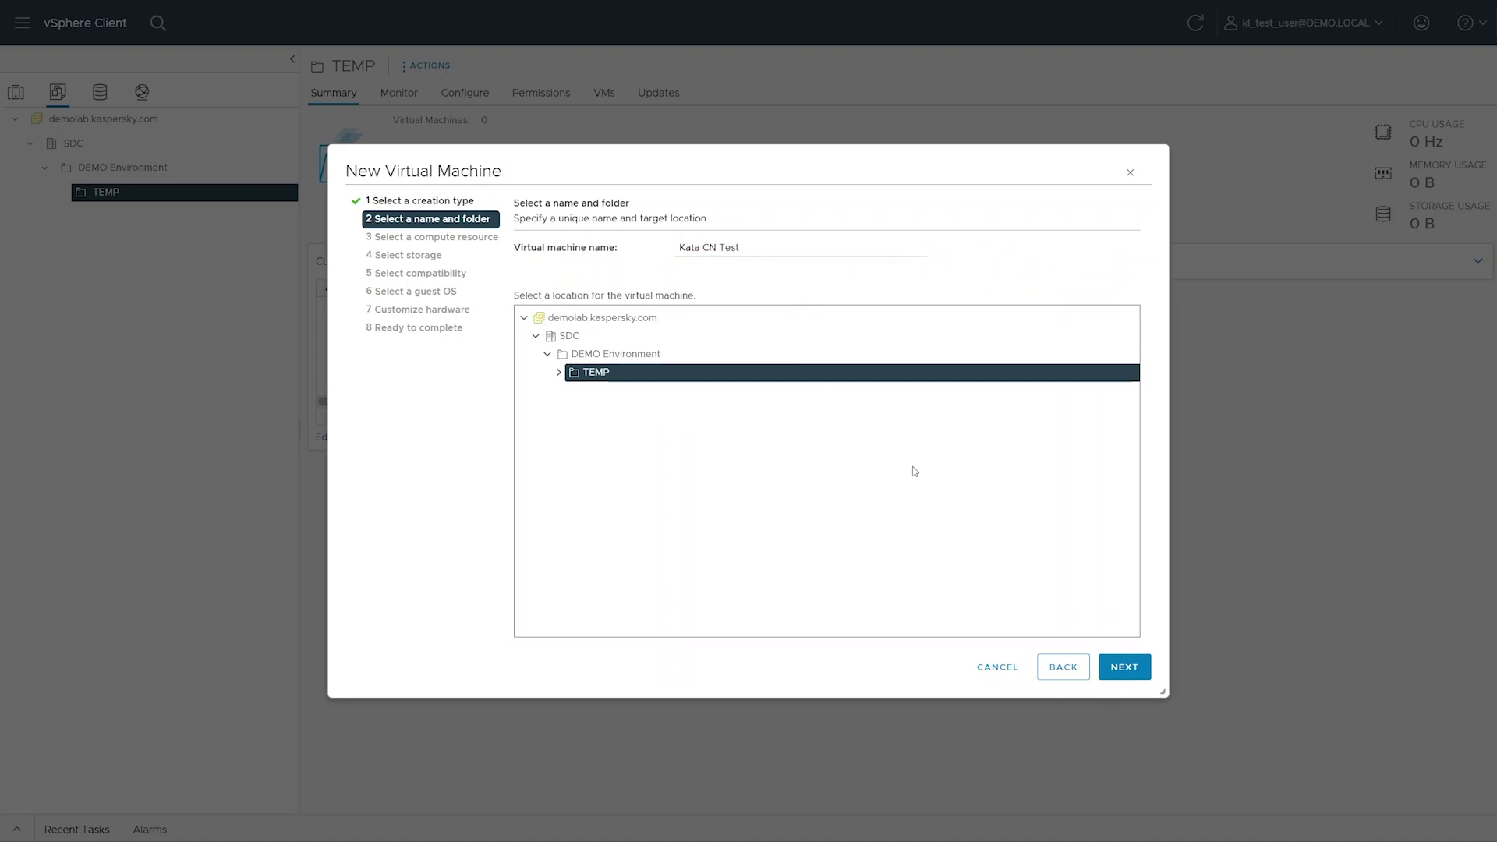
{"action": "left_click", "coordinate": [1125, 669]}
{"action": "left_click", "coordinate": [1125, 669]}
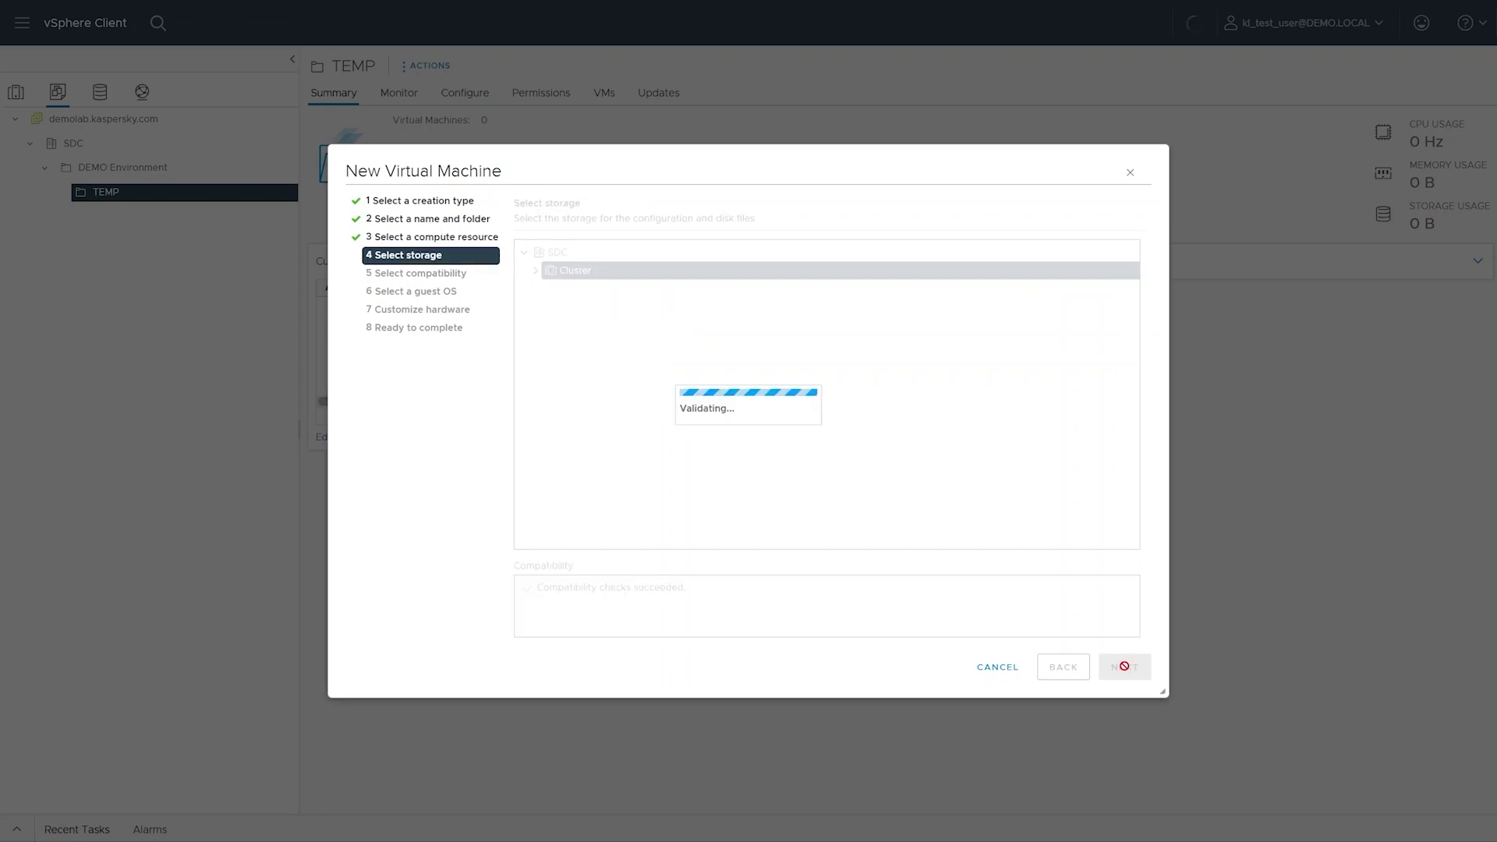
- Store it on ROOT-02-Storage with ESXi 7.0 U2 compatibility and a Linux guest OS
{"action": "left_click", "coordinate": [941, 355]}
{"action": "left_click", "coordinate": [1125, 667]}
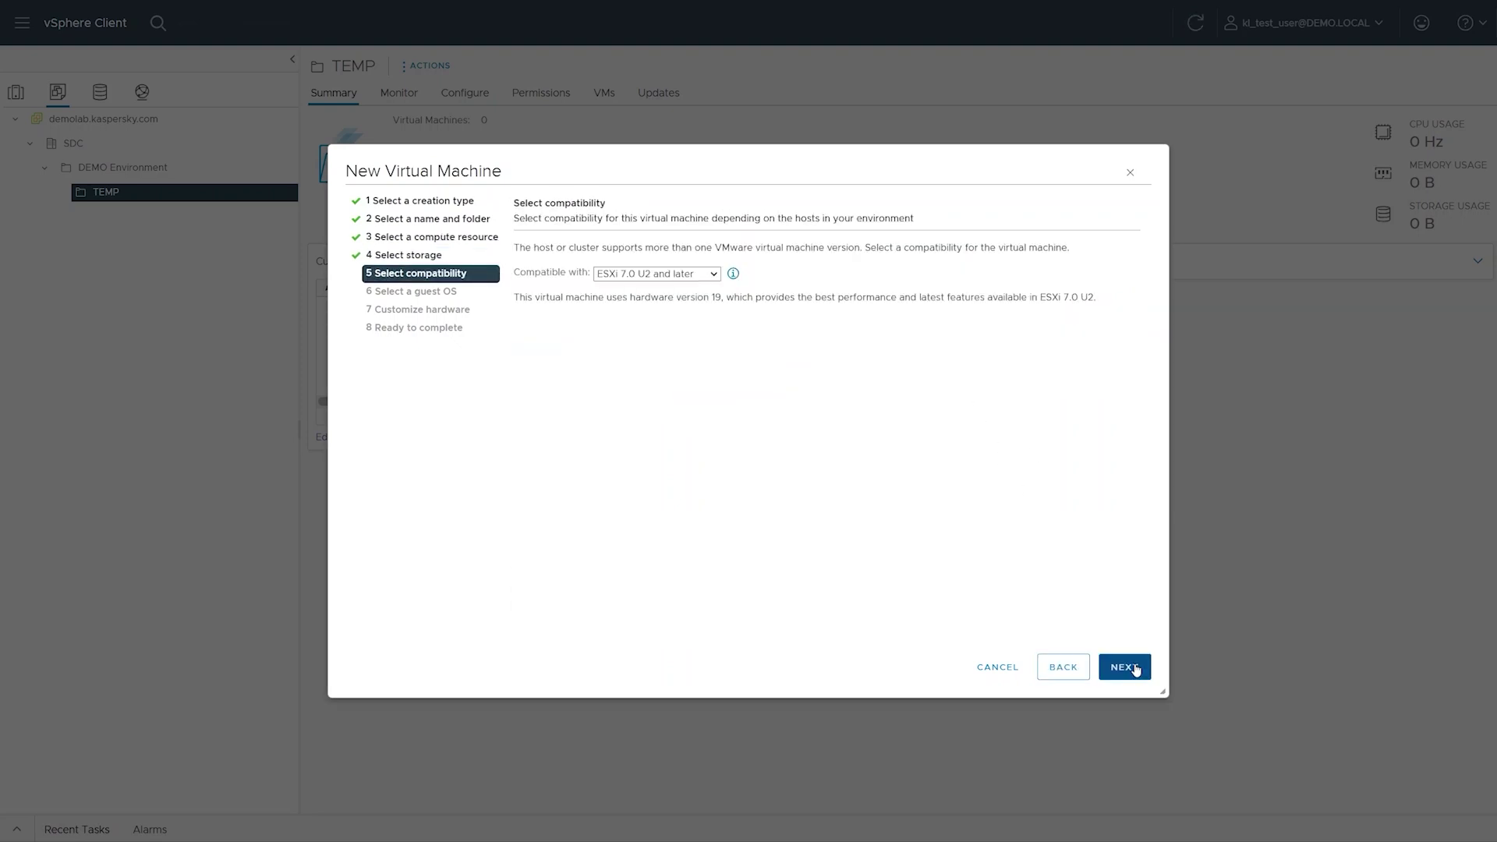
{"action": "left_click", "coordinate": [1135, 669]}
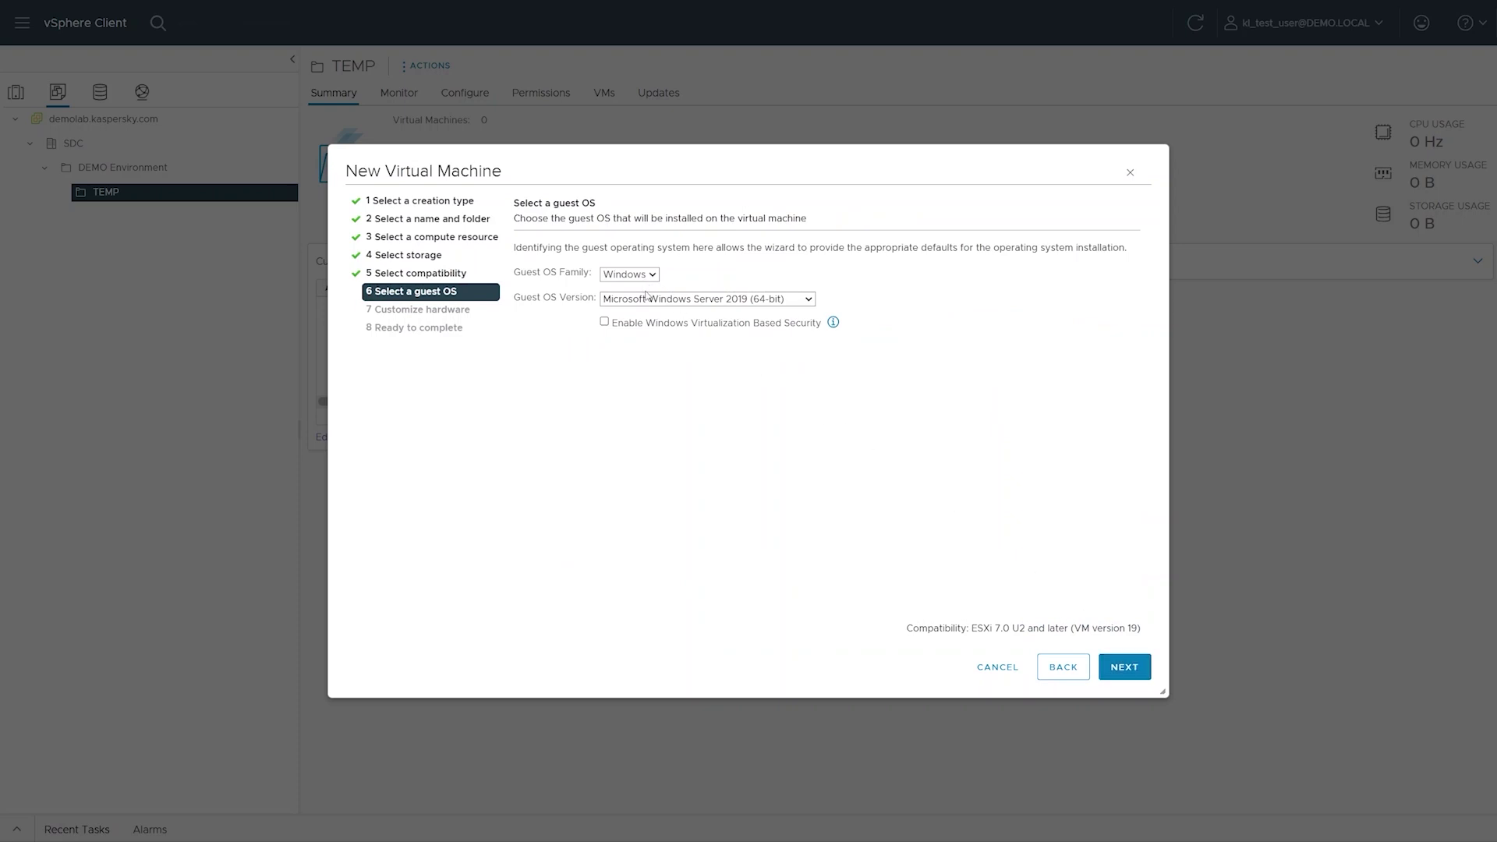
{"action": "key", "text": "Down"}
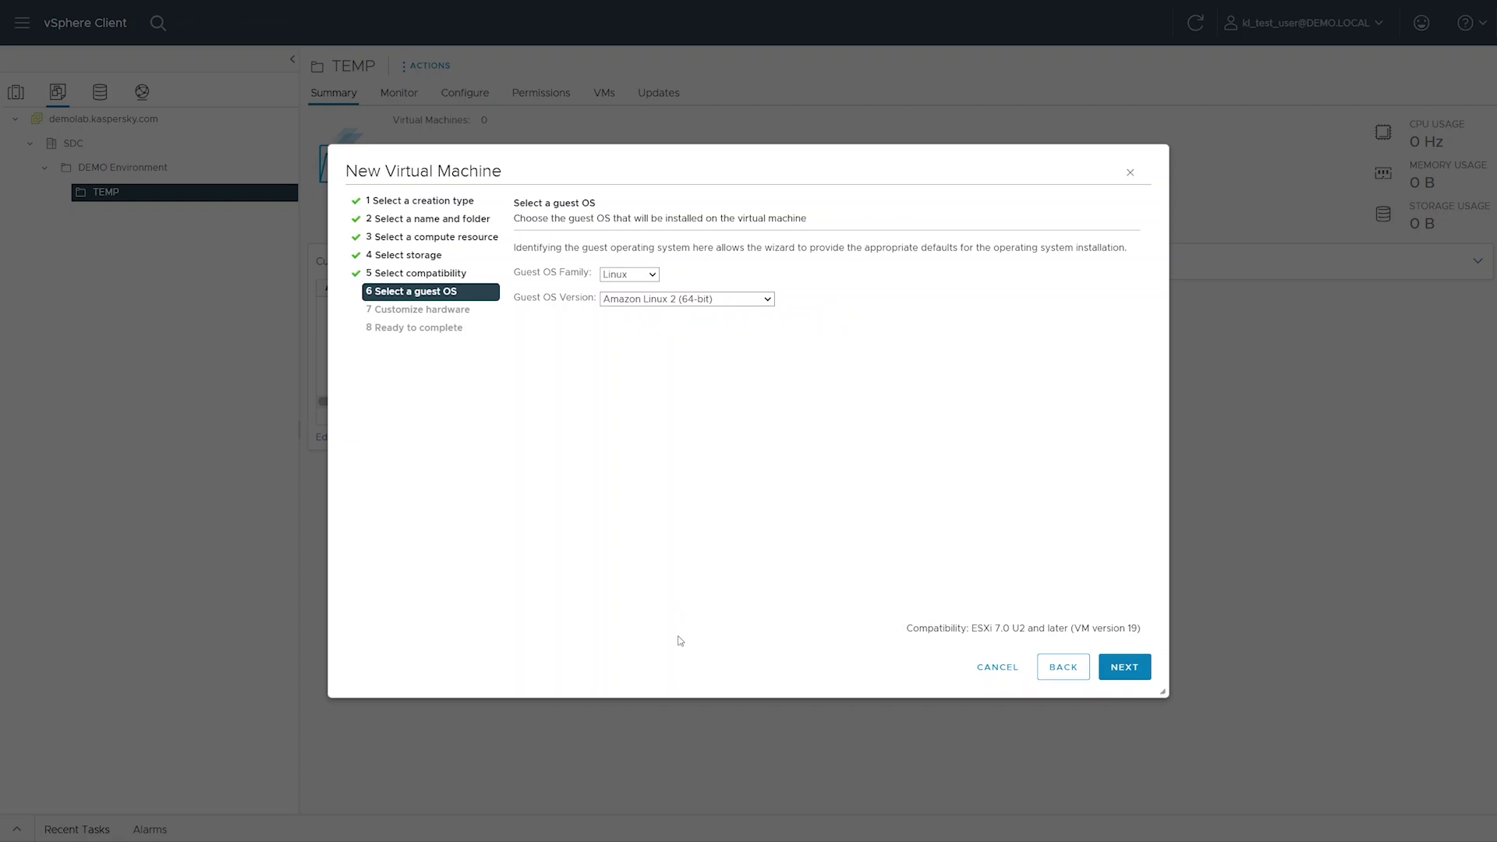
{"action": "left_click", "coordinate": [1114, 672]}
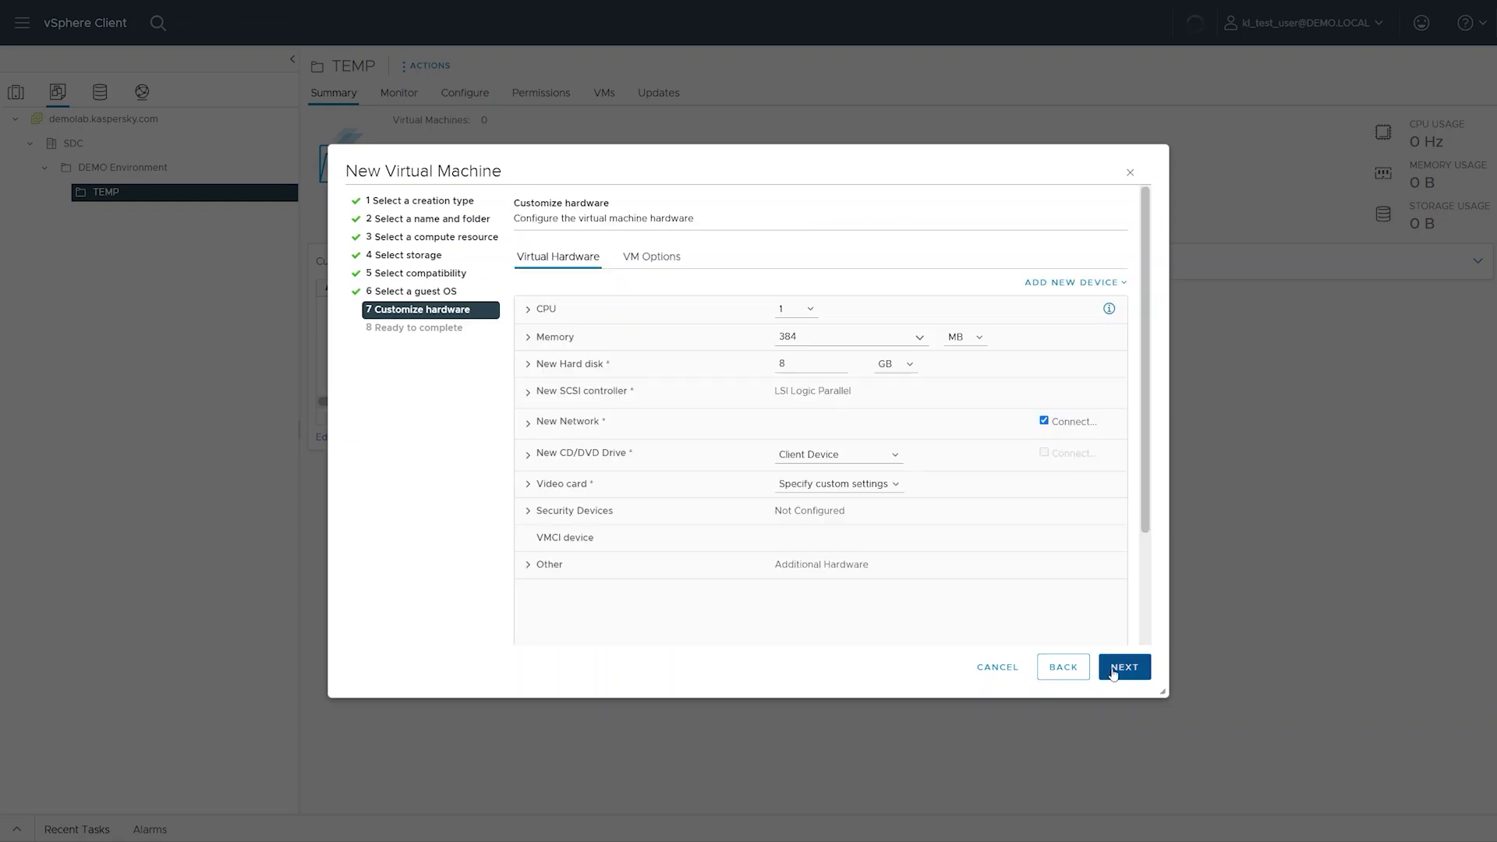
- Give the VM 8 CPUs on a single socket with a 17600 MHz reservation
{"action": "left_click", "coordinate": [787, 311]}
{"action": "left_click", "coordinate": [797, 448]}
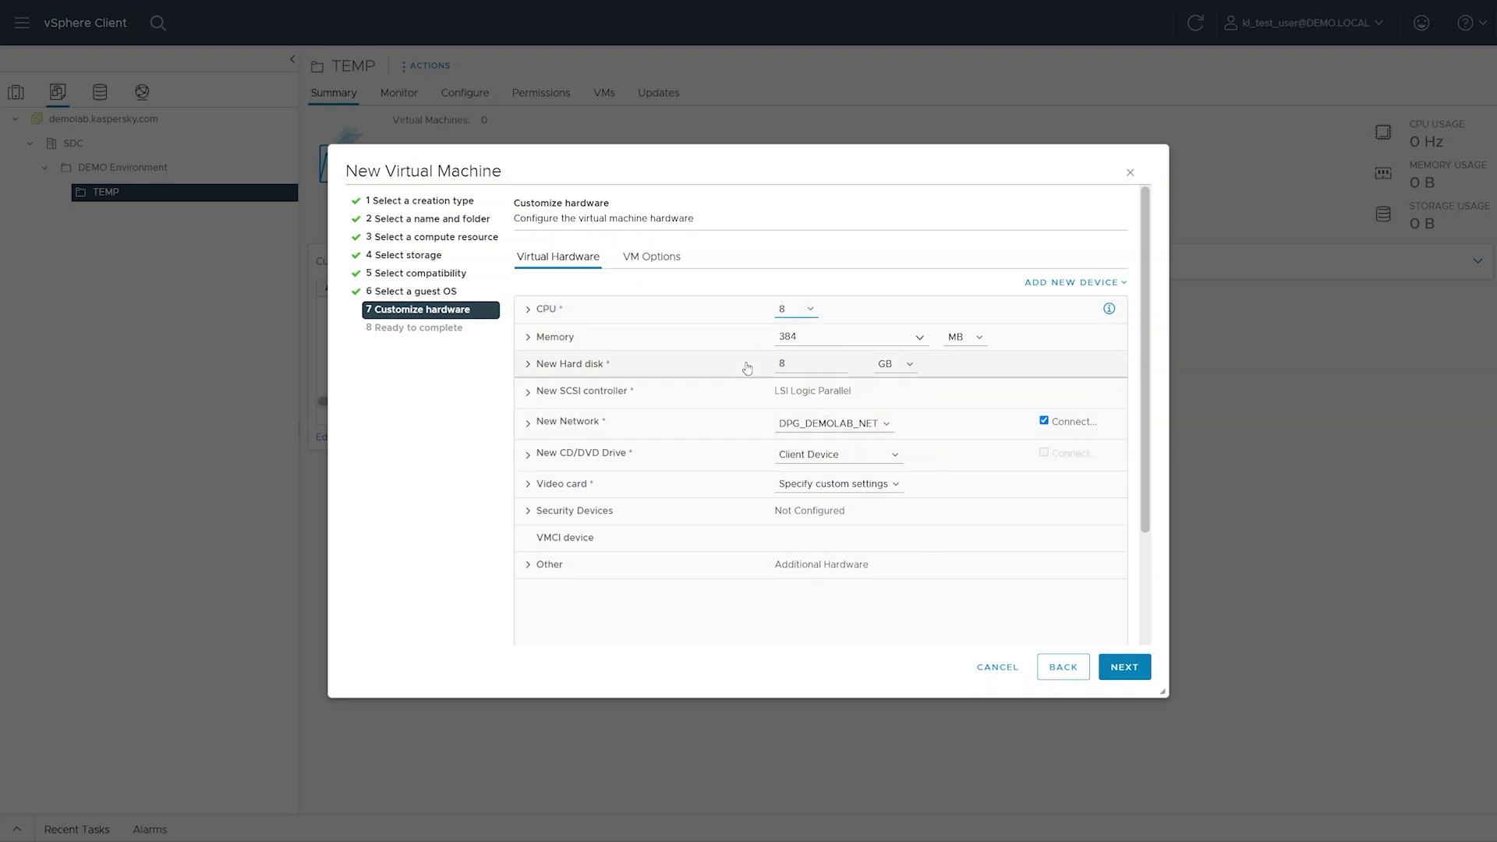
{"action": "left_click", "coordinate": [725, 310]}
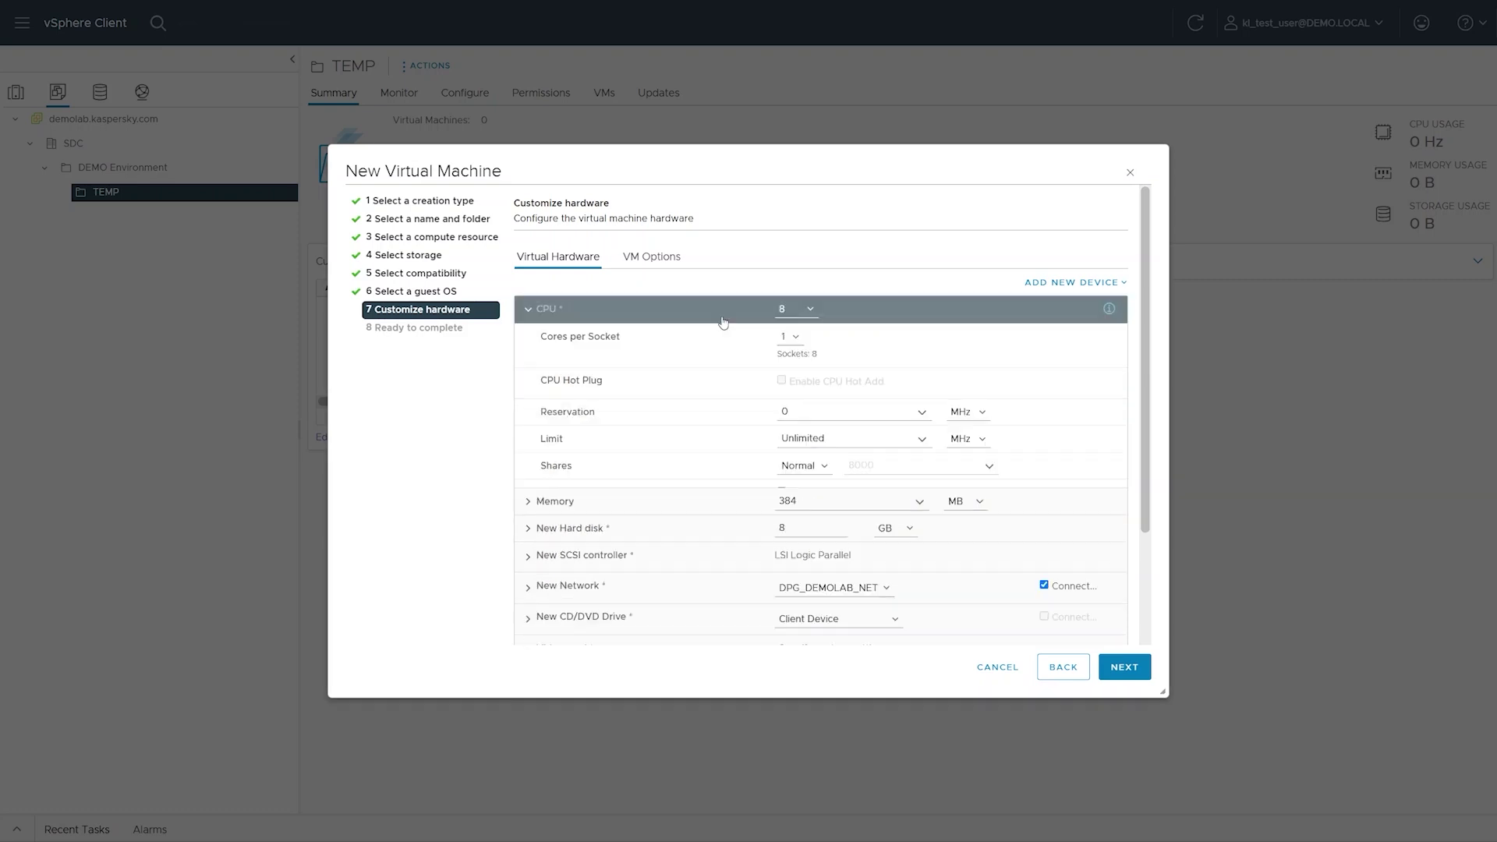
{"action": "left_click", "coordinate": [787, 340]}
{"action": "left_click", "coordinate": [800, 408]}
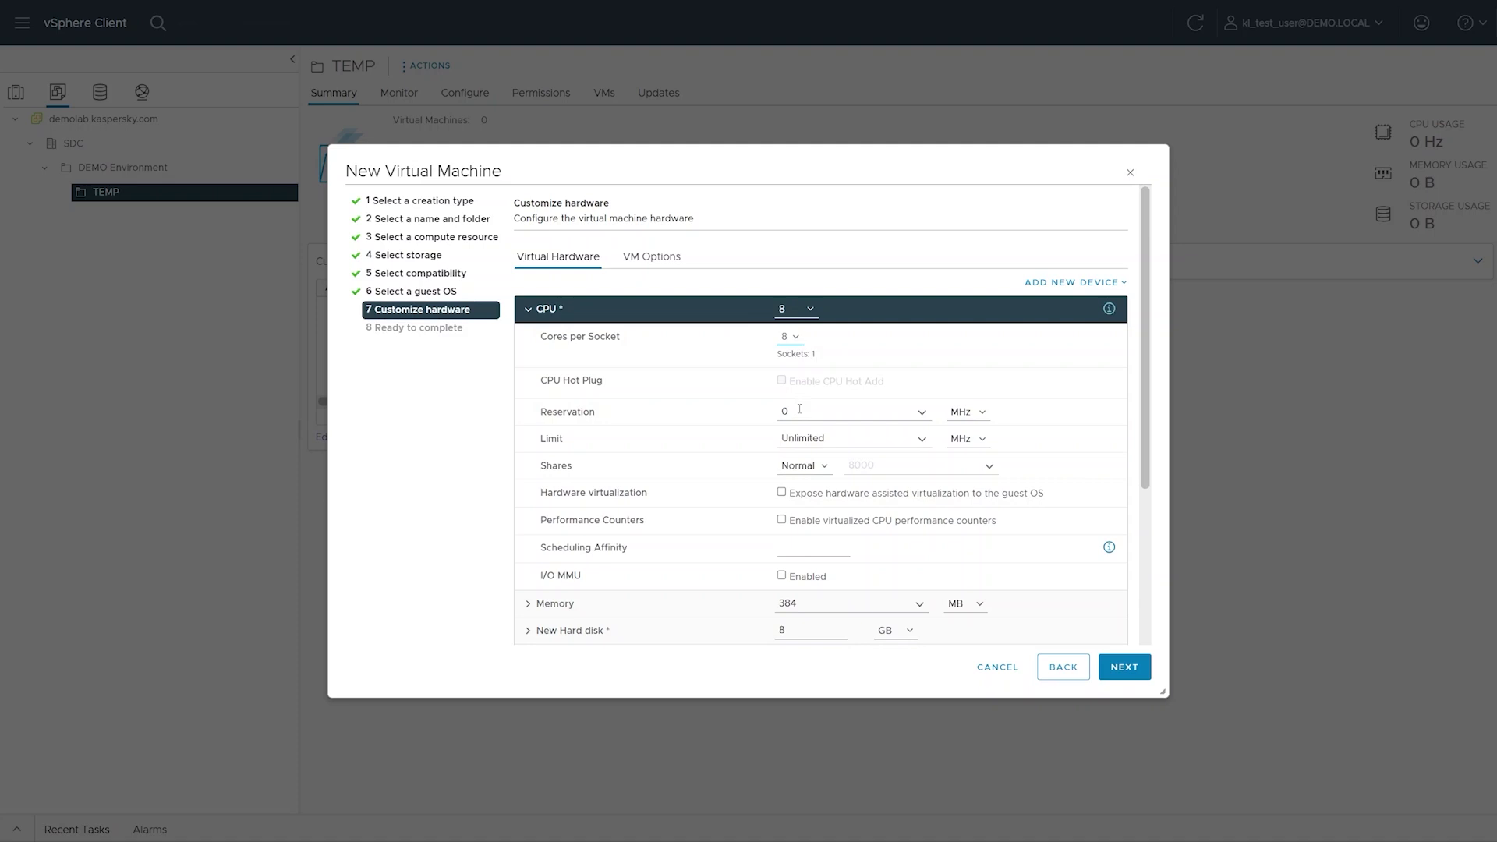
{"action": "left_click", "coordinate": [800, 410]}
{"action": "type", "text": "17600"}
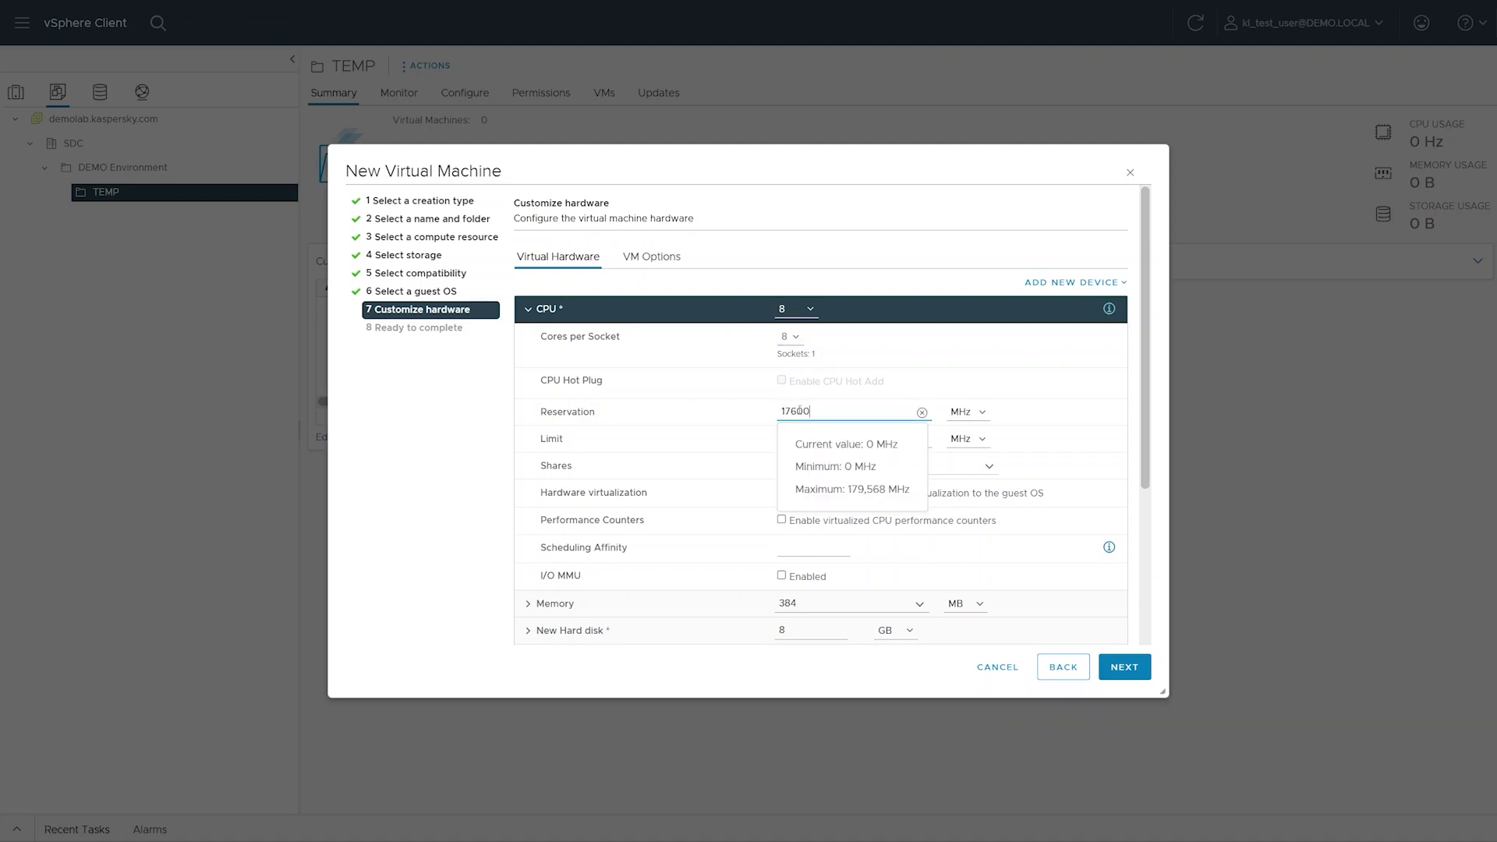
{"action": "left_click", "coordinate": [739, 409]}
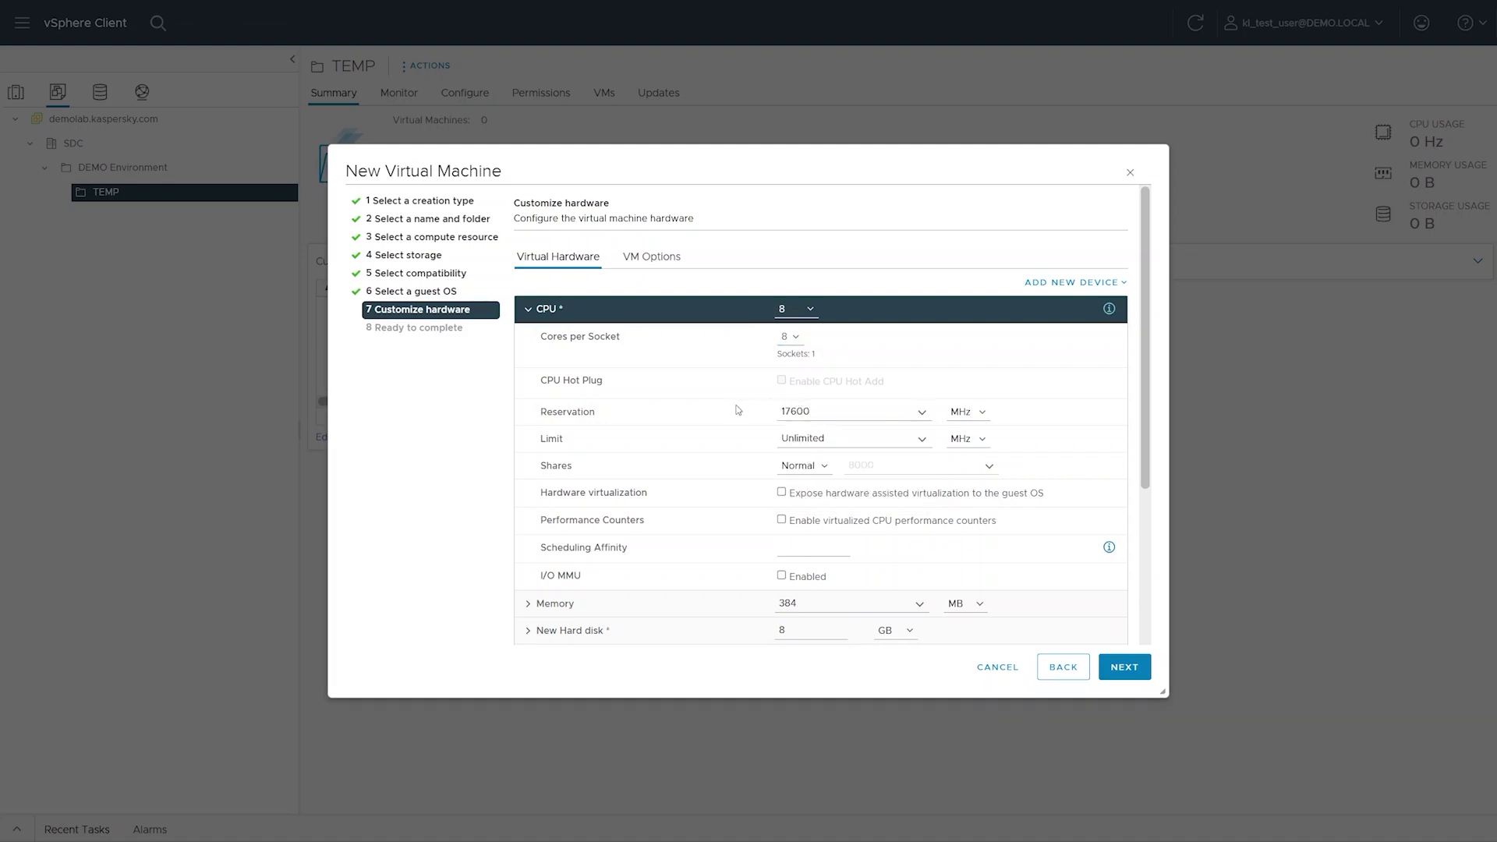
{"action": "left_click", "coordinate": [679, 322]}
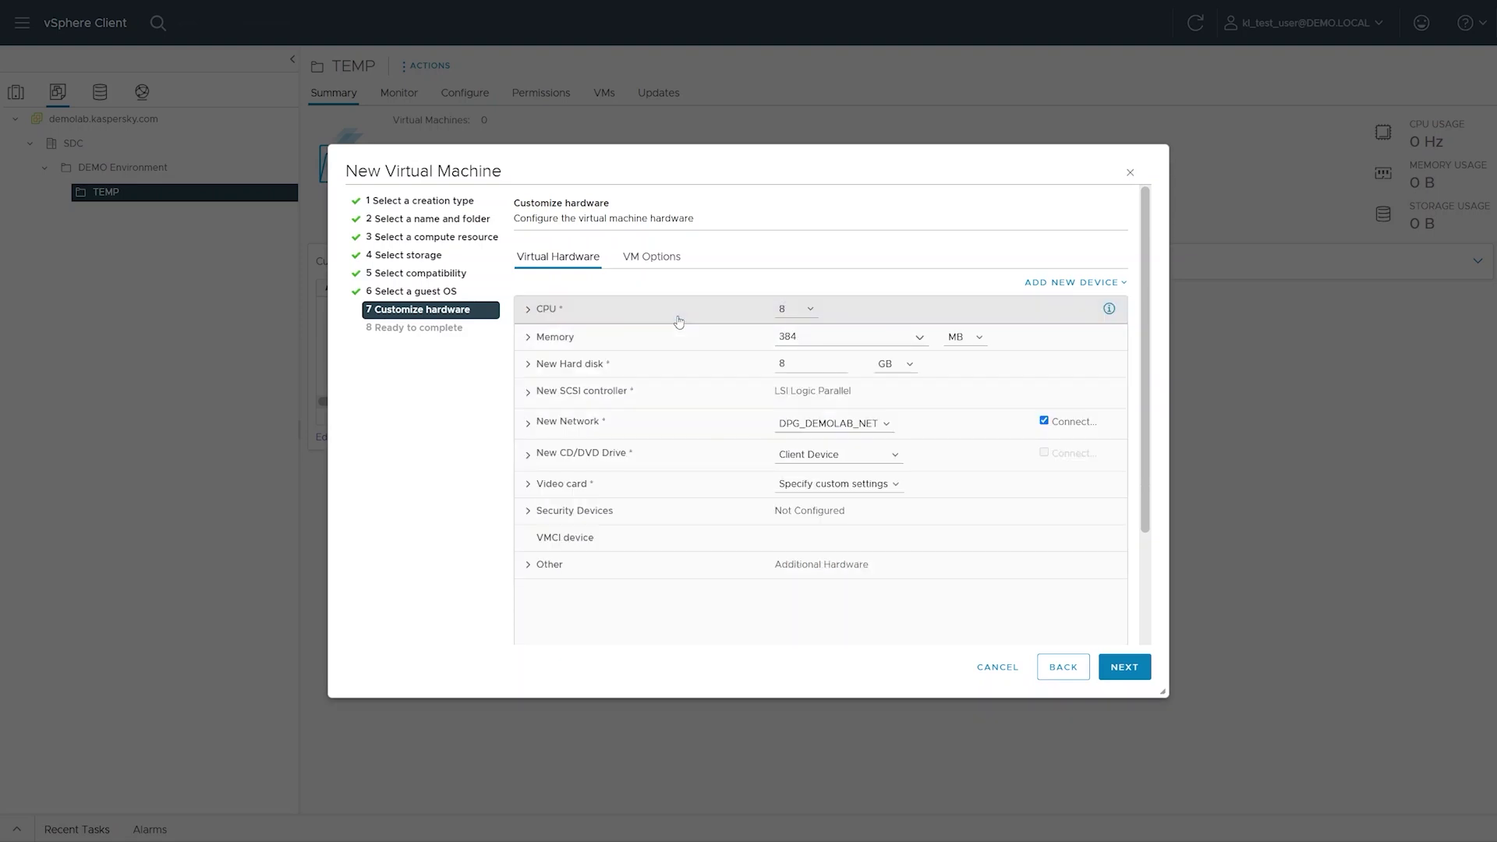
- Set the VM's memory to 64 GB
{"action": "left_click", "coordinate": [786, 337]}
{"action": "type", "text": "64"}
{"action": "key", "text": "Tab"}
{"action": "key", "text": "Down"}
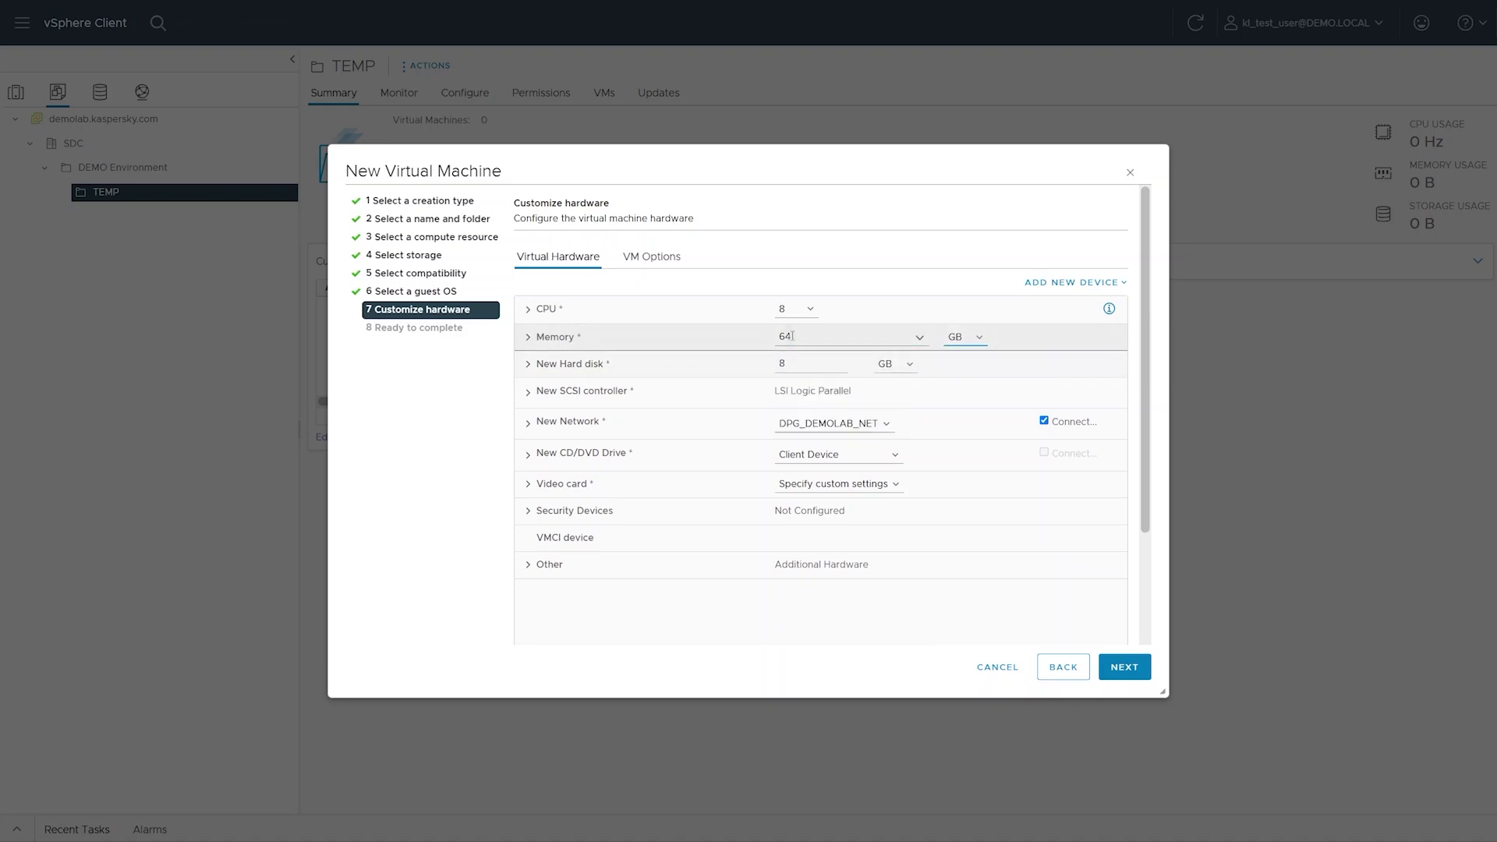
{"action": "left_click", "coordinate": [761, 341]}
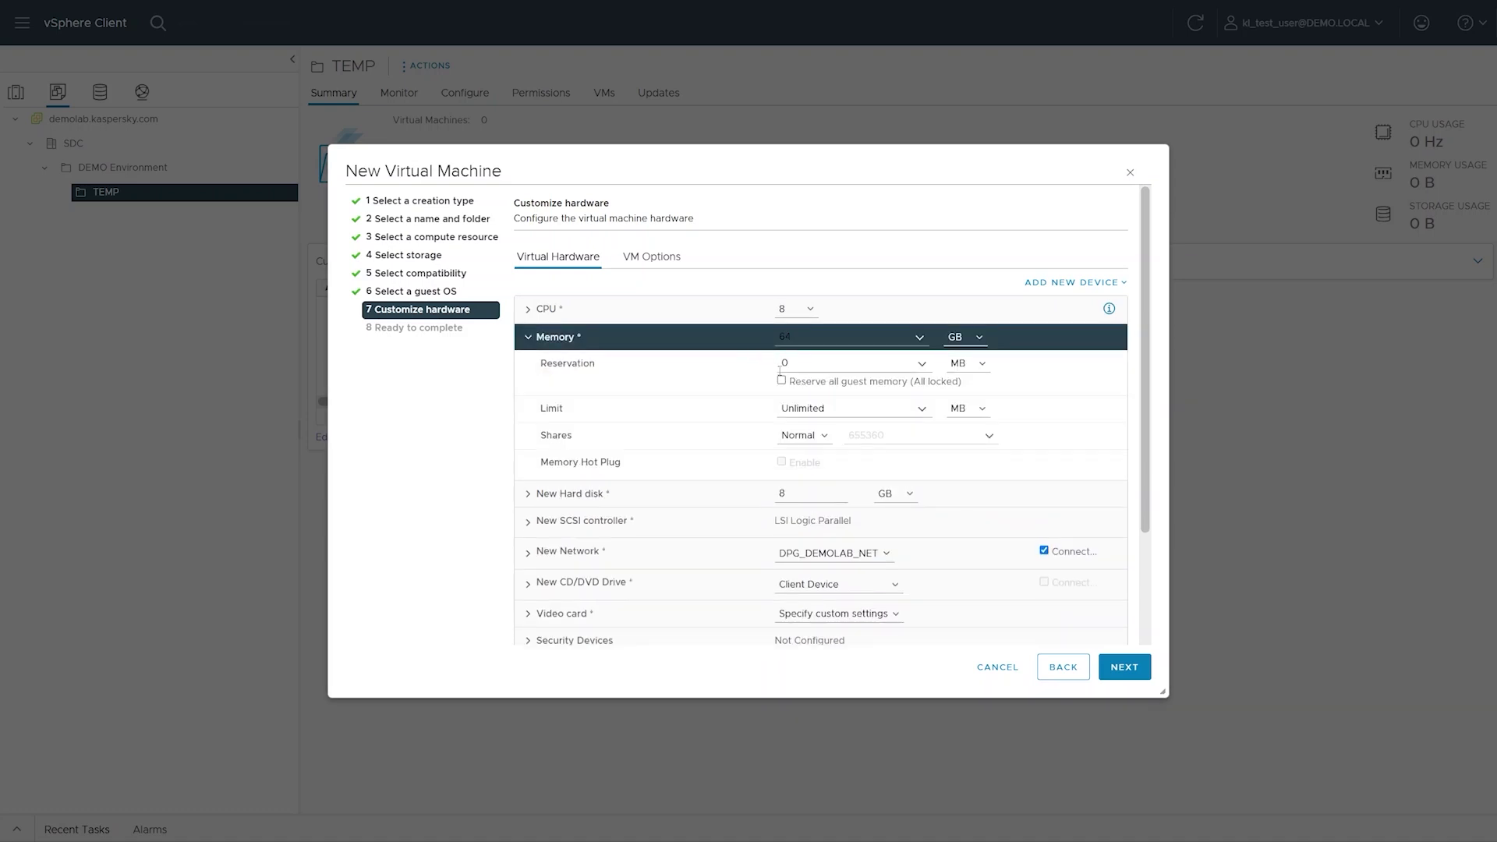
- Set the existing hard disk size to 500 GB
{"action": "left_click", "coordinate": [736, 341]}
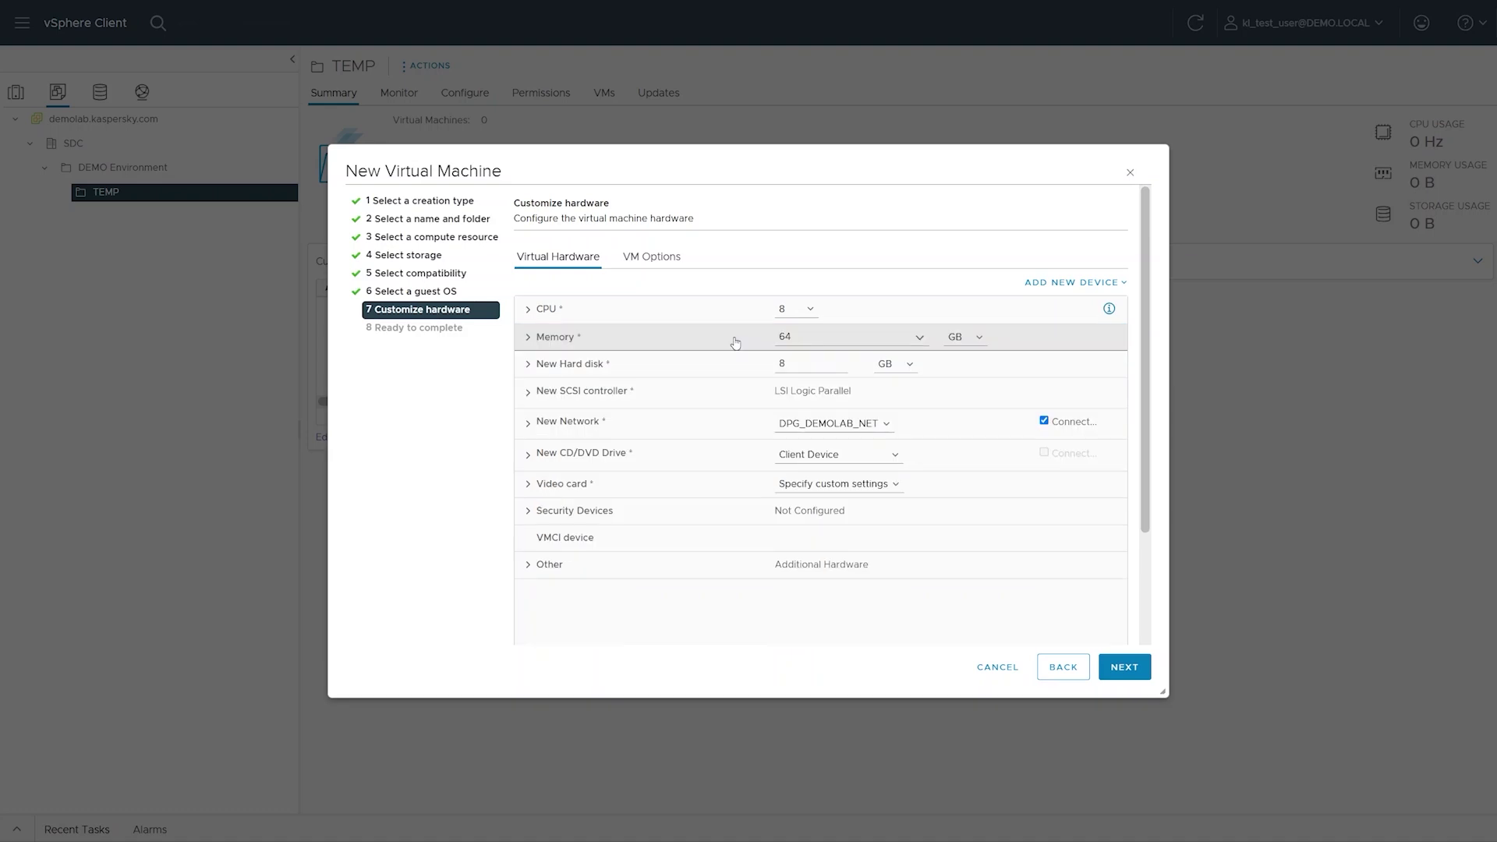
{"action": "left_click", "coordinate": [785, 364]}
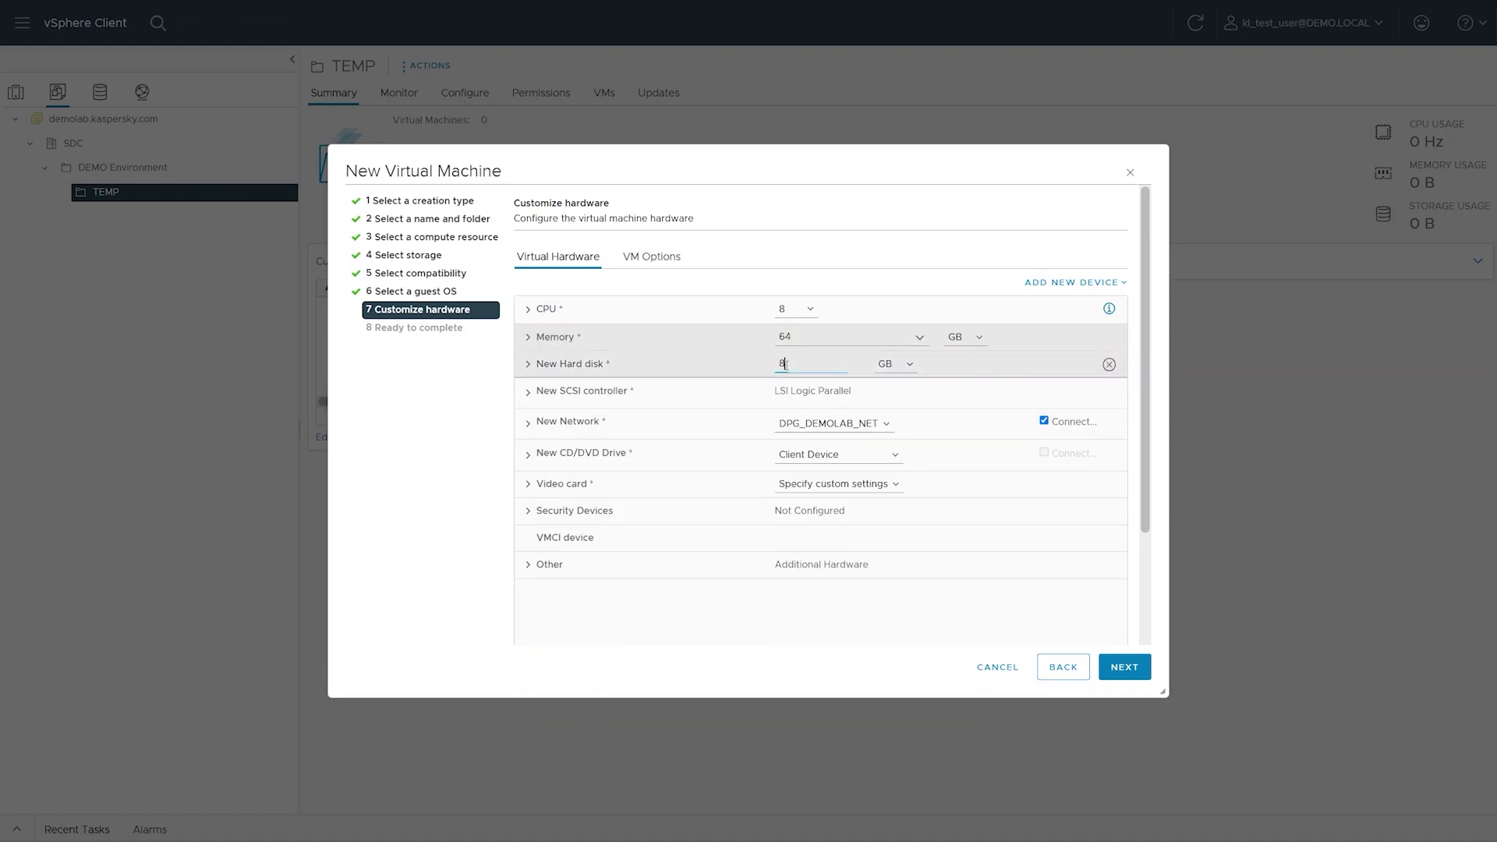
{"action": "type", "text": "500"}
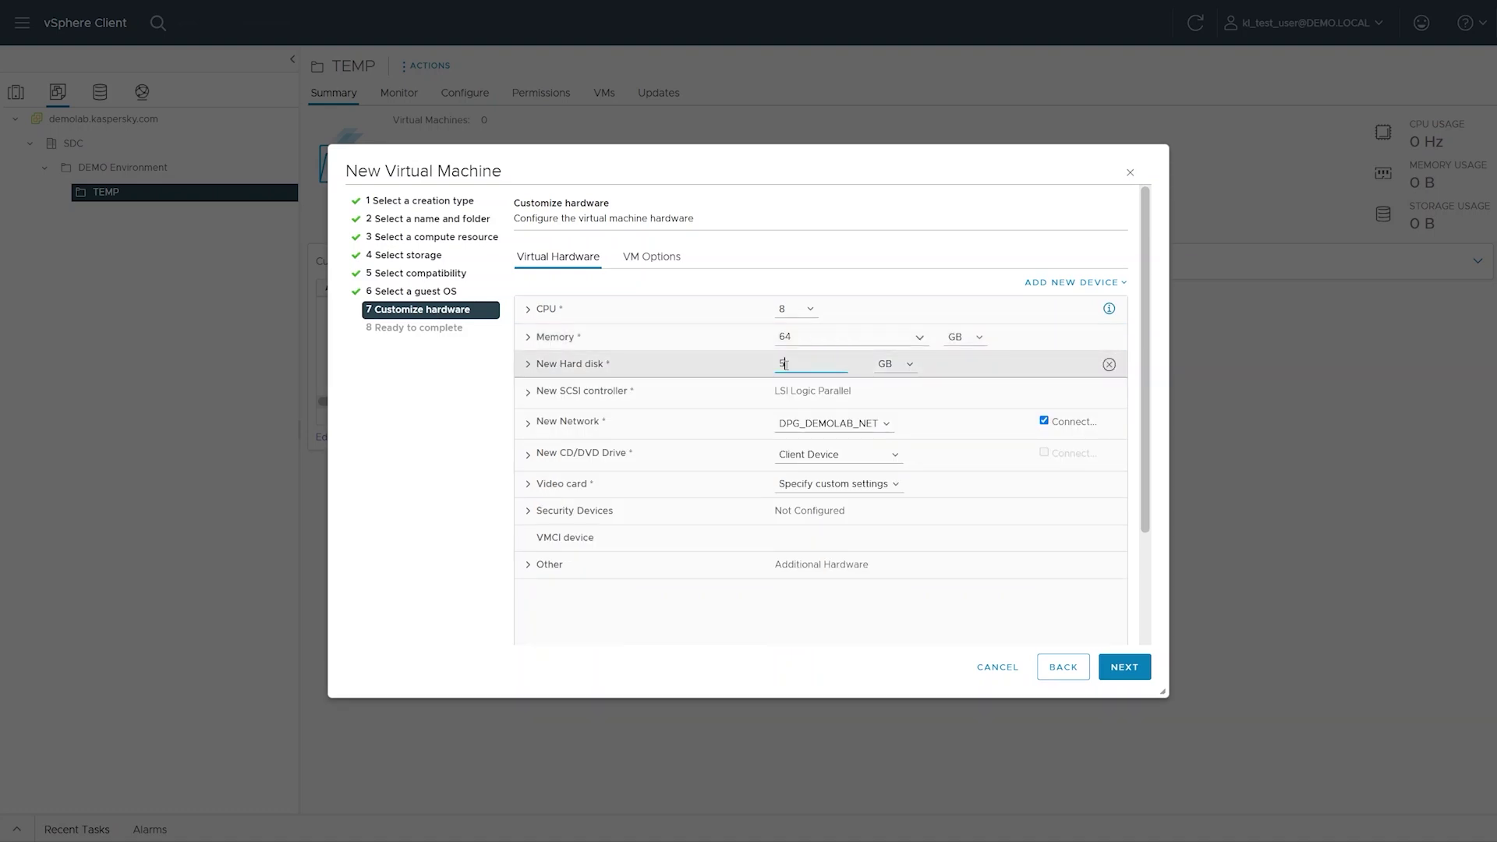
{"action": "left_click", "coordinate": [724, 369]}
{"action": "left_click", "coordinate": [724, 368]}
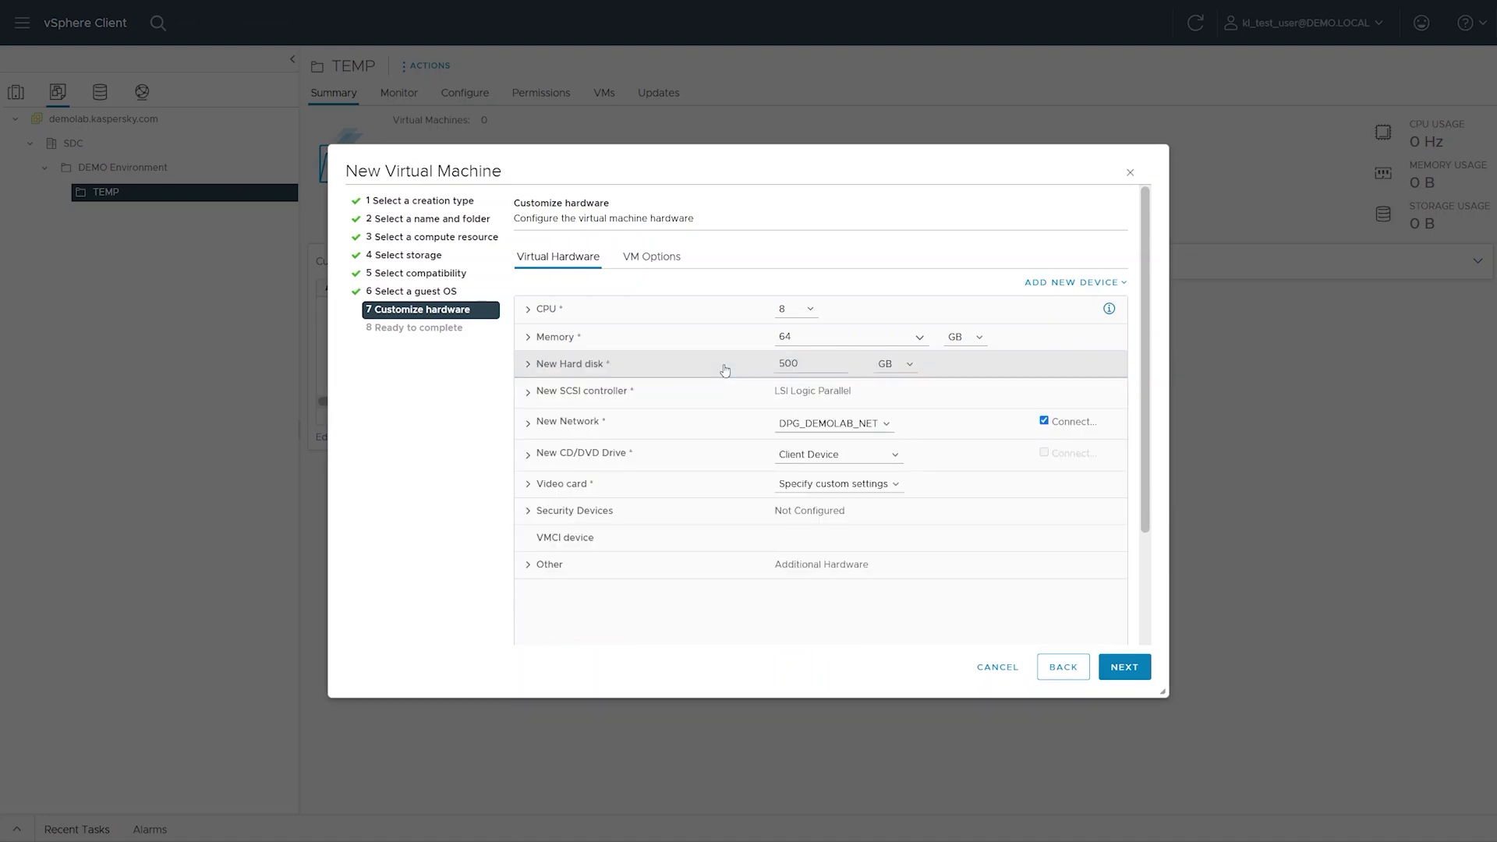
- Add a second hard disk and size it at 500 GB
{"action": "left_click", "coordinate": [1057, 284]}
{"action": "left_click", "coordinate": [1062, 329]}
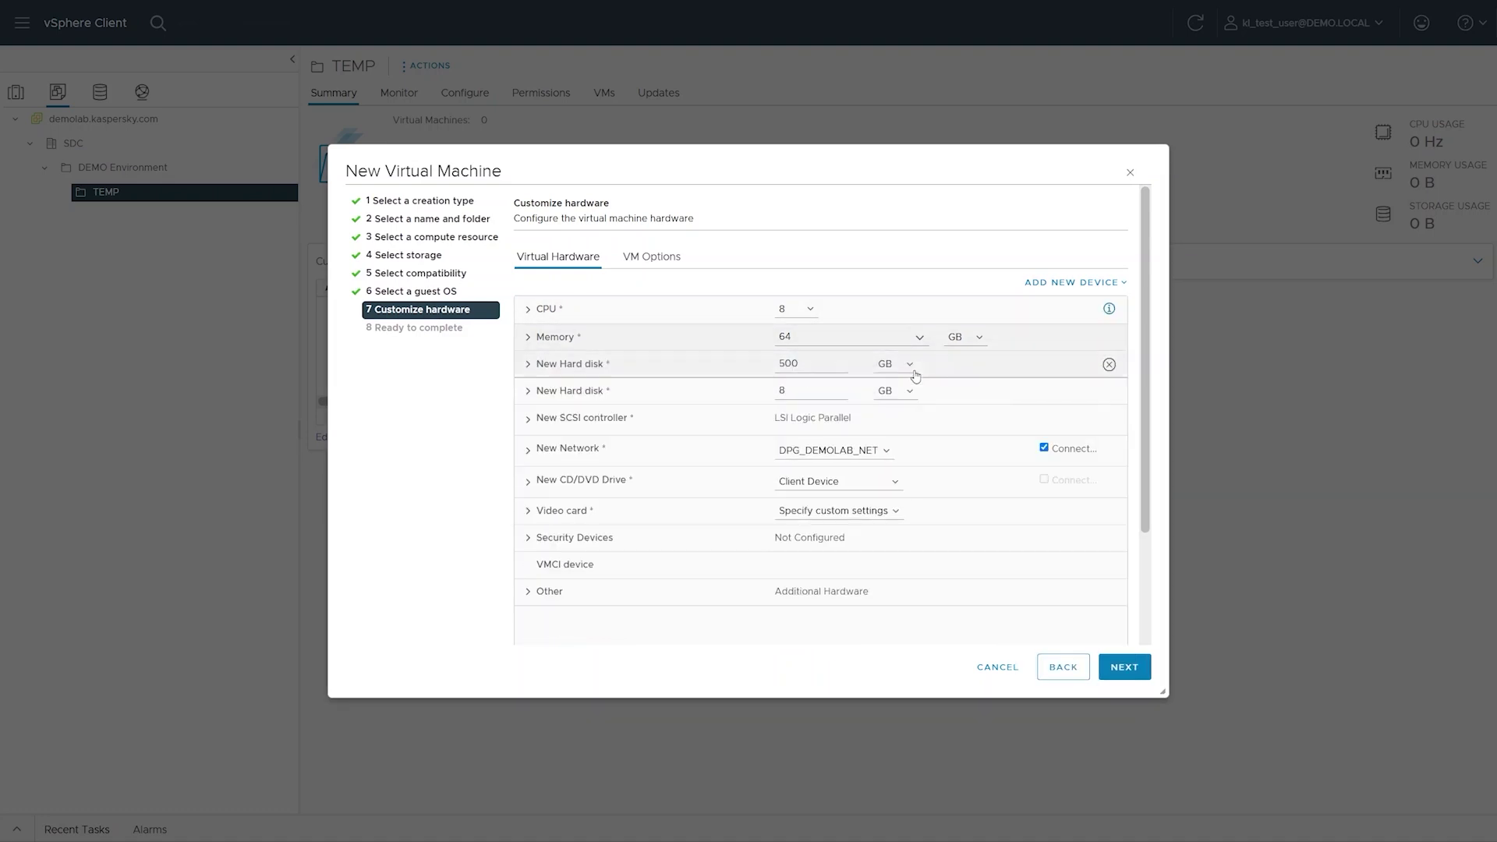
{"action": "left_click", "coordinate": [844, 389]}
{"action": "double_click", "coordinate": [844, 389]}
{"action": "type", "text": "500"}
{"action": "left_click", "coordinate": [737, 396]}
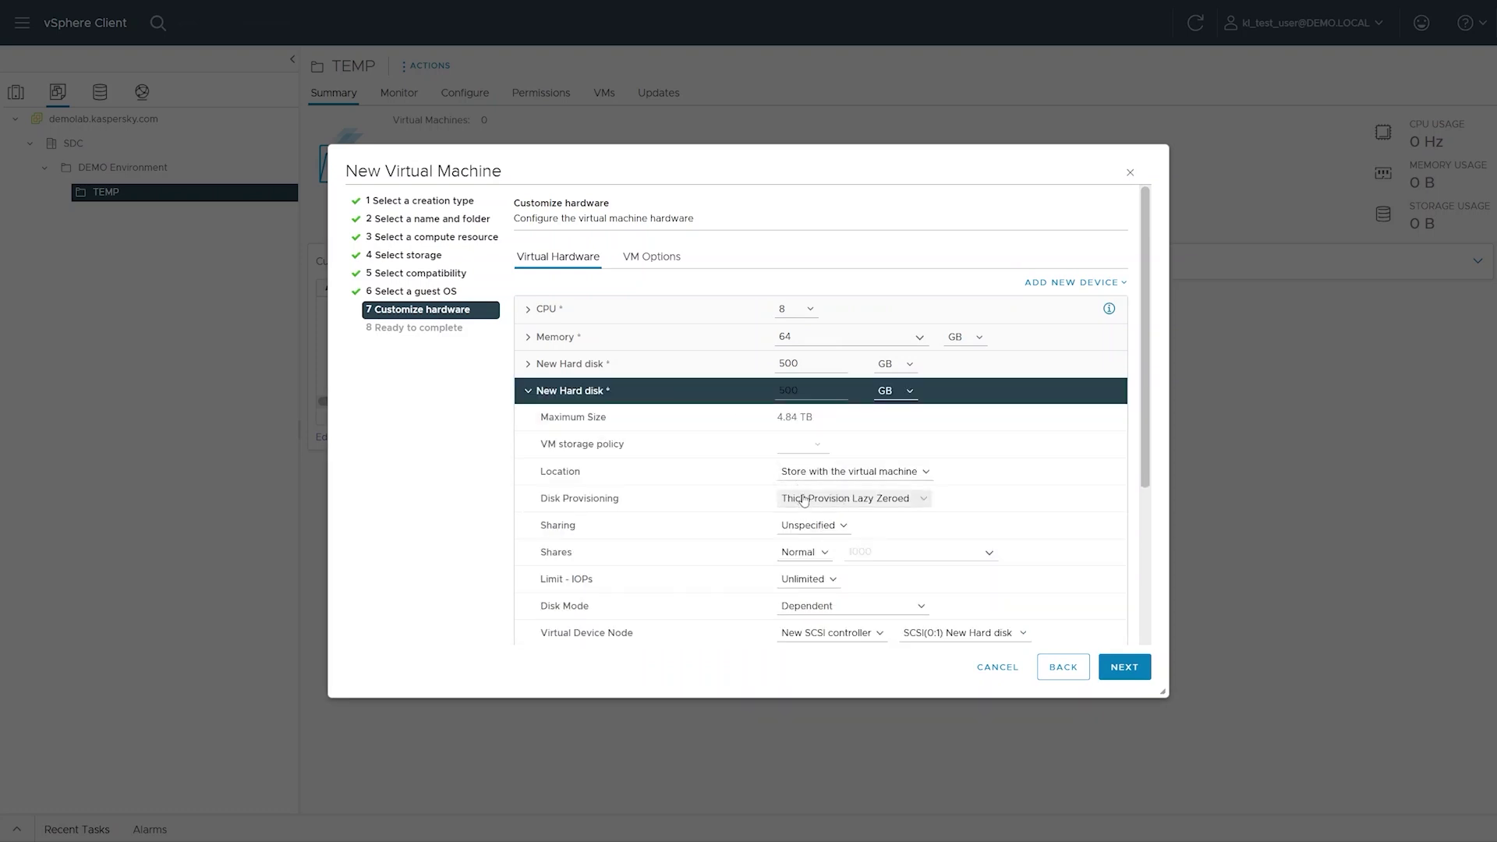
{"action": "left_click", "coordinate": [719, 401]}
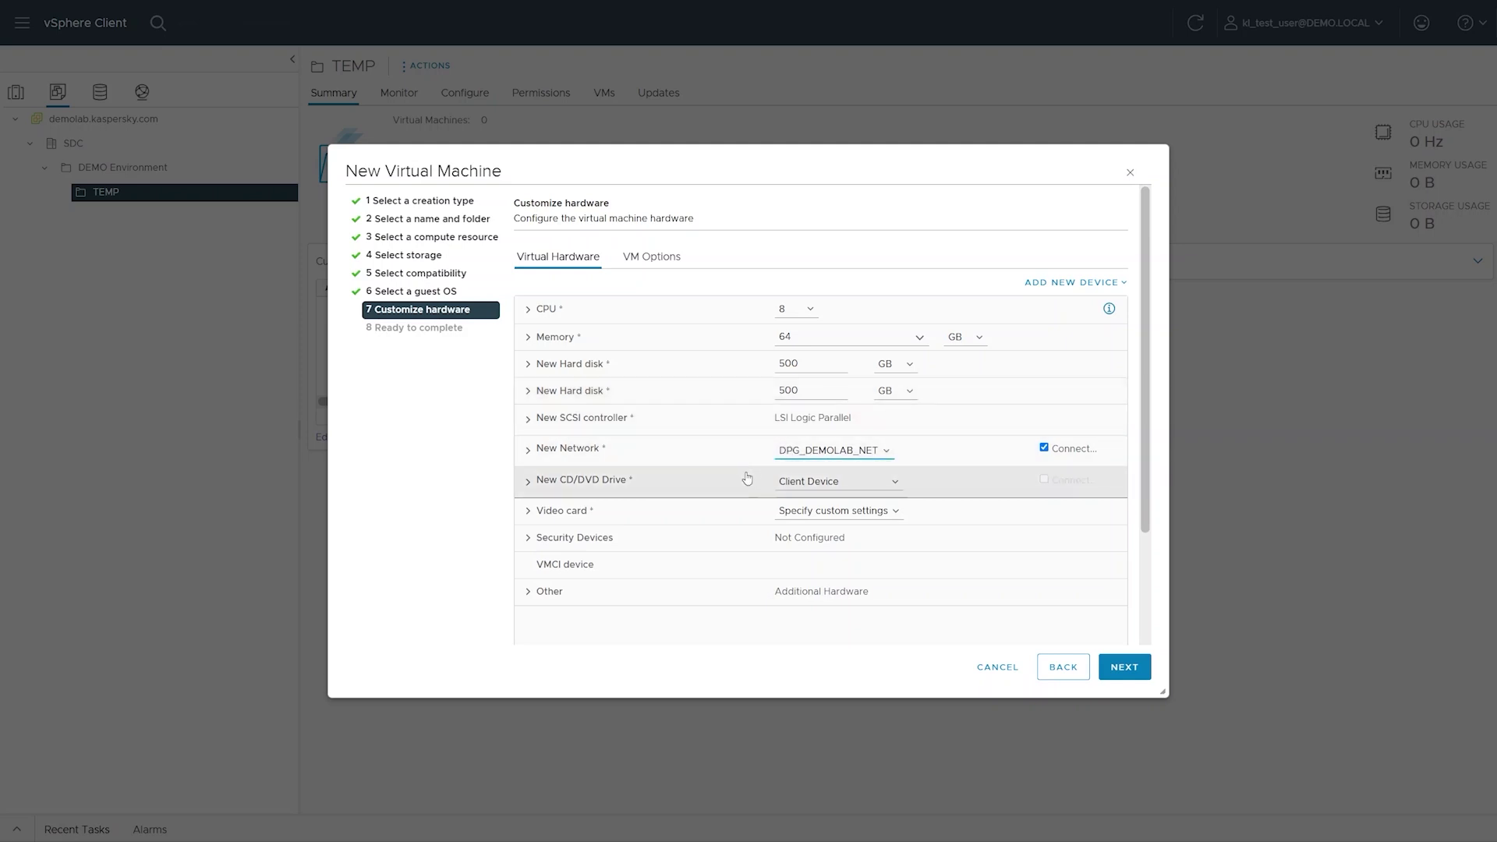
- Back the CD/DVD drive with ROOT-02-Storage/ISO/KATA/kata-cn-6.0.0-200-inst.x86_64_en-ru.iso, connected at power on
{"action": "left_click", "coordinate": [800, 517]}
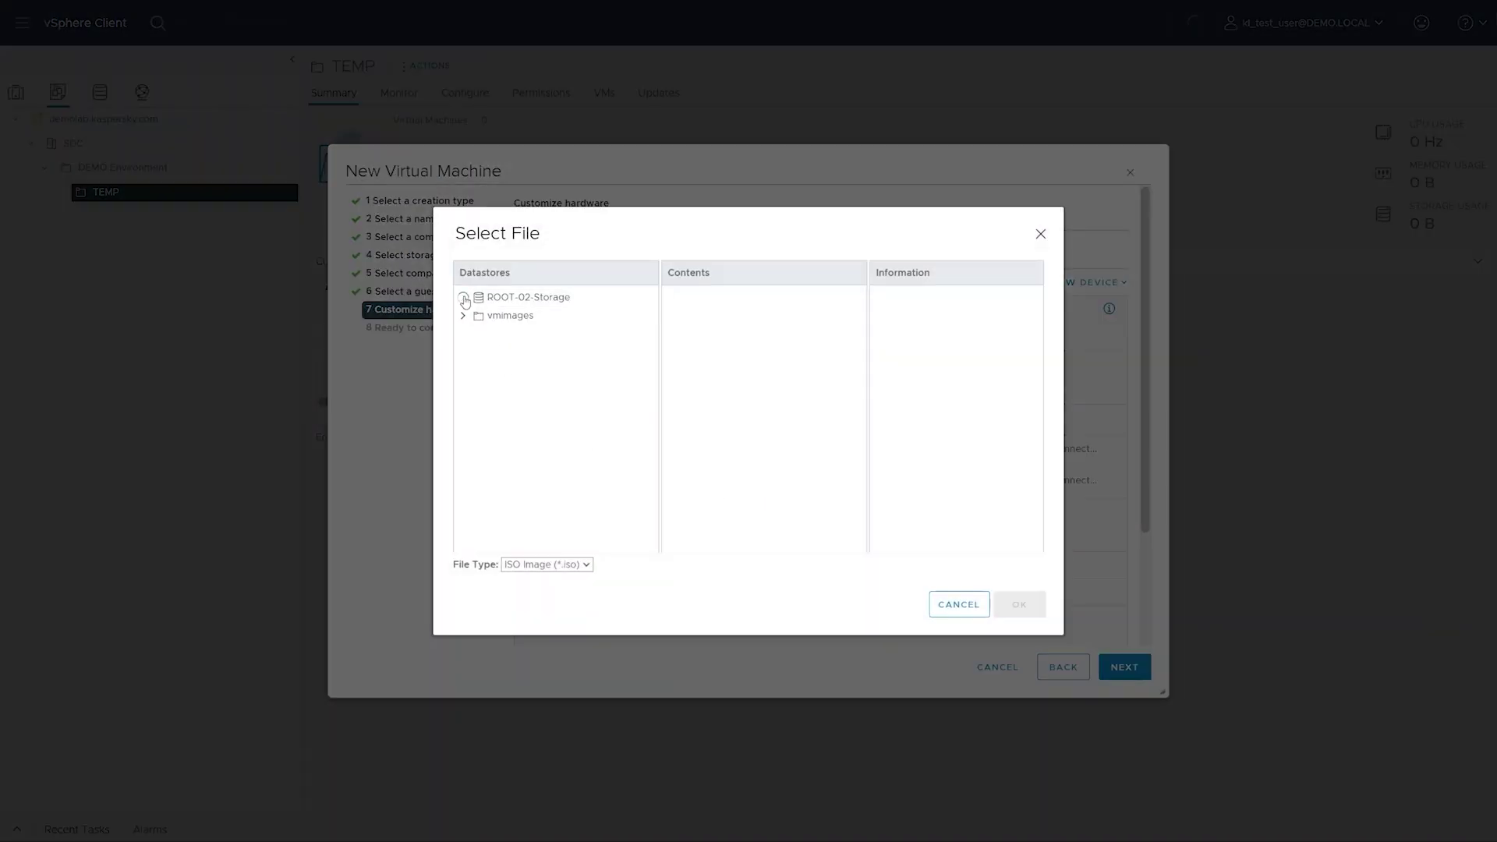
{"action": "left_click", "coordinate": [475, 353]}
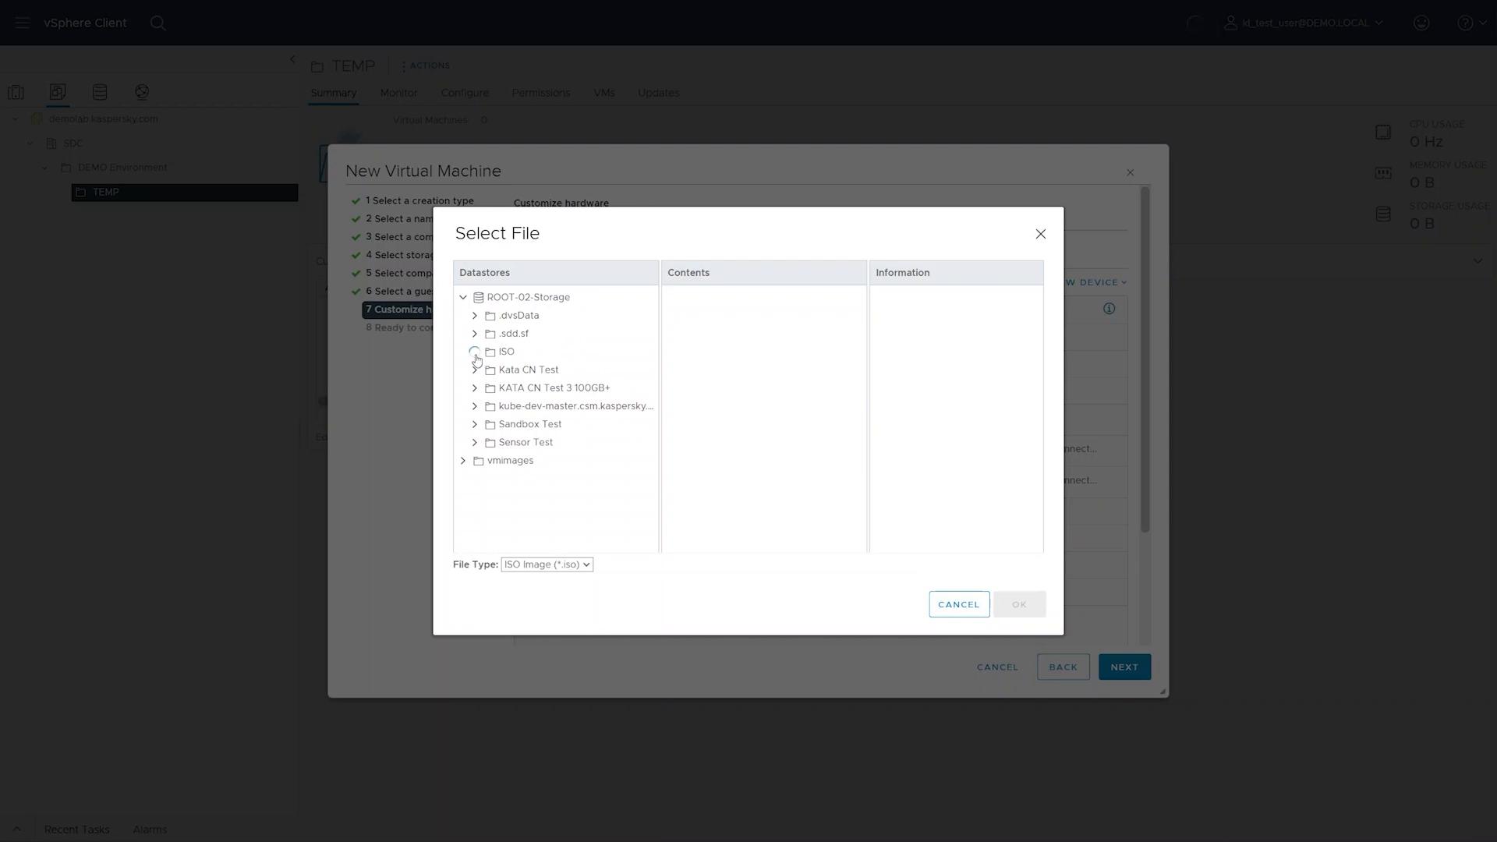
{"action": "left_click", "coordinate": [520, 376]}
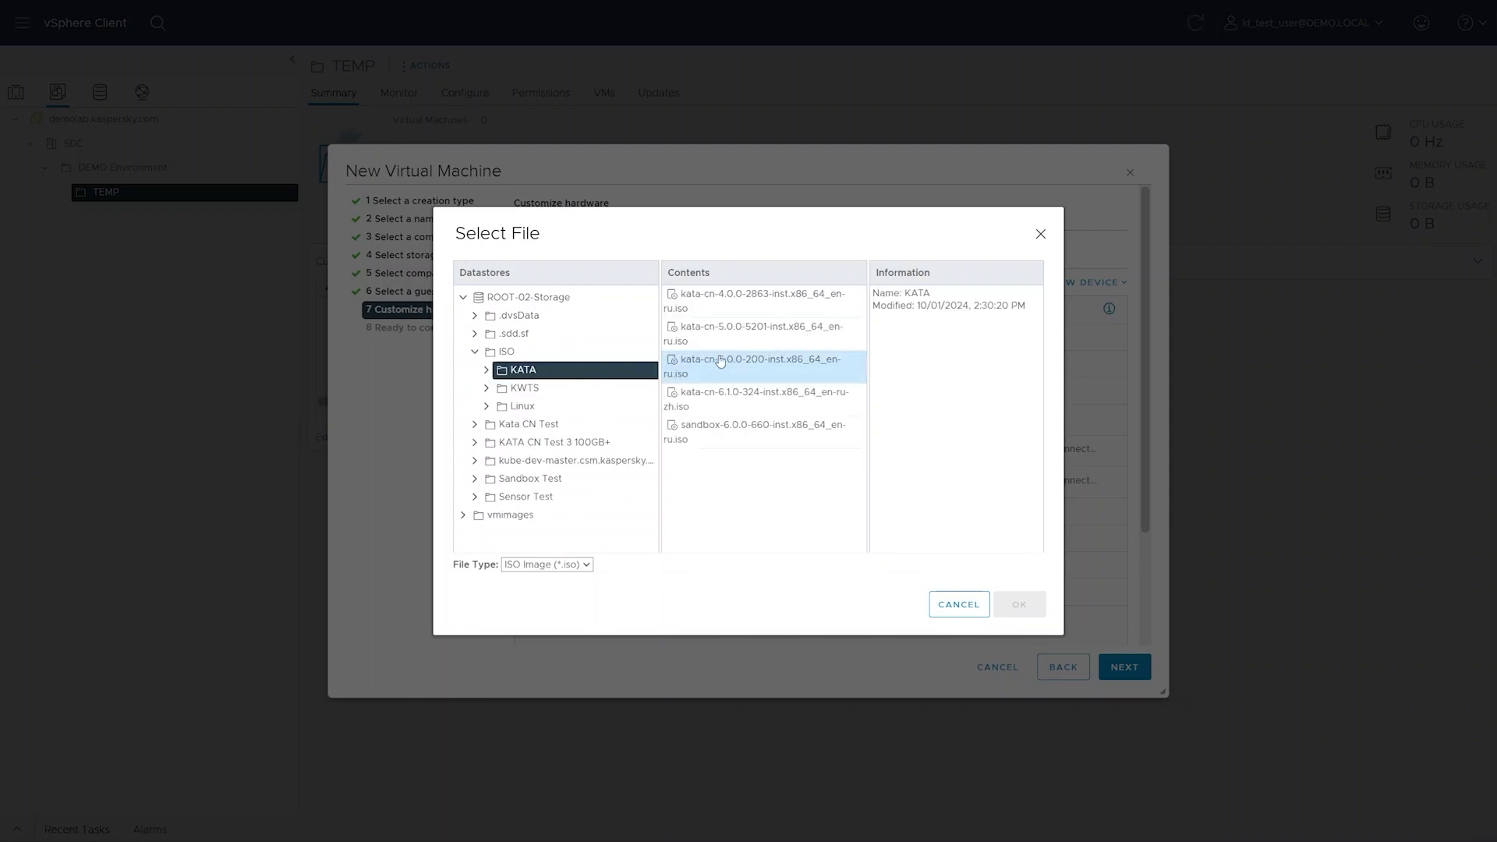
{"action": "left_click", "coordinate": [730, 367]}
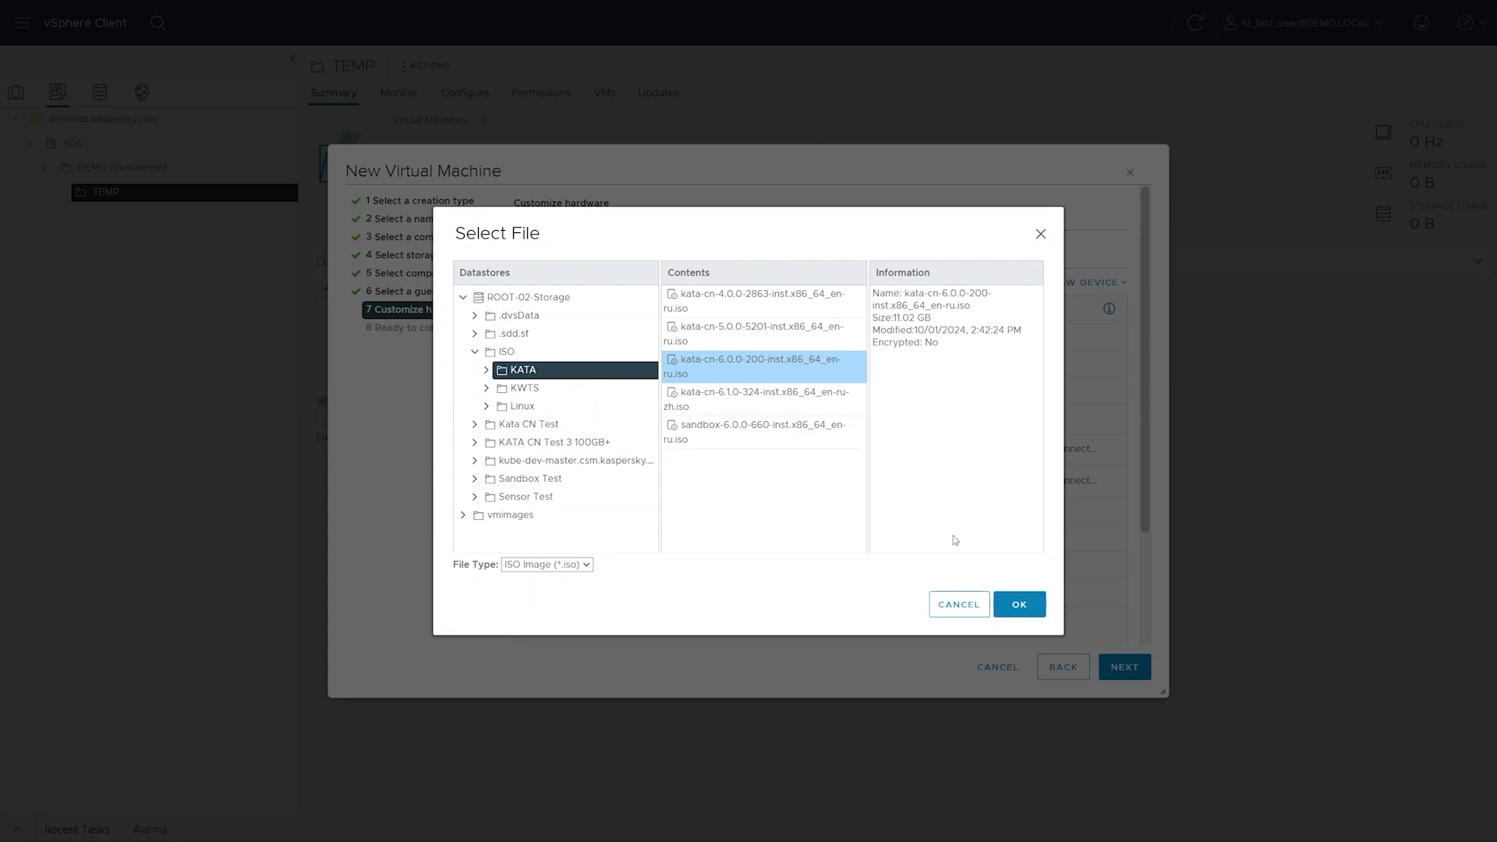
{"action": "left_click", "coordinate": [1017, 606]}
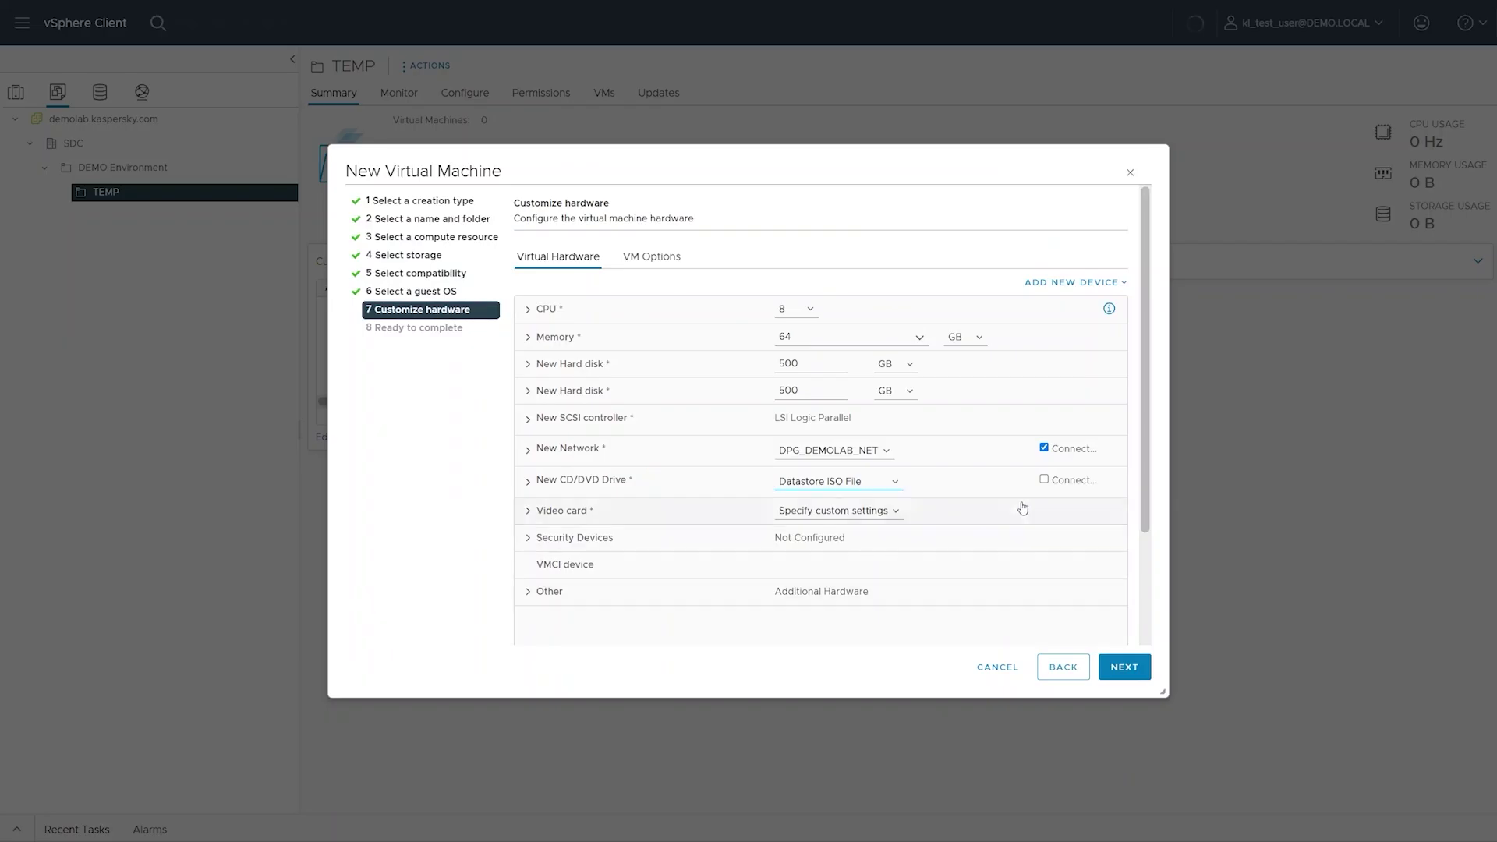
{"action": "left_click", "coordinate": [1044, 480]}
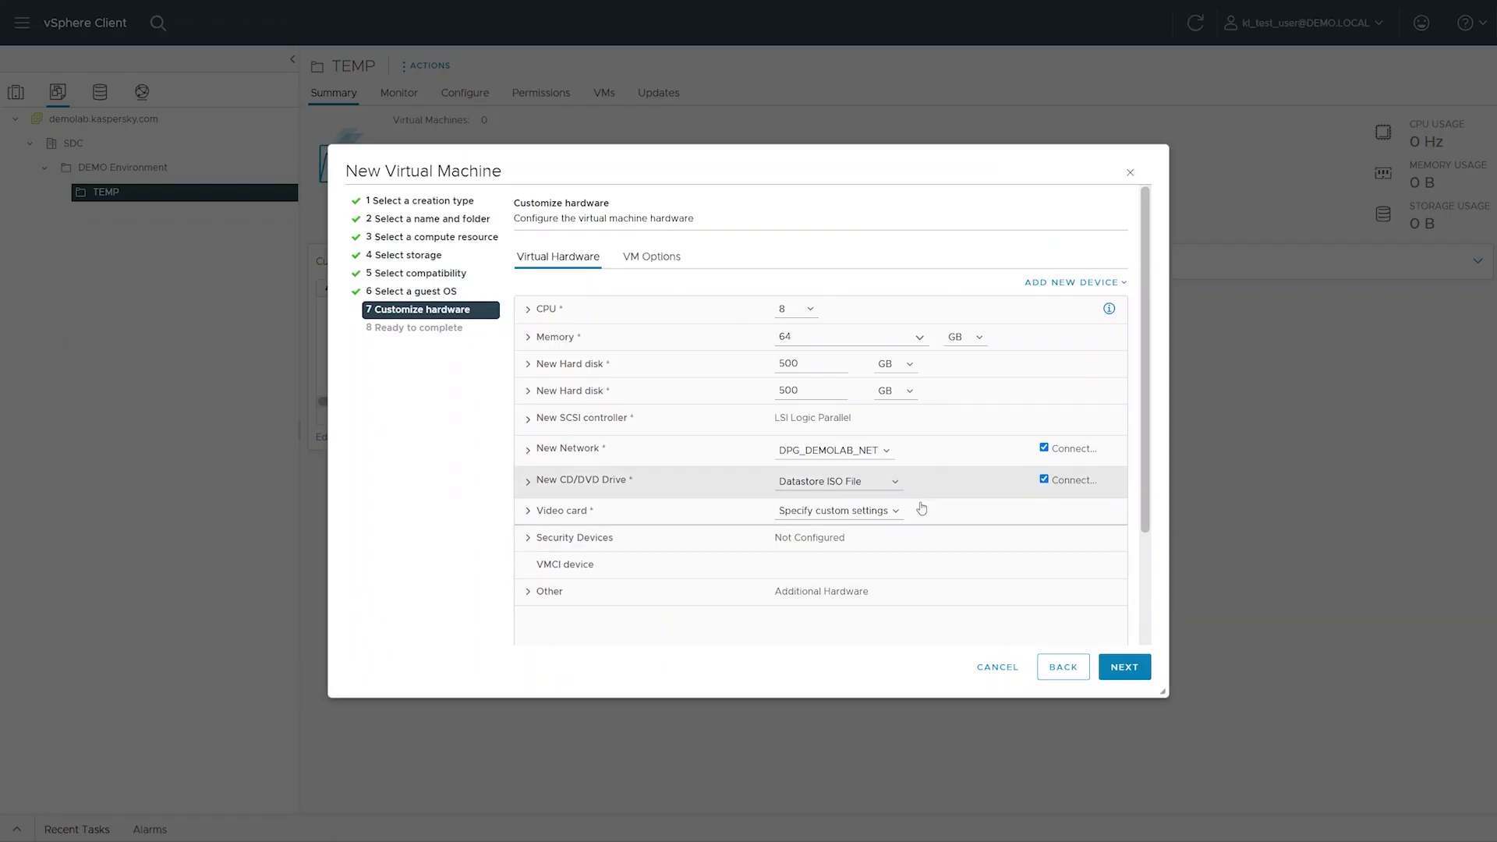
- Set the video card to auto-detect and Latency Sensitivity to High under advanced VM options
{"action": "left_click", "coordinate": [853, 530]}
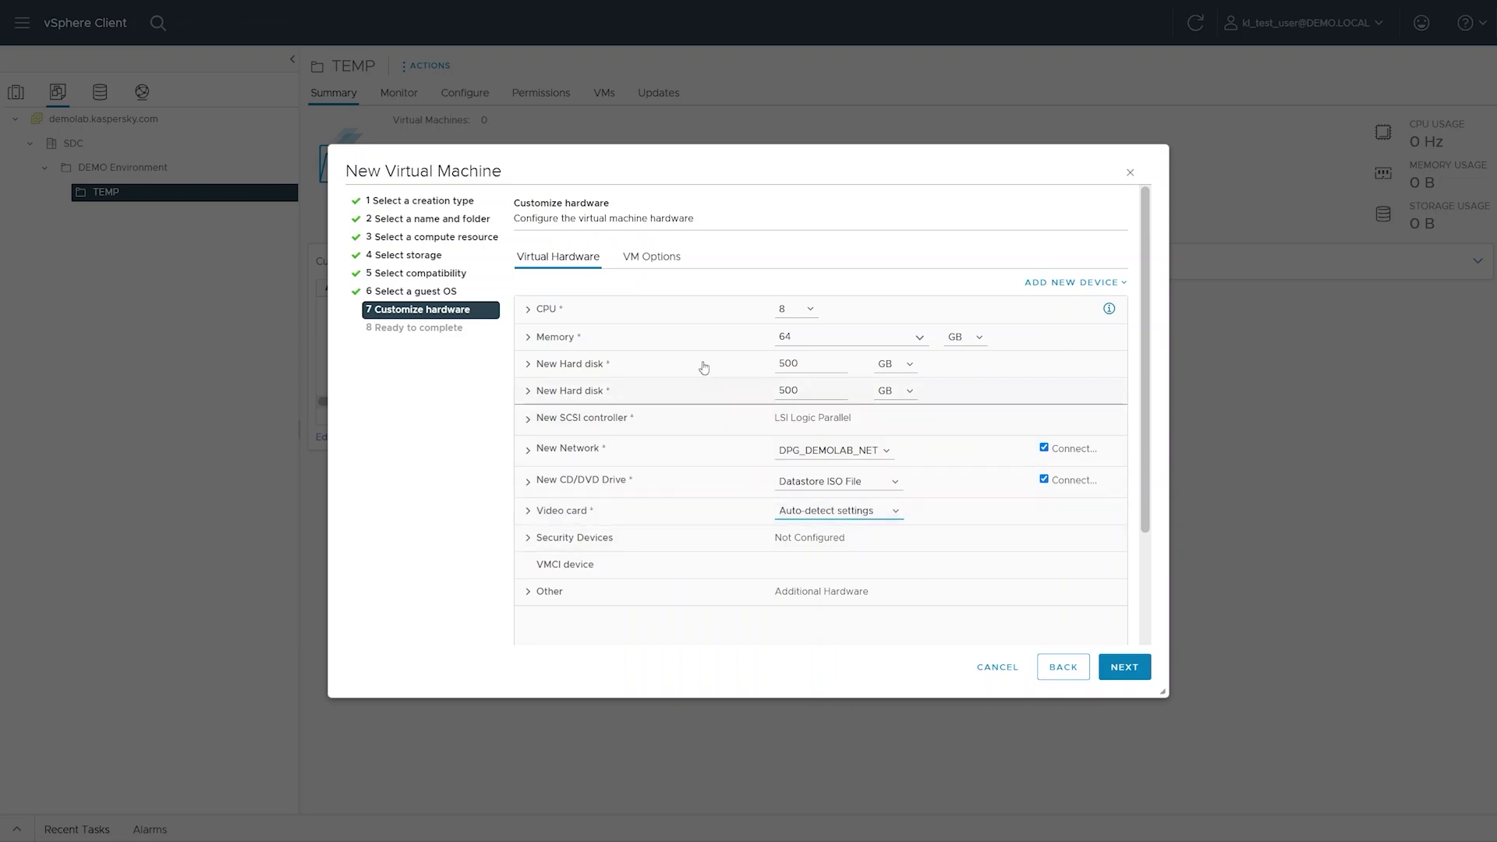
{"action": "left_click", "coordinate": [664, 265]}
{"action": "left_click", "coordinate": [650, 444]}
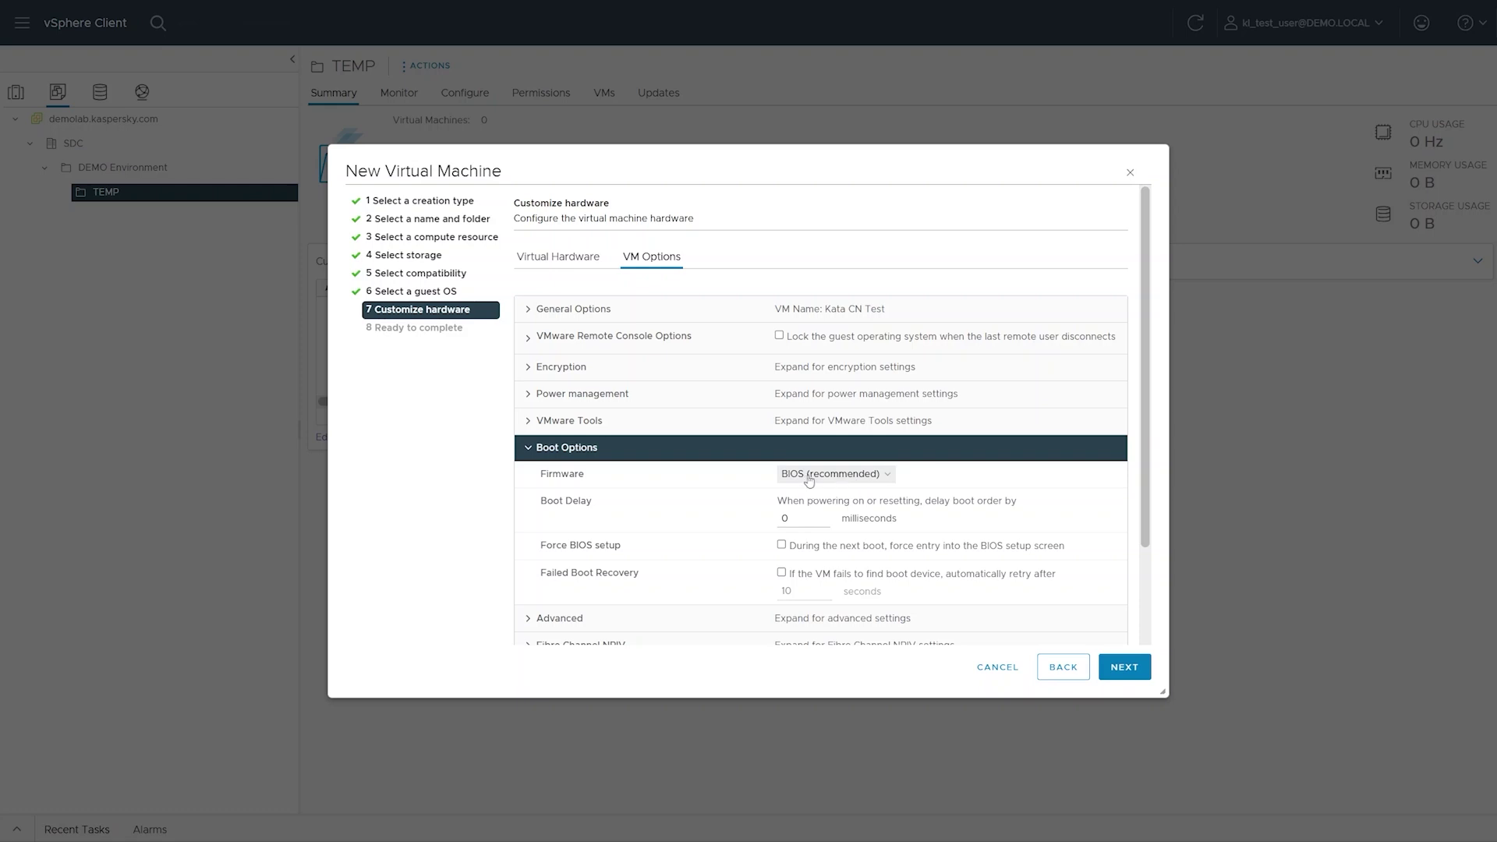
{"action": "left_click", "coordinate": [729, 451]}
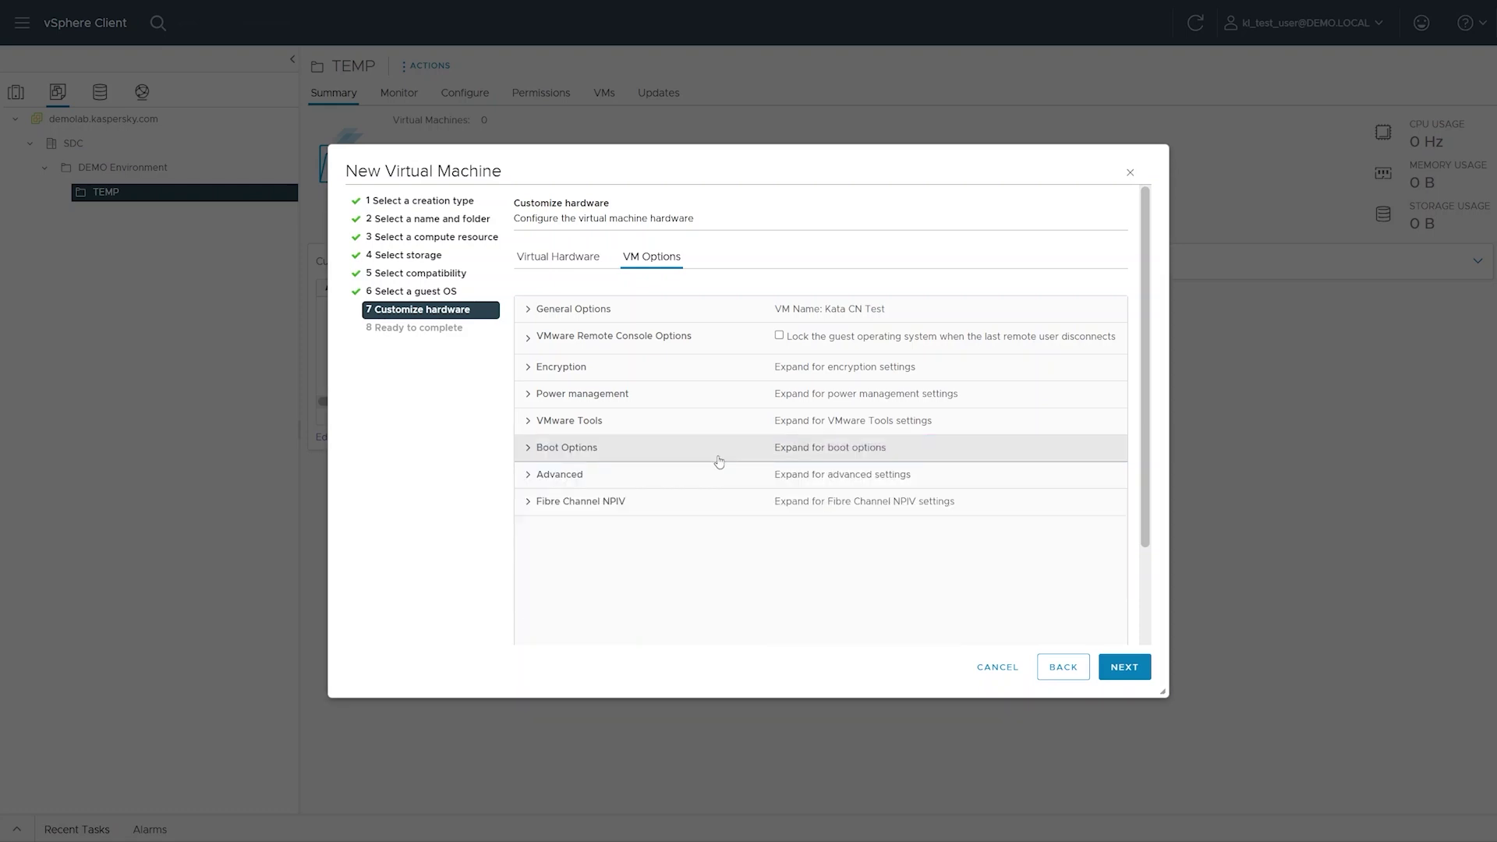
{"action": "left_click", "coordinate": [707, 475]}
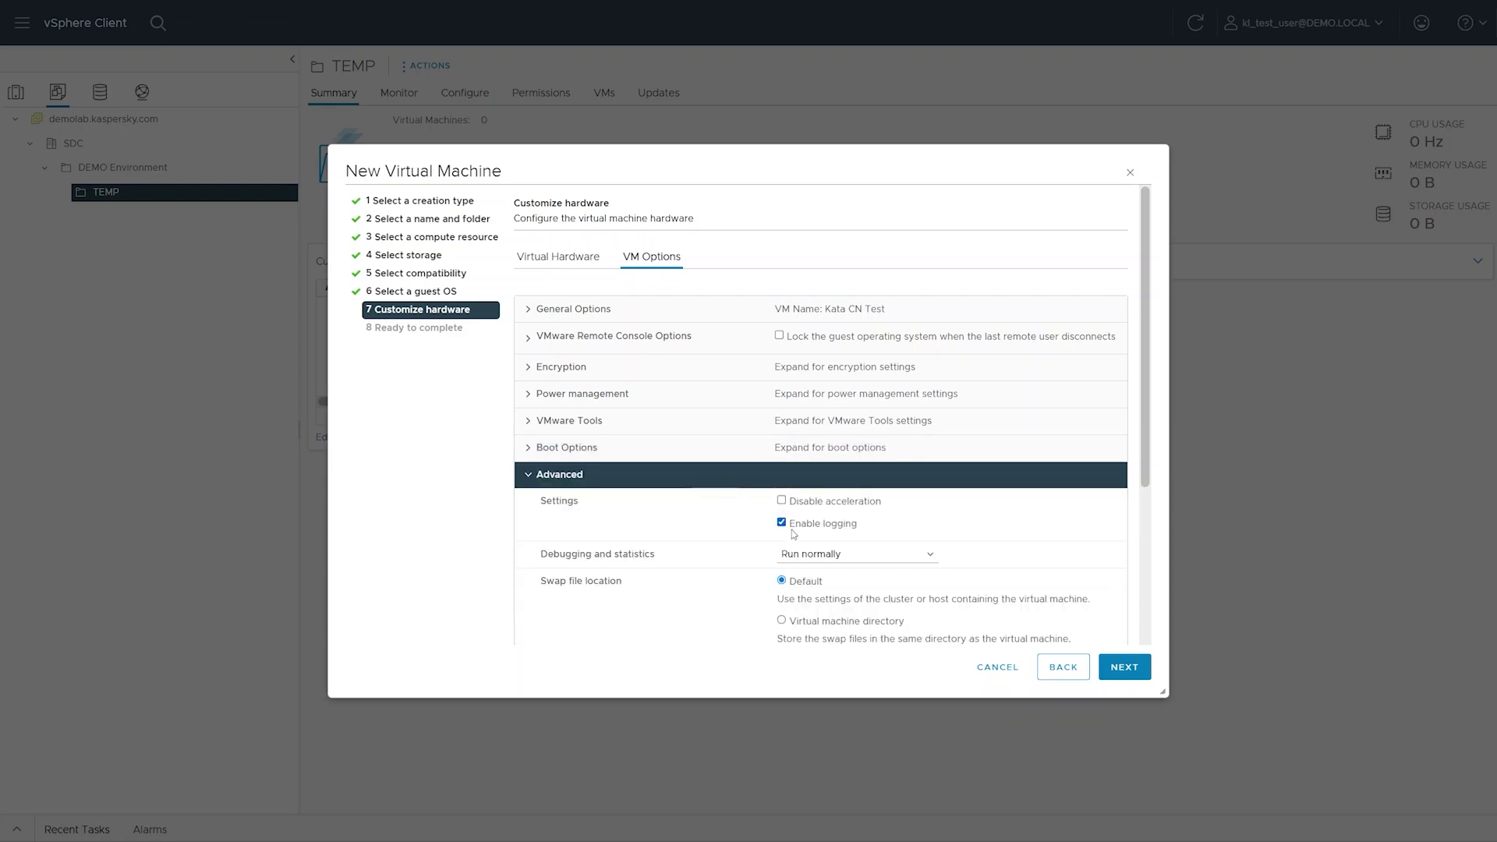
{"action": "scroll", "coordinate": [792, 531], "scroll_direction": "down", "scroll_amount": 3}
{"action": "left_click", "coordinate": [798, 586]}
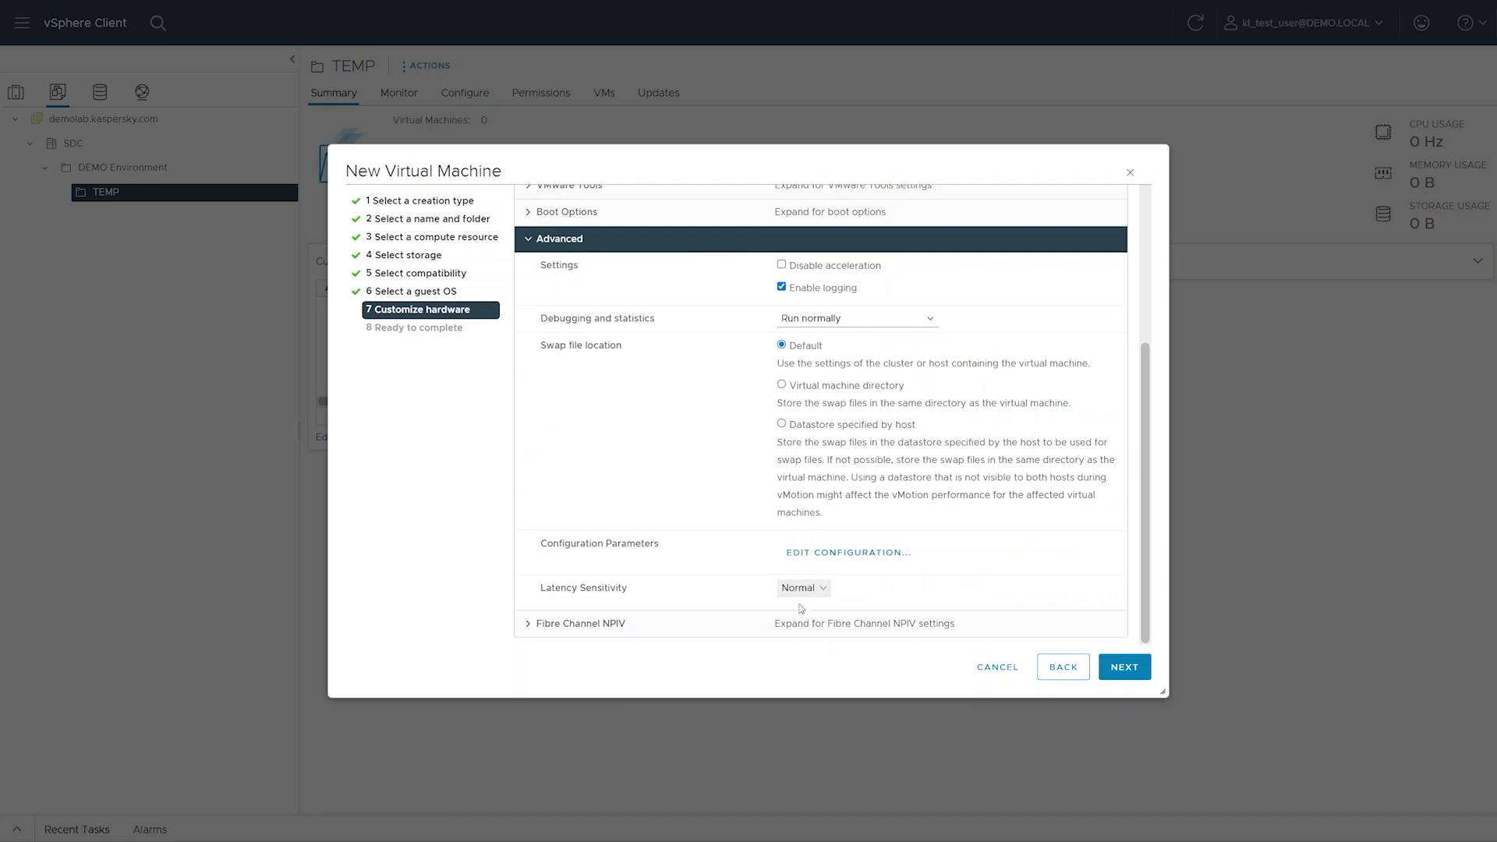
{"action": "left_click", "coordinate": [804, 622]}
{"action": "left_click", "coordinate": [670, 241]}
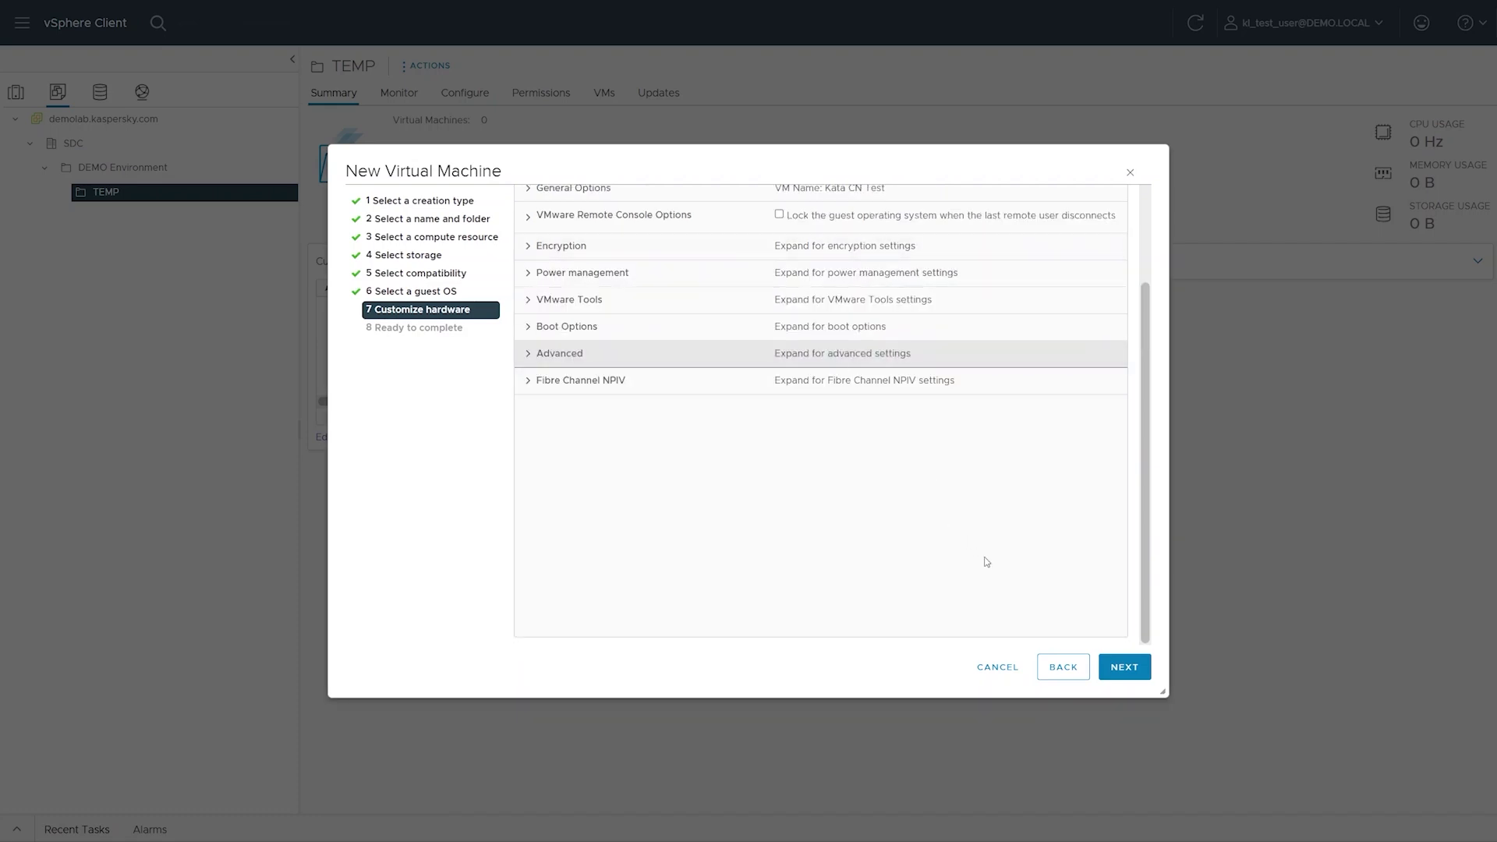
- Review and finish creating Kata CN Test, then open its summary page
{"action": "left_click", "coordinate": [1115, 666]}
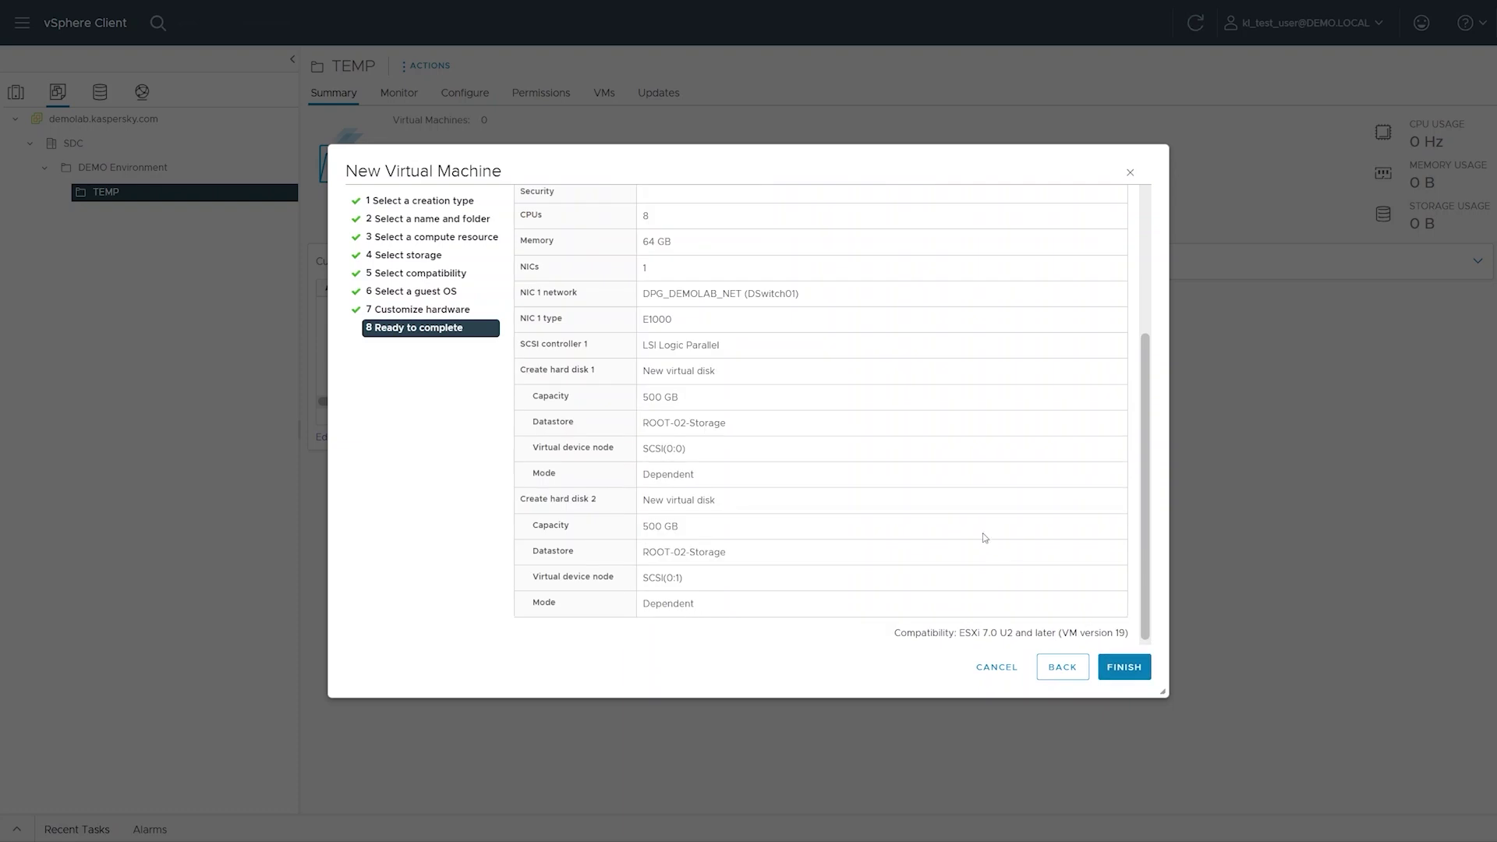
{"action": "scroll", "coordinate": [905, 450], "scroll_direction": "down", "scroll_amount": 5}
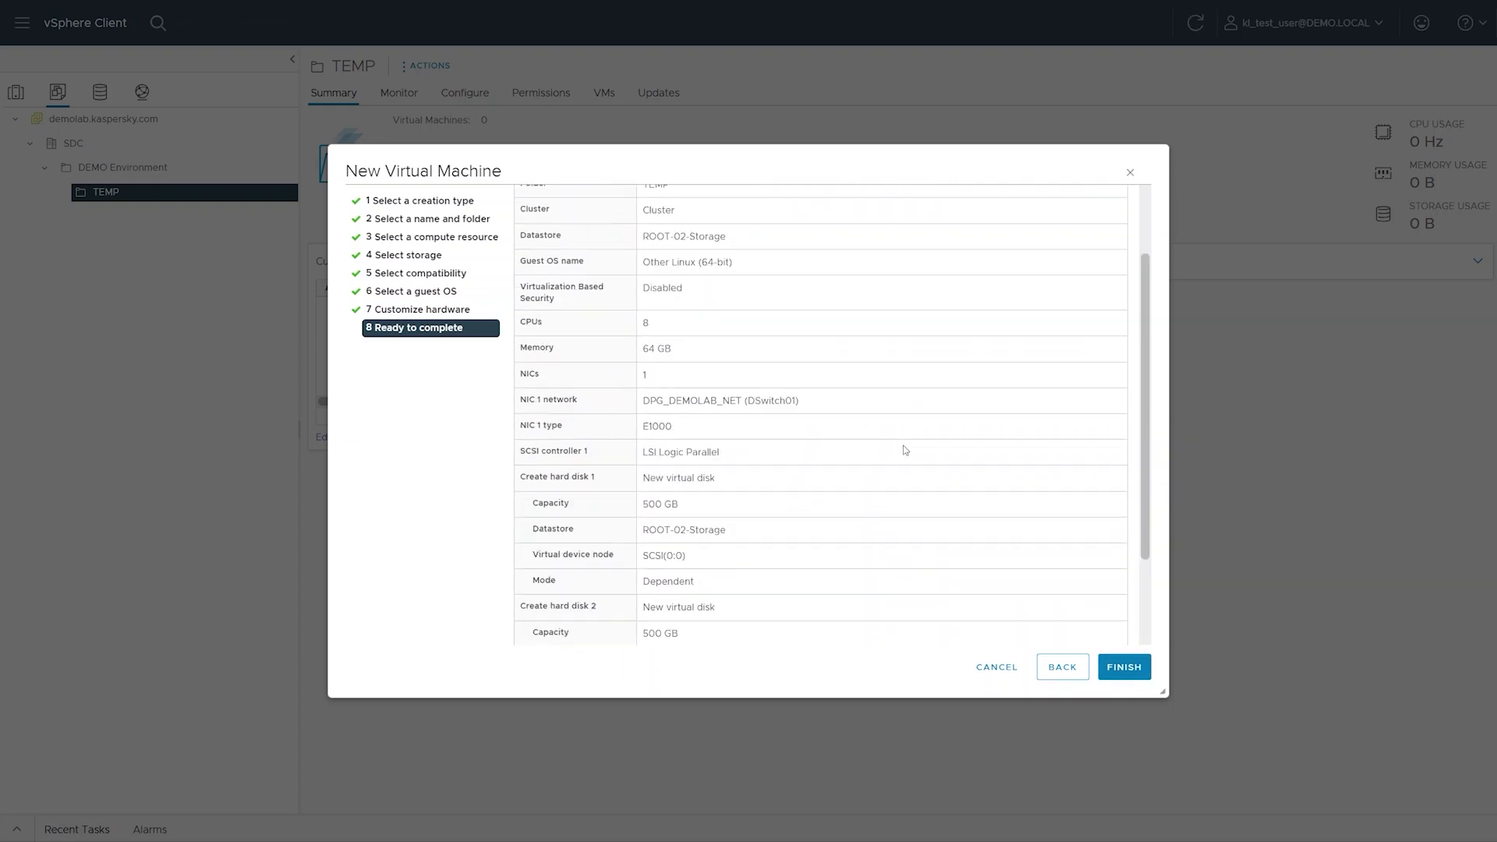
{"action": "left_click", "coordinate": [1116, 667]}
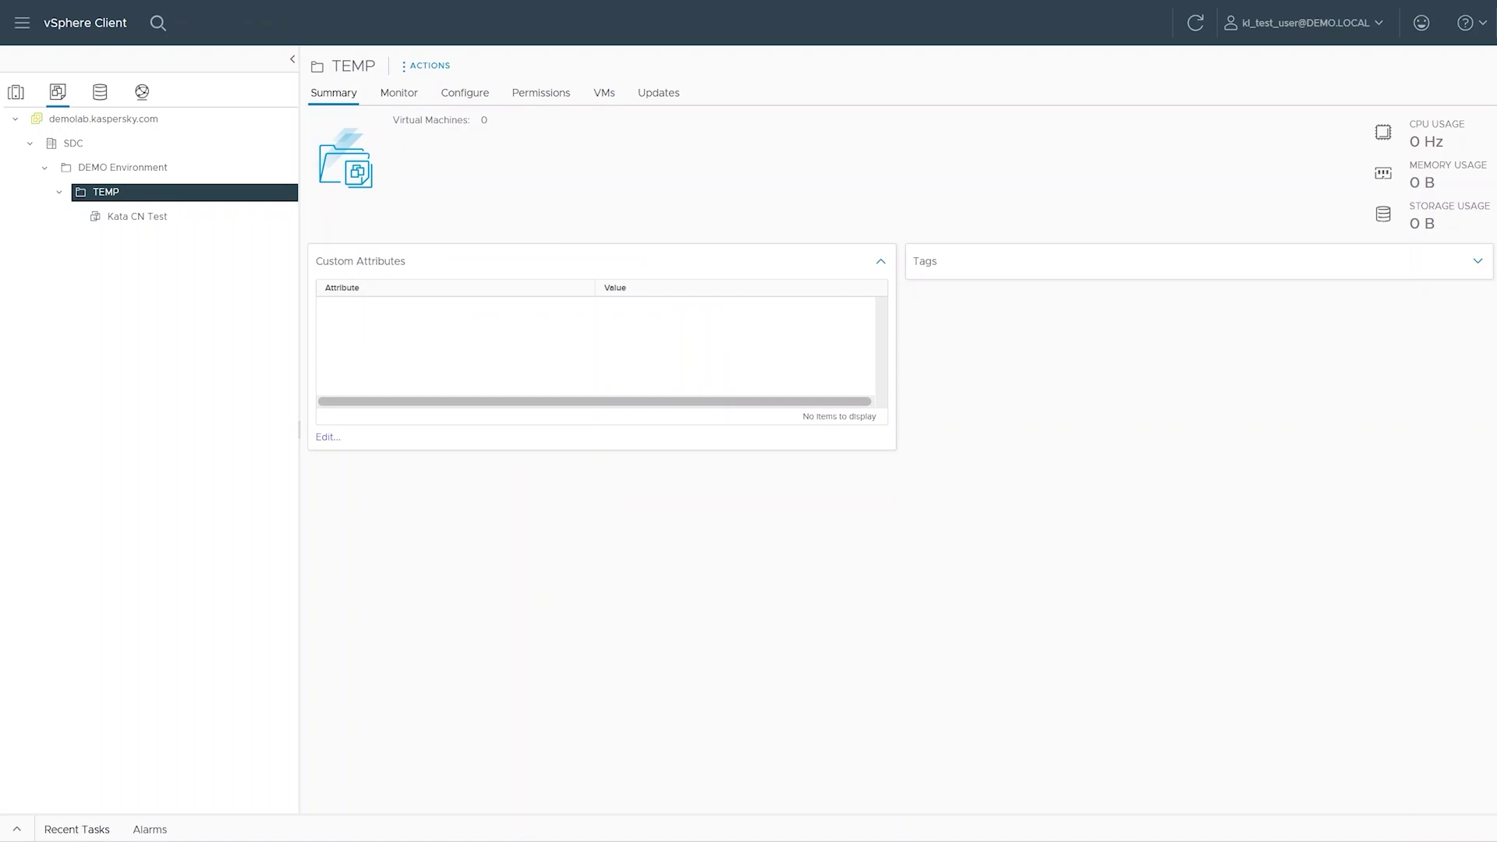
{"action": "left_click", "coordinate": [191, 220]}
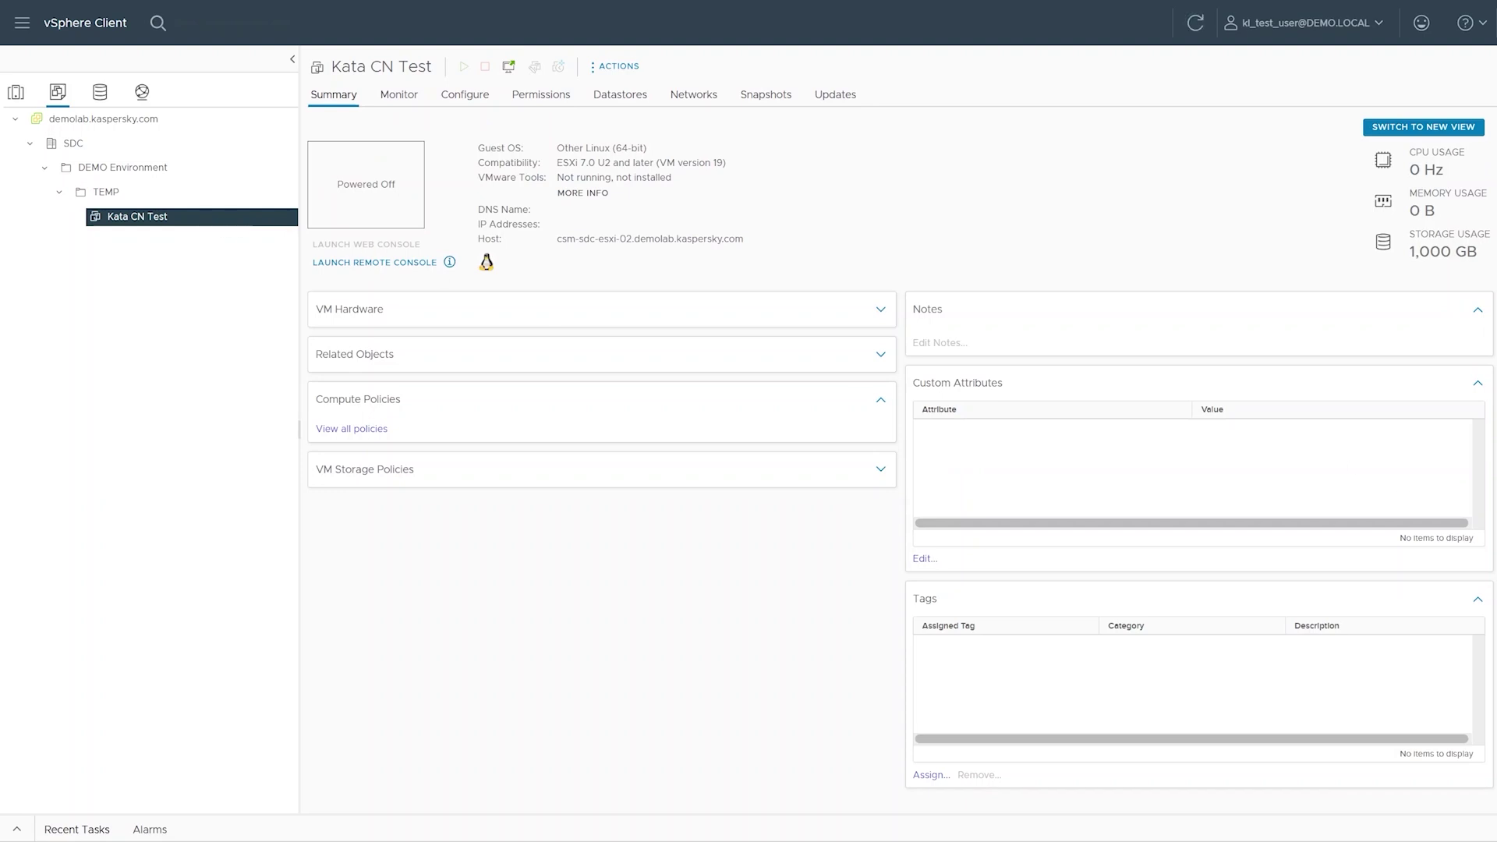
- Power on Kata CN Test and launch its browser-based Web Console
{"action": "left_click", "coordinate": [1197, 24]}
{"action": "left_click", "coordinate": [1197, 24]}
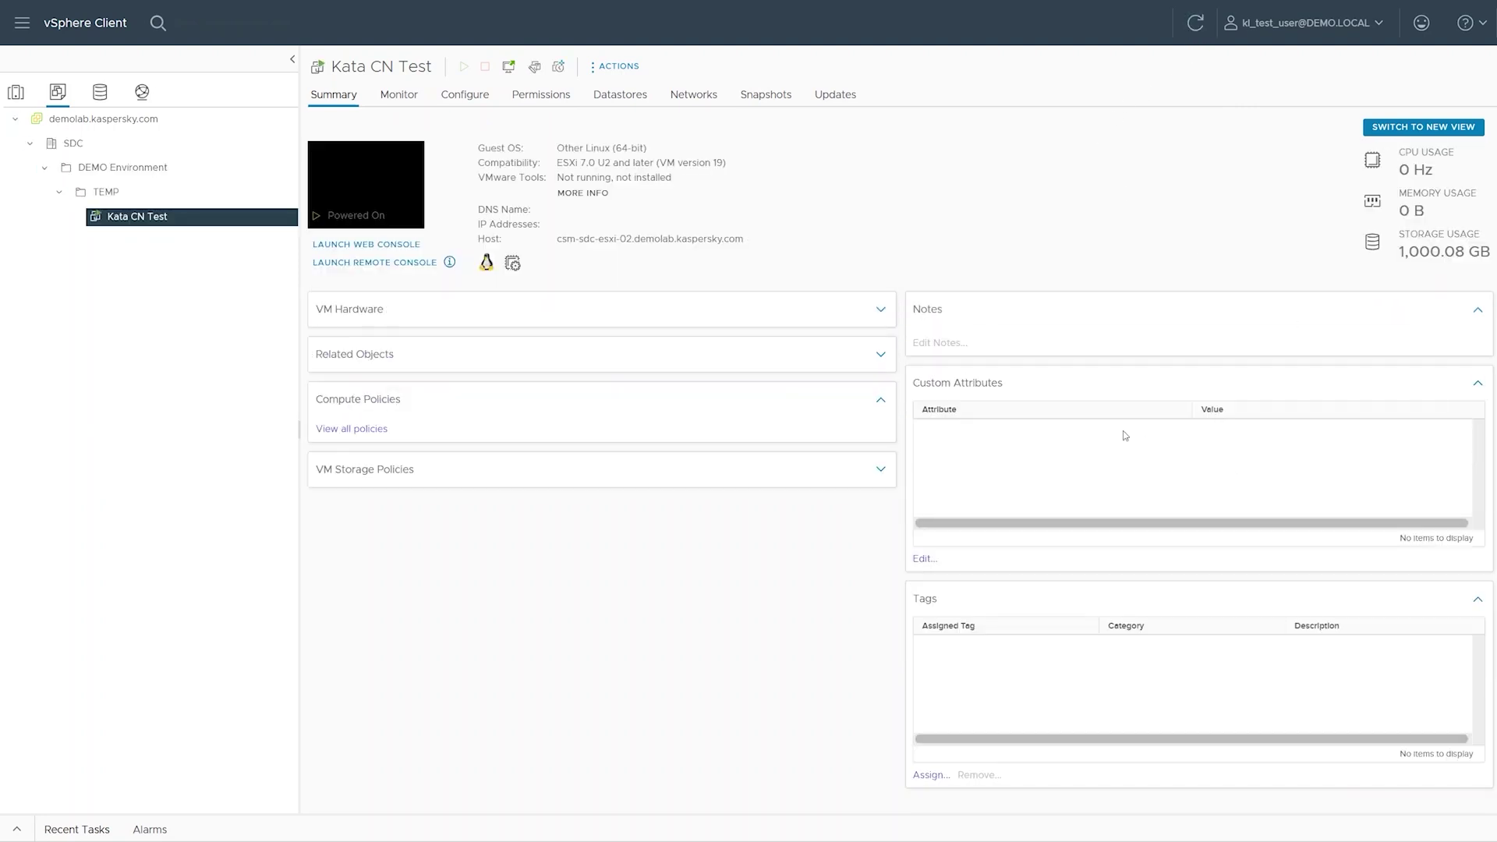
{"action": "left_click", "coordinate": [375, 181]}
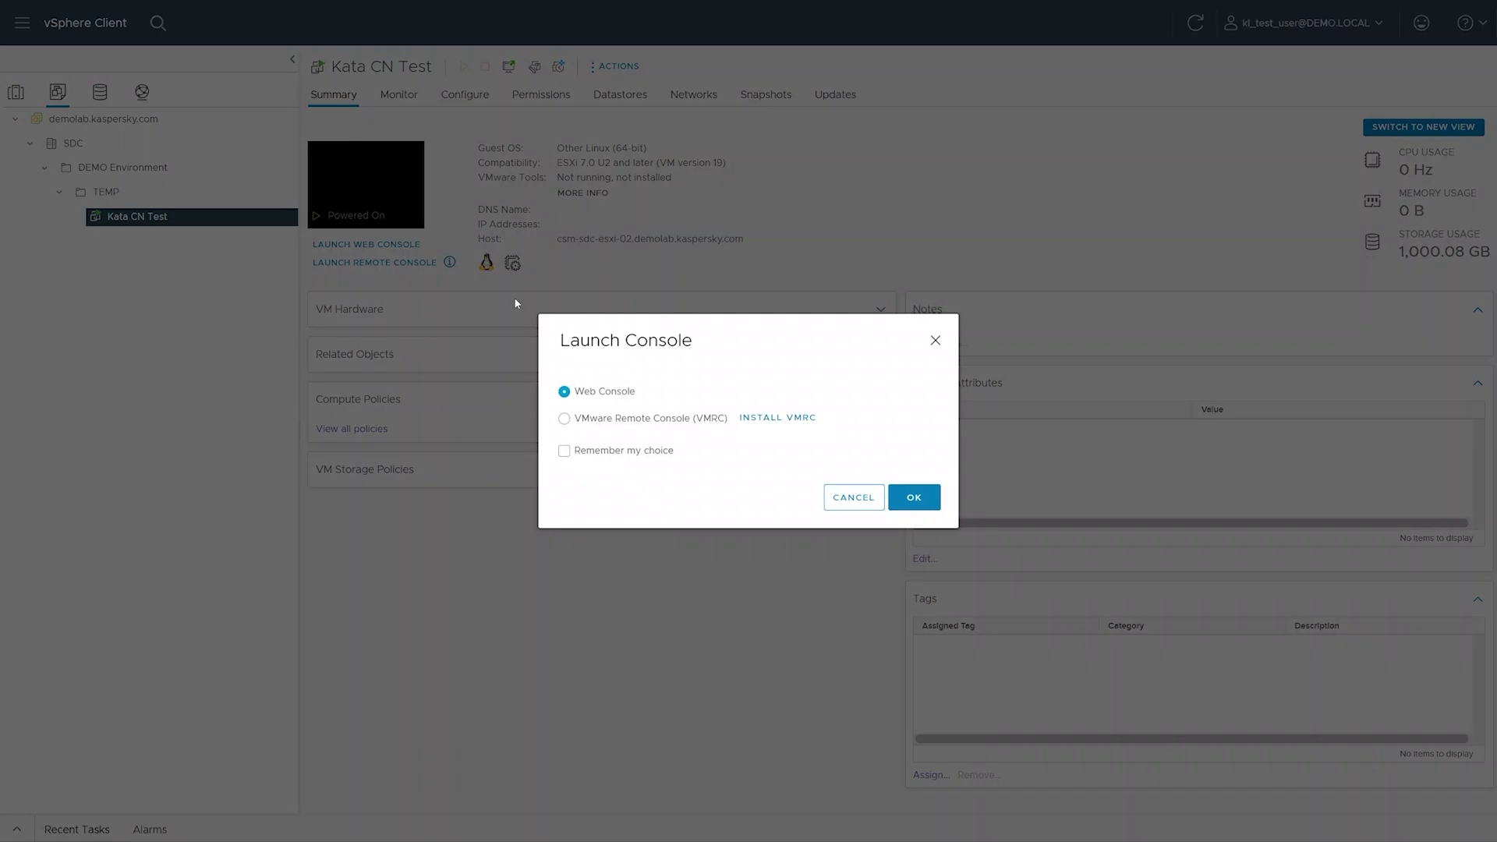
{"action": "left_click", "coordinate": [905, 499]}
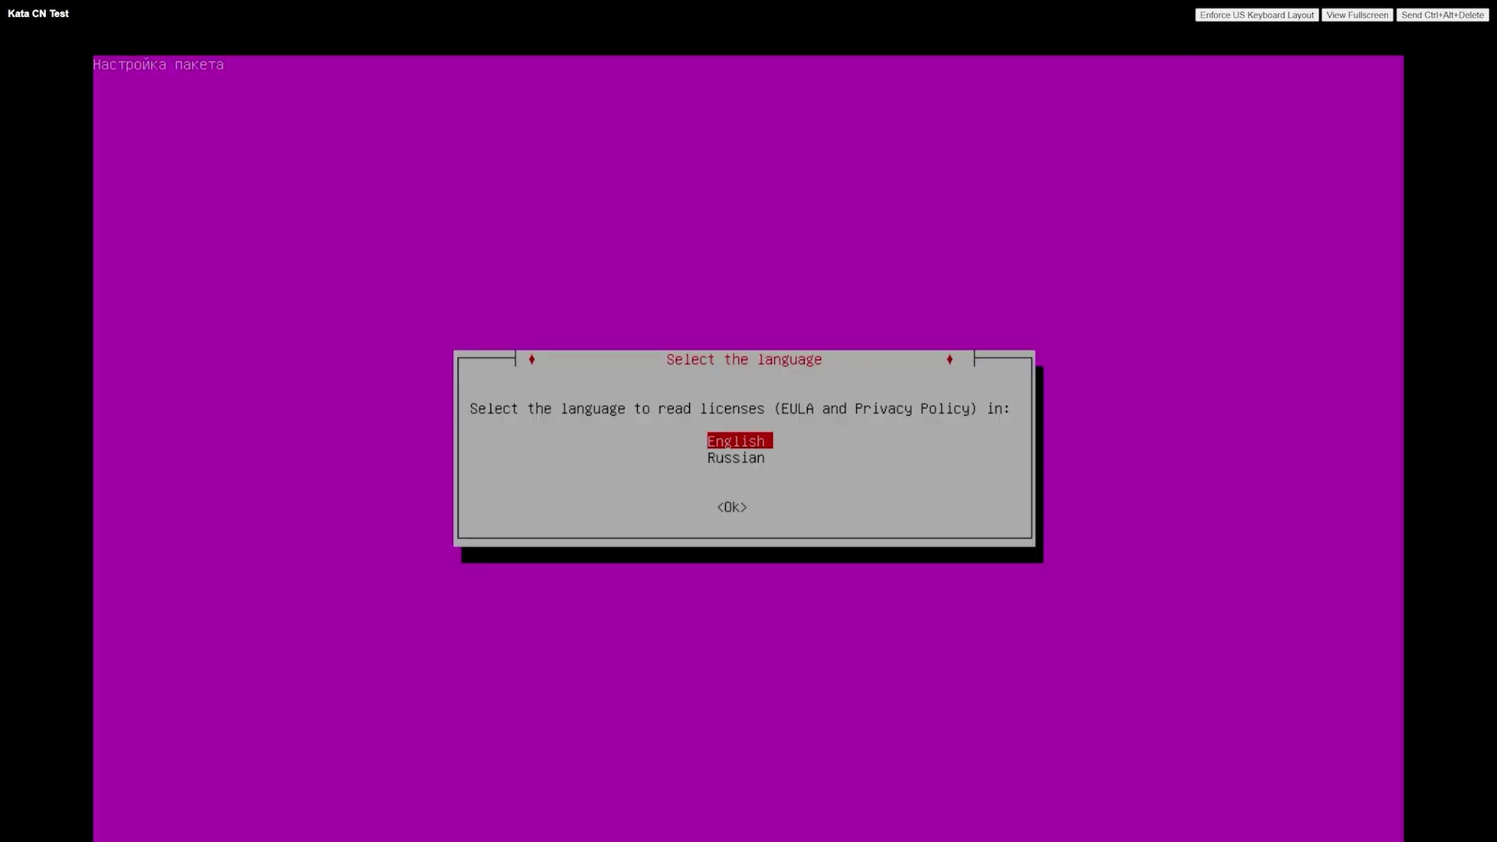
- Read the licences in English and accept the EULA and Privacy Policy
{"action": "key", "text": "Return"}
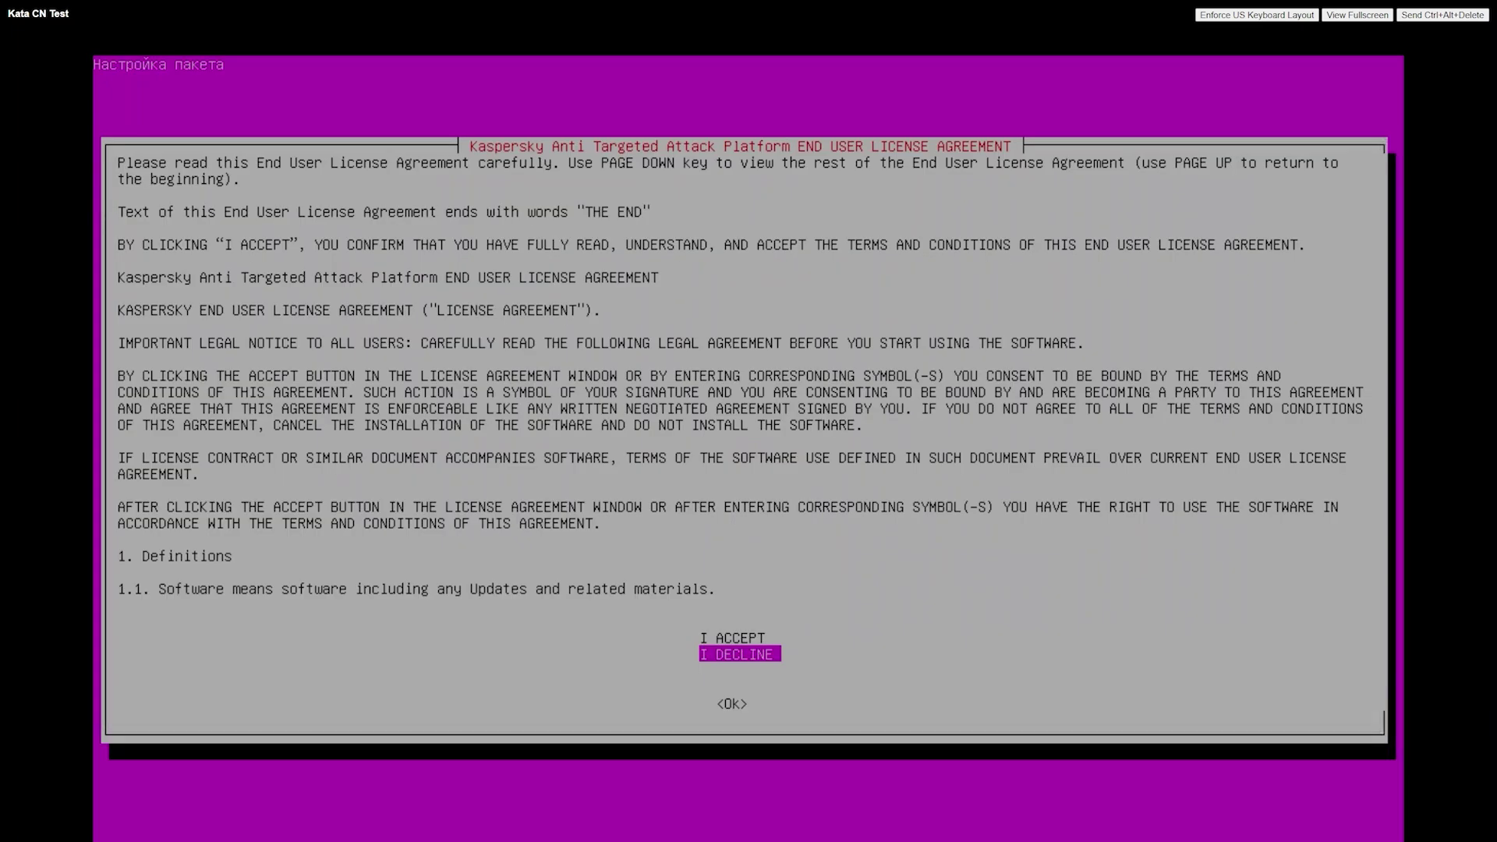
{"action": "key", "text": "Up"}
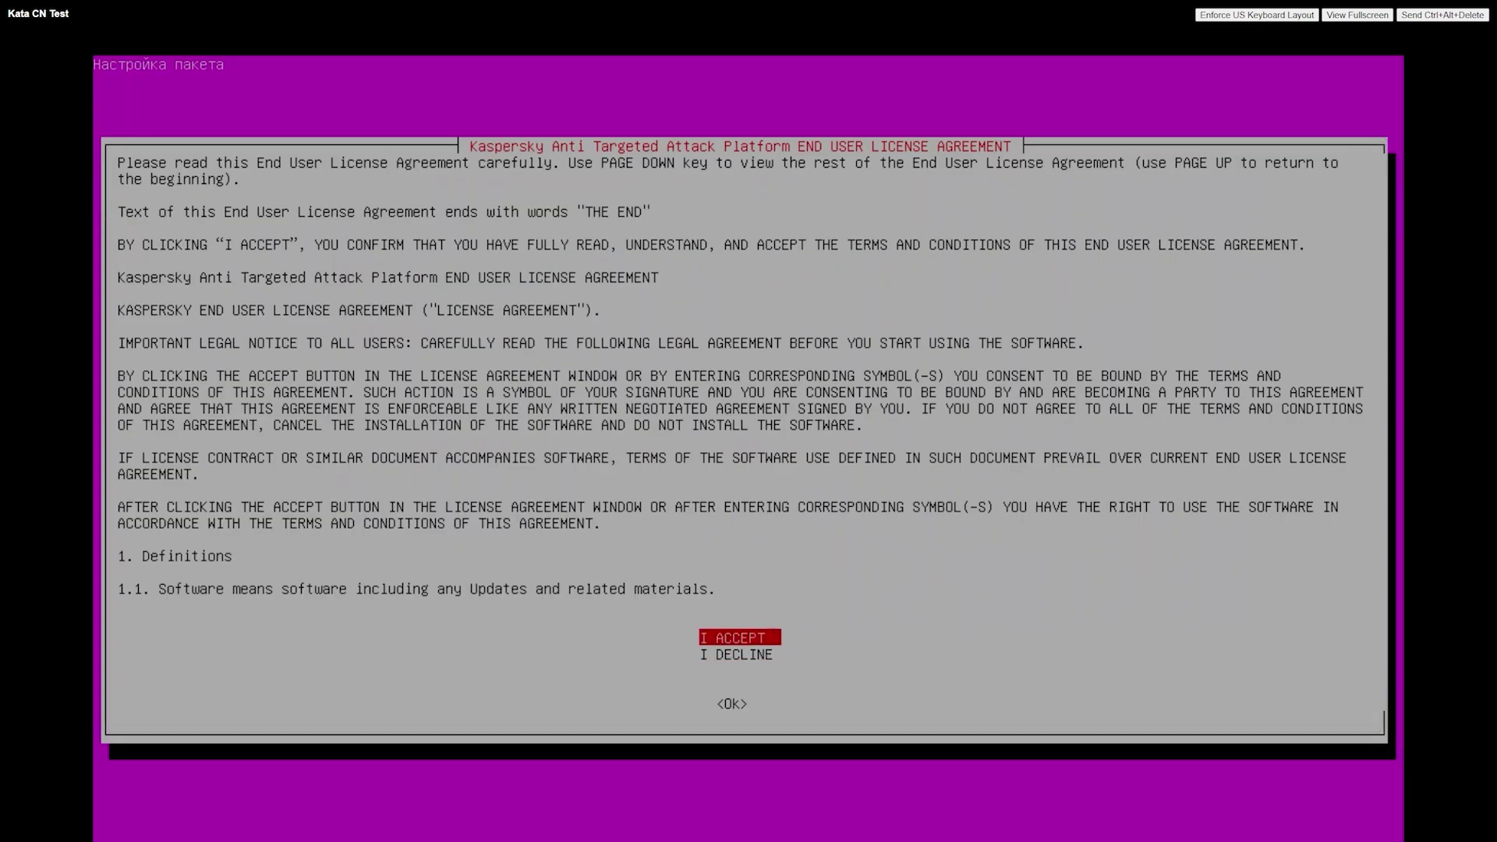
{"action": "key", "text": "Return"}
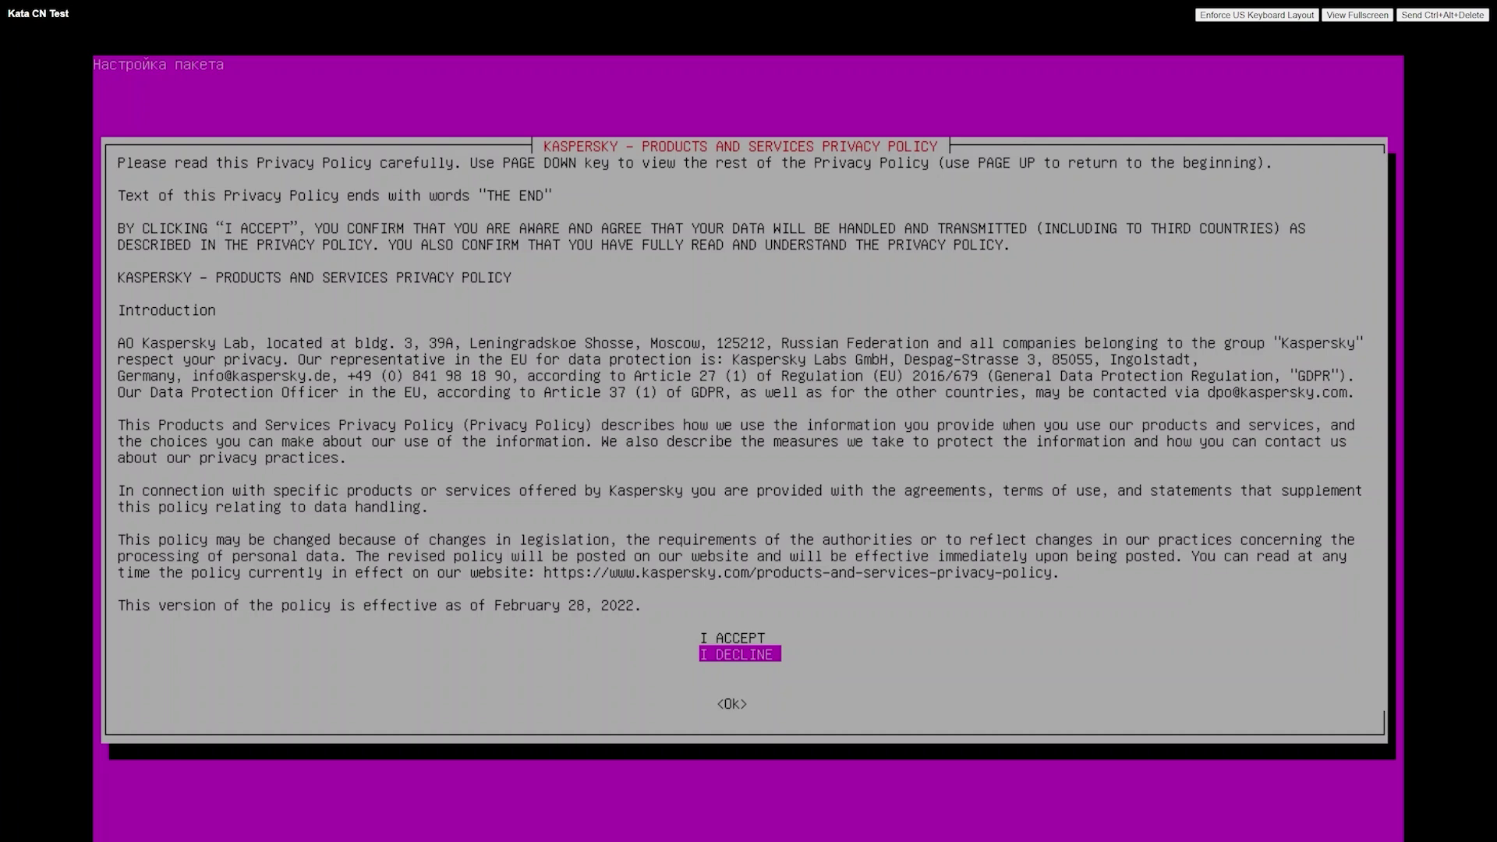
{"action": "key", "text": "Up"}
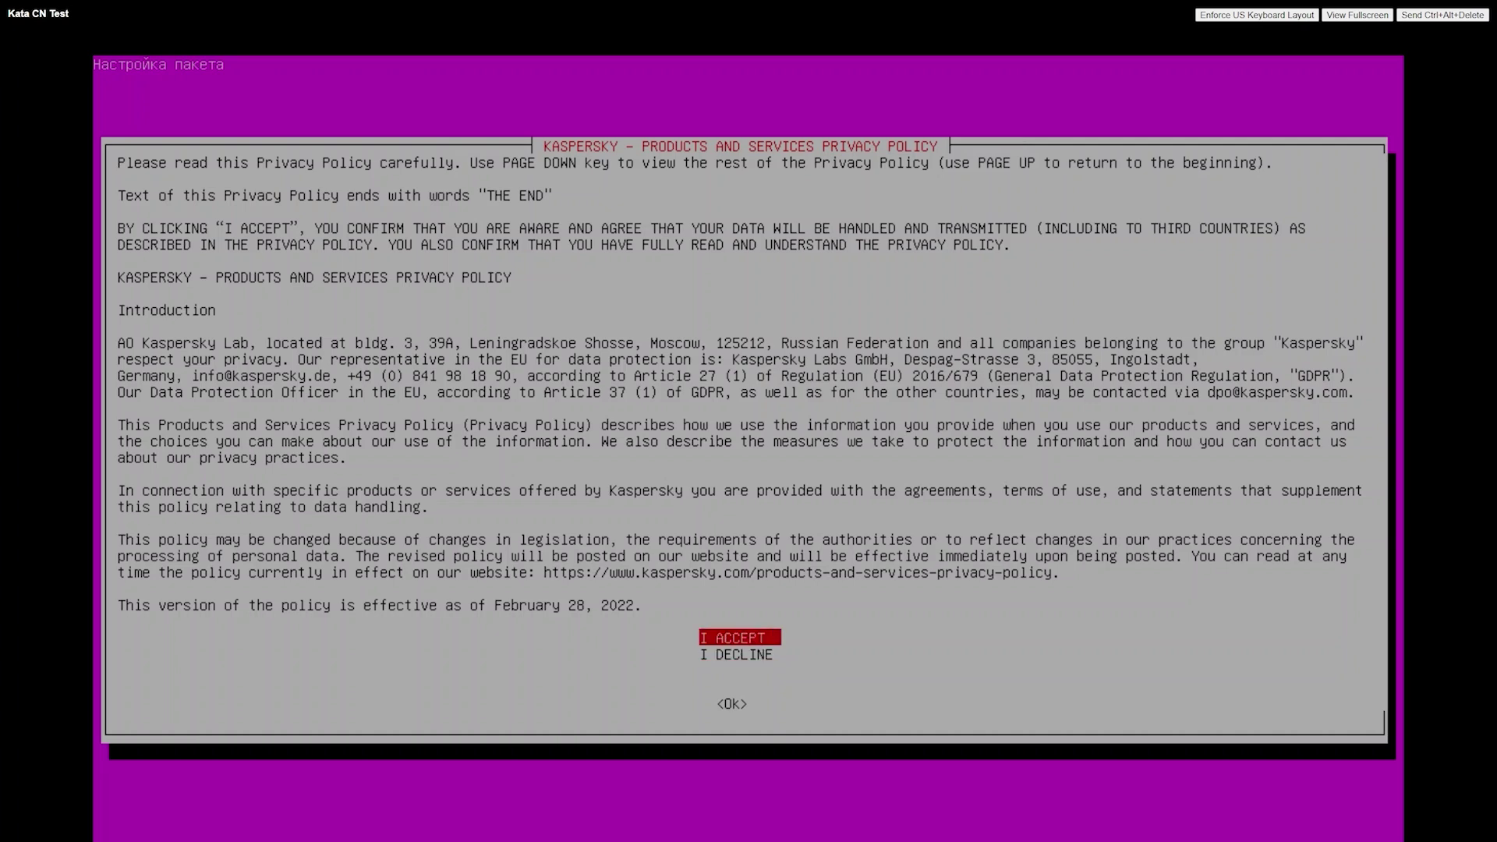
{"action": "key", "text": "Return"}
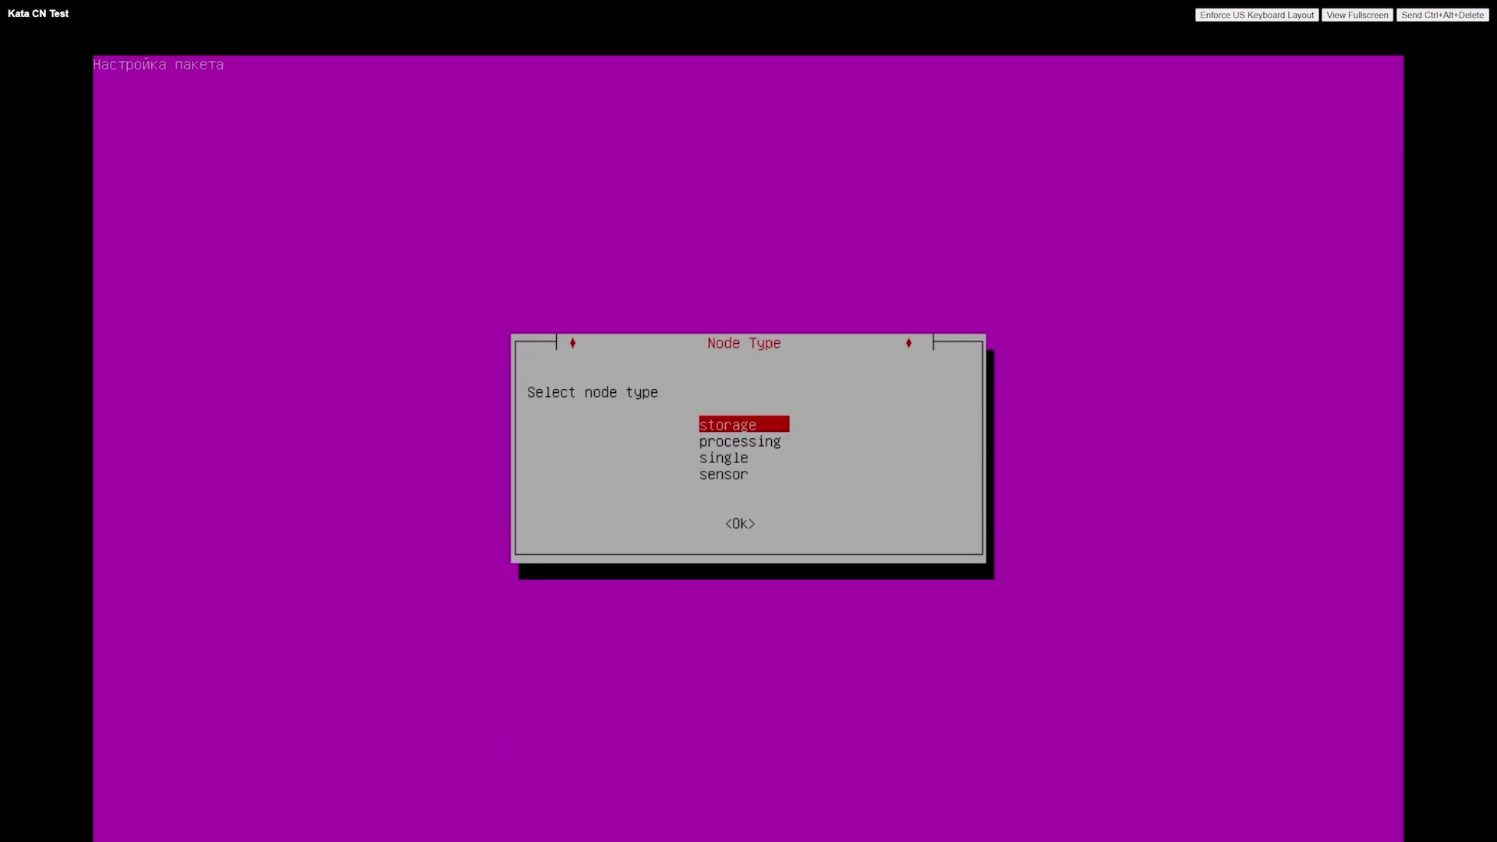
- Choose single node type, /dev/sda as system disk and /dev/sdb for TAA, confirming erasure
{"action": "key", "text": "Down"}
{"action": "key", "text": "Down"}
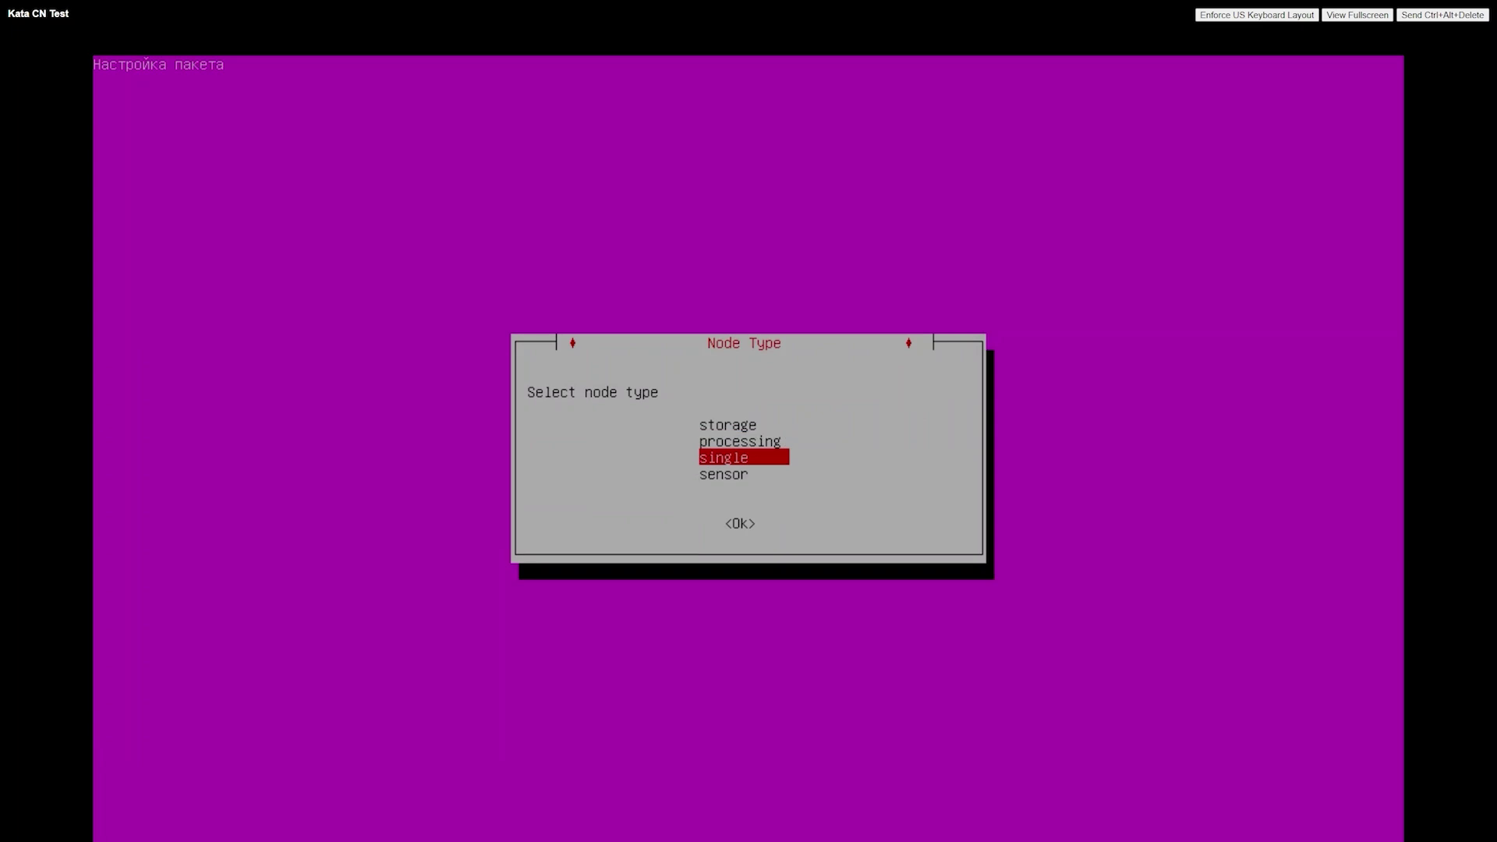
{"action": "key", "text": "Return"}
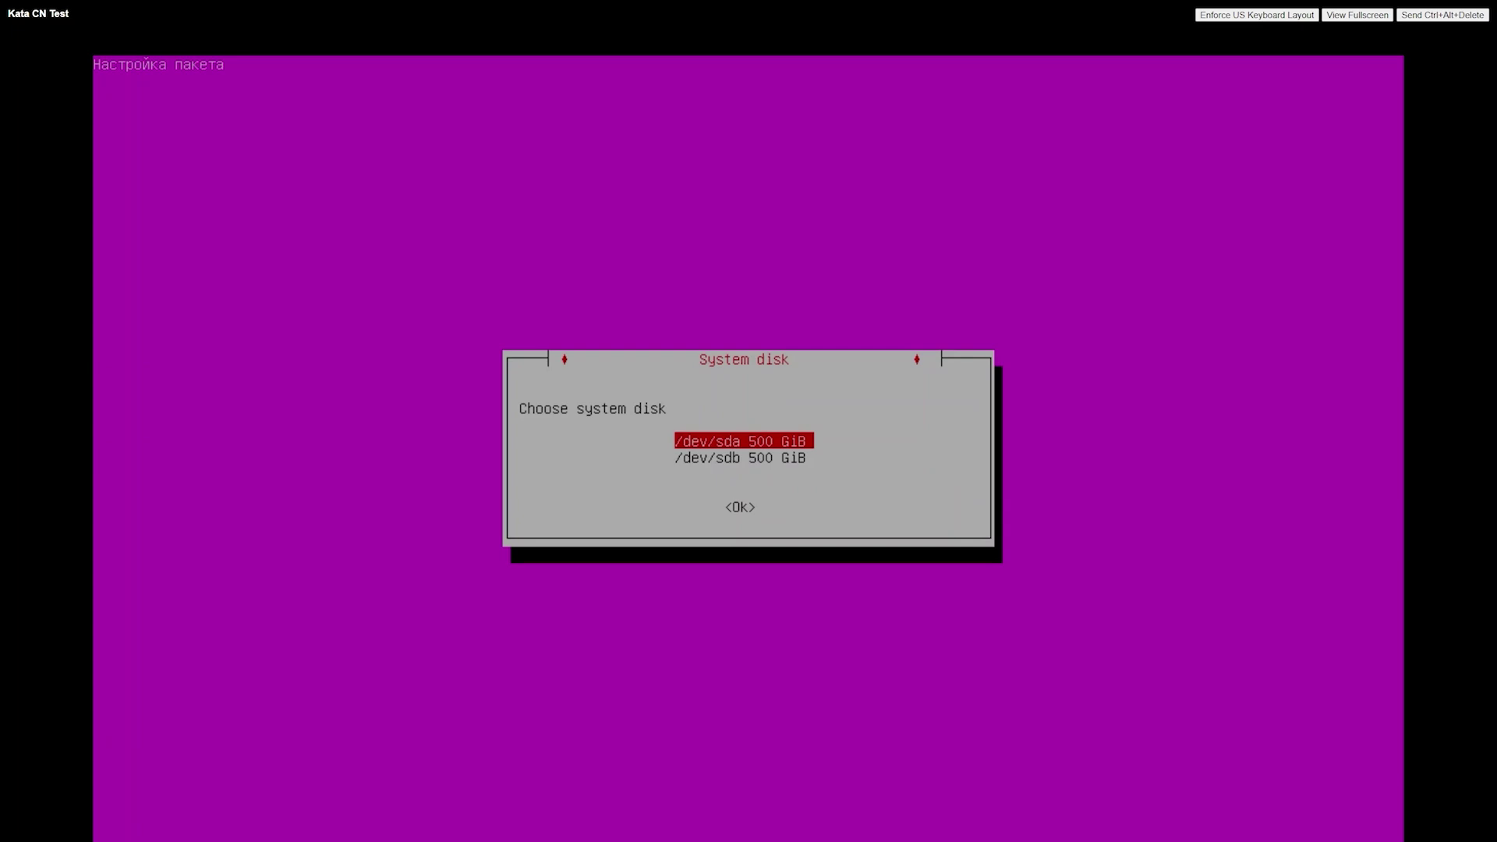
{"action": "key", "text": "Return"}
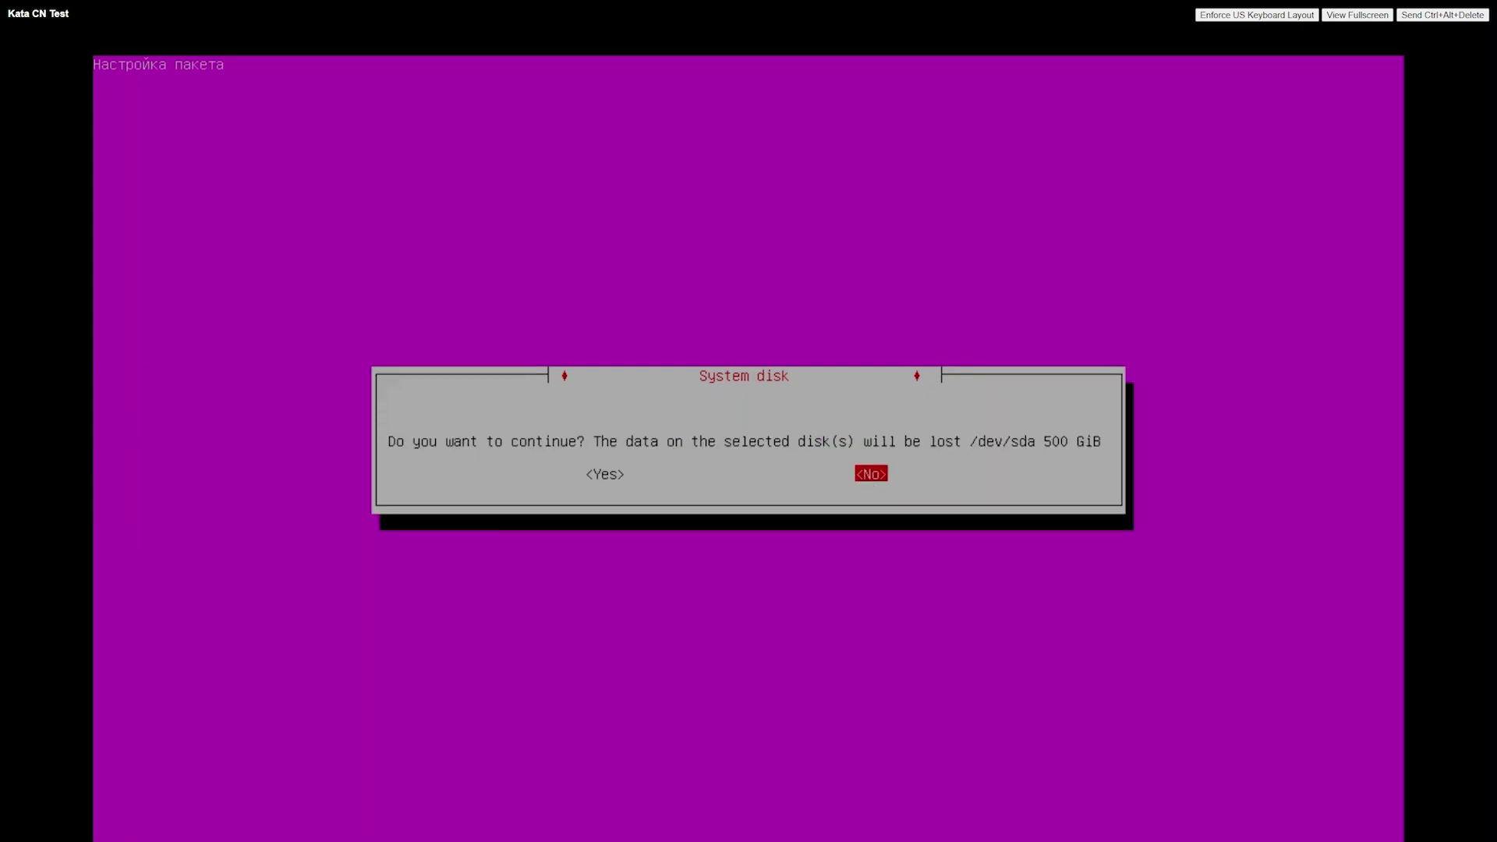
{"action": "key", "text": "Left"}
{"action": "key", "text": "Return"}
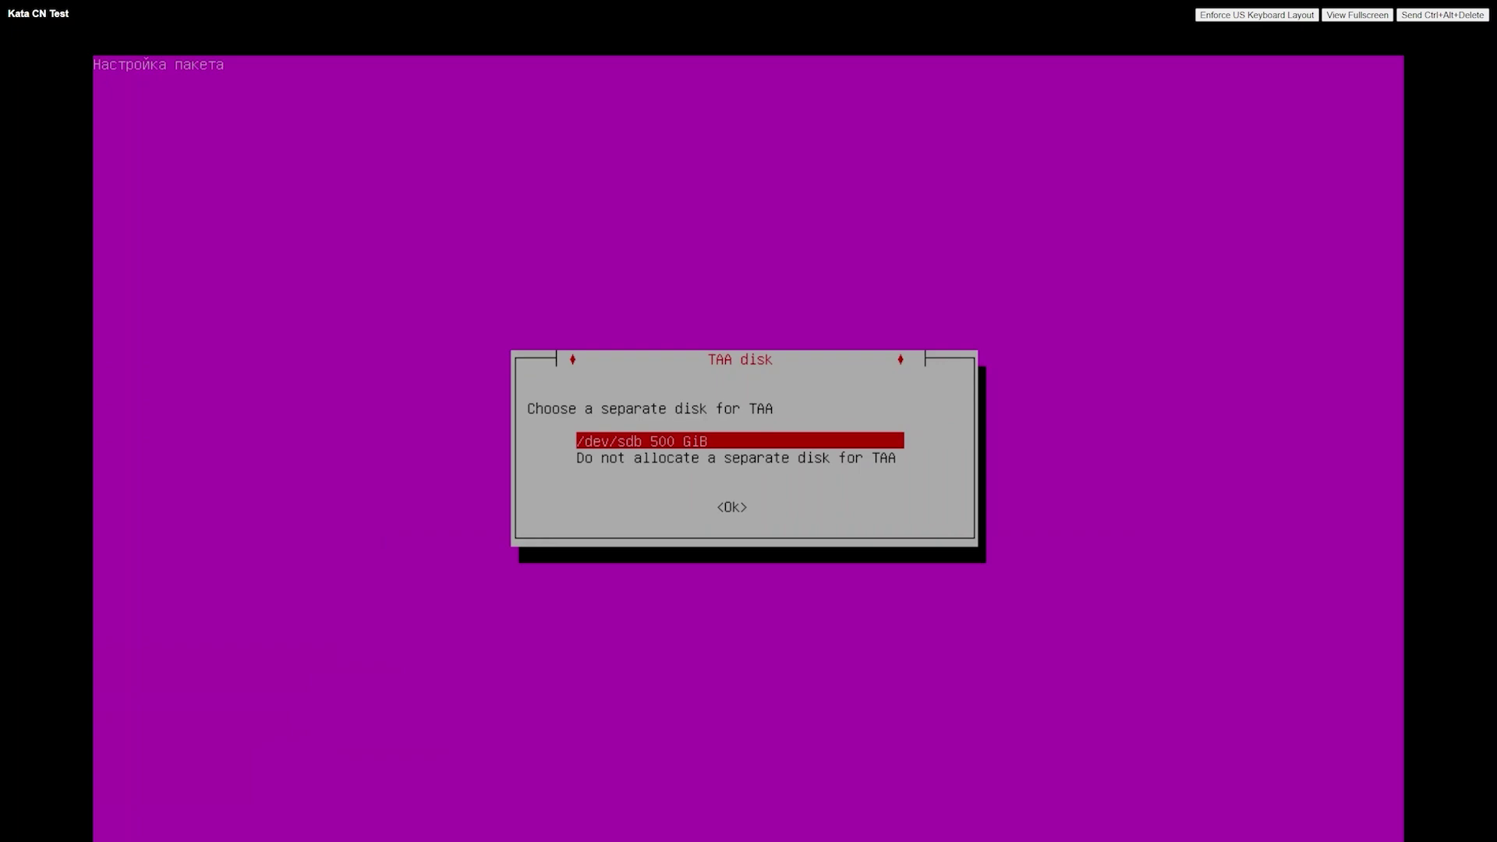
{"action": "key", "text": "Return"}
{"action": "key", "text": "Left"}
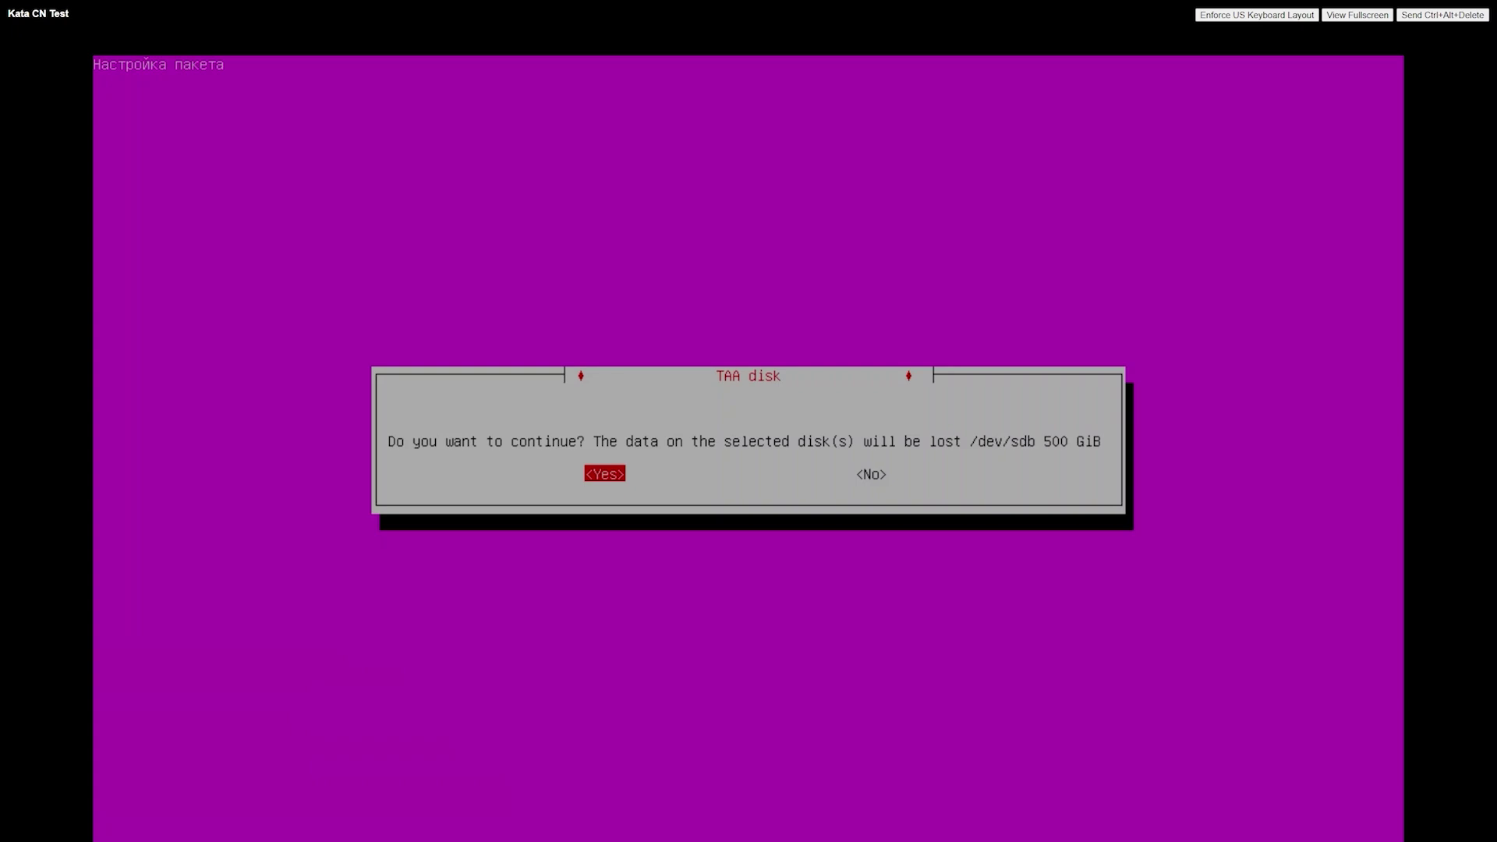
{"action": "key", "text": "Return"}
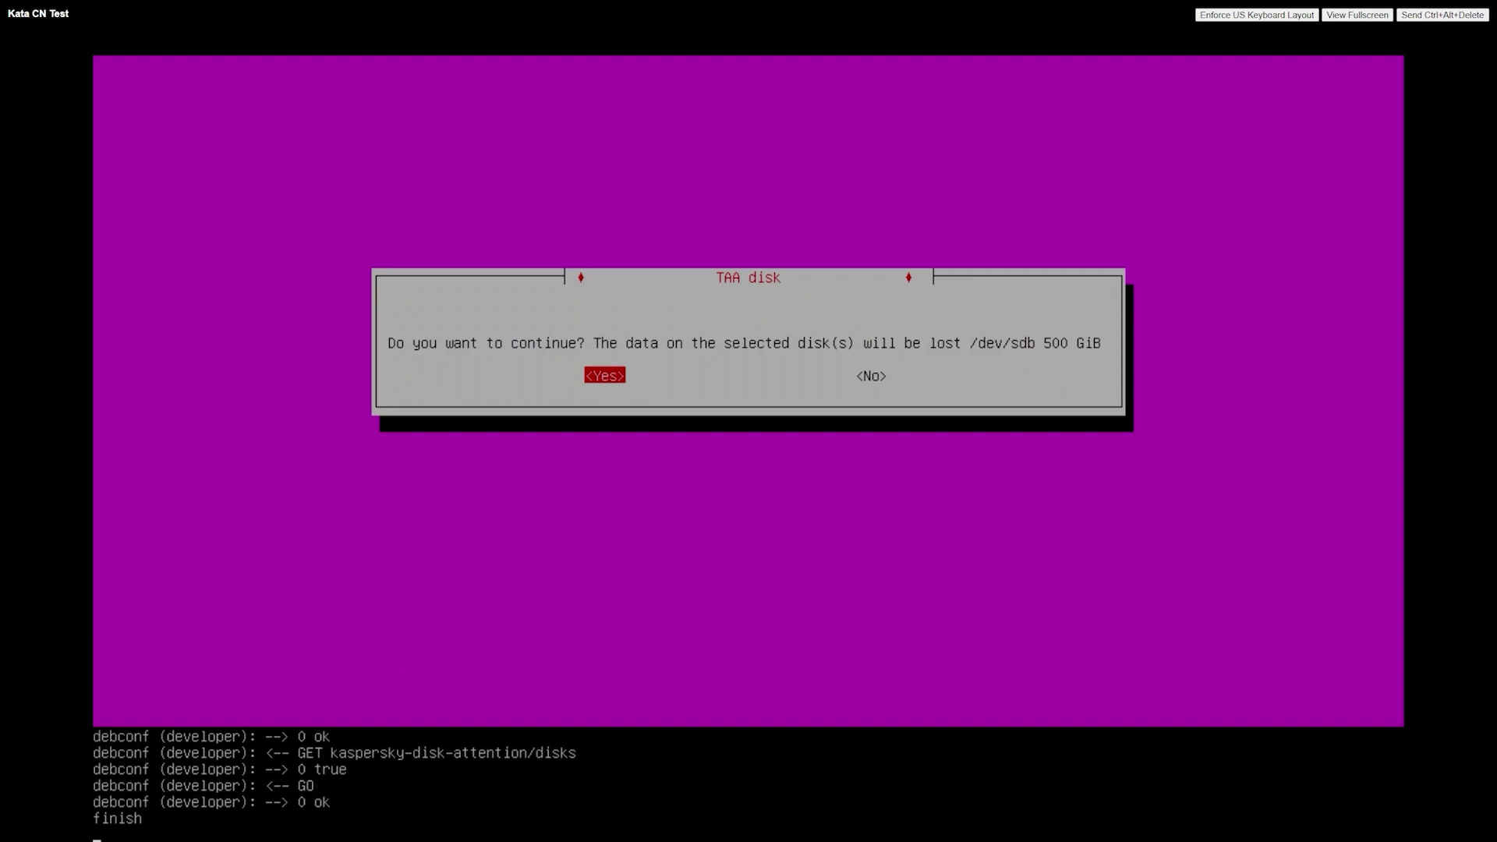
- Continue past disk setup and use ens160 as the external interface with static addressing
{"action": "key", "text": "Return"}
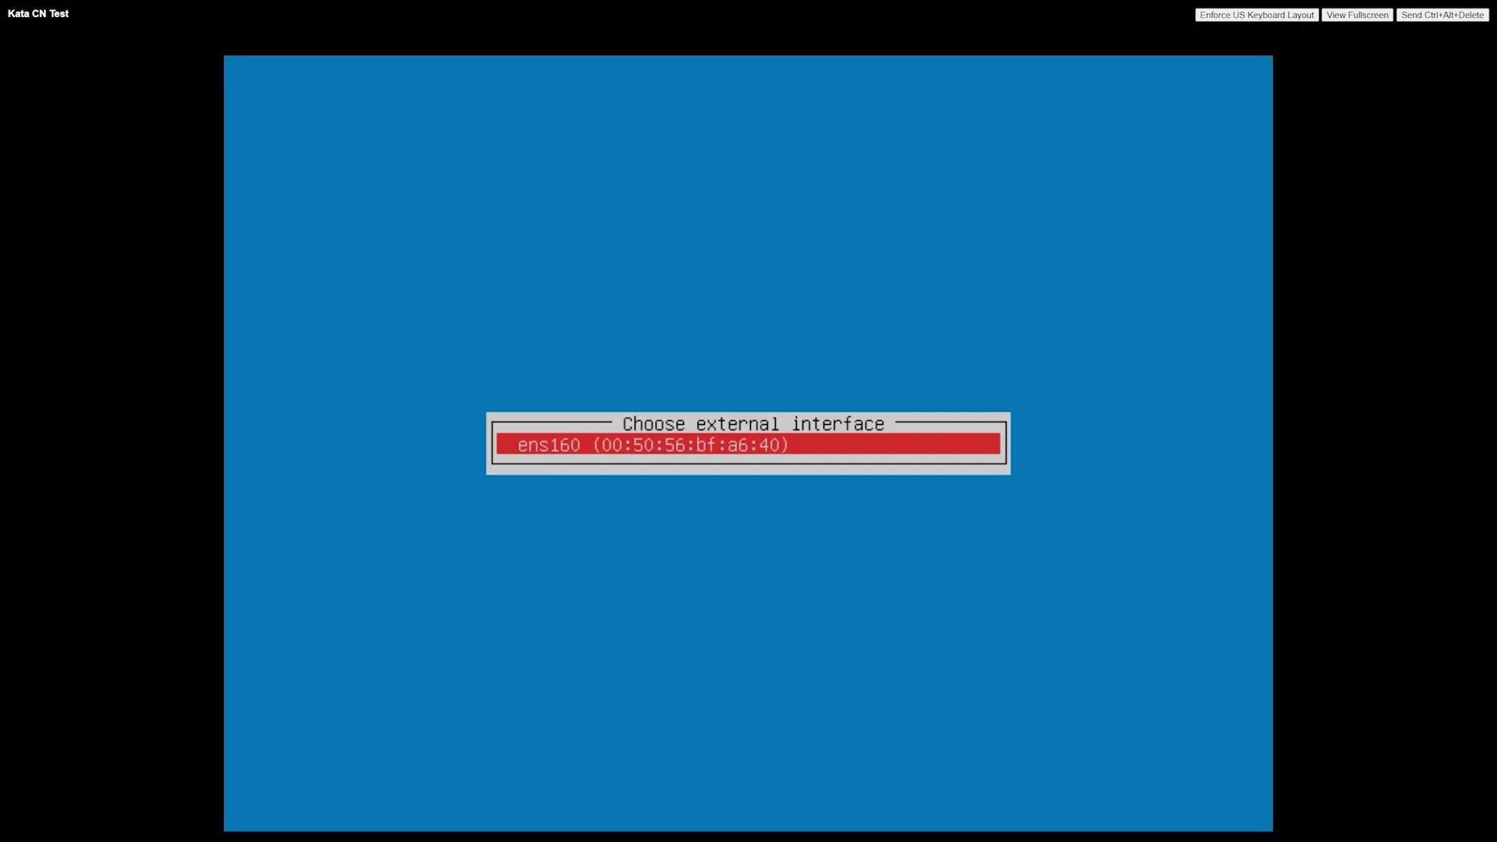
{"action": "key", "text": "Return"}
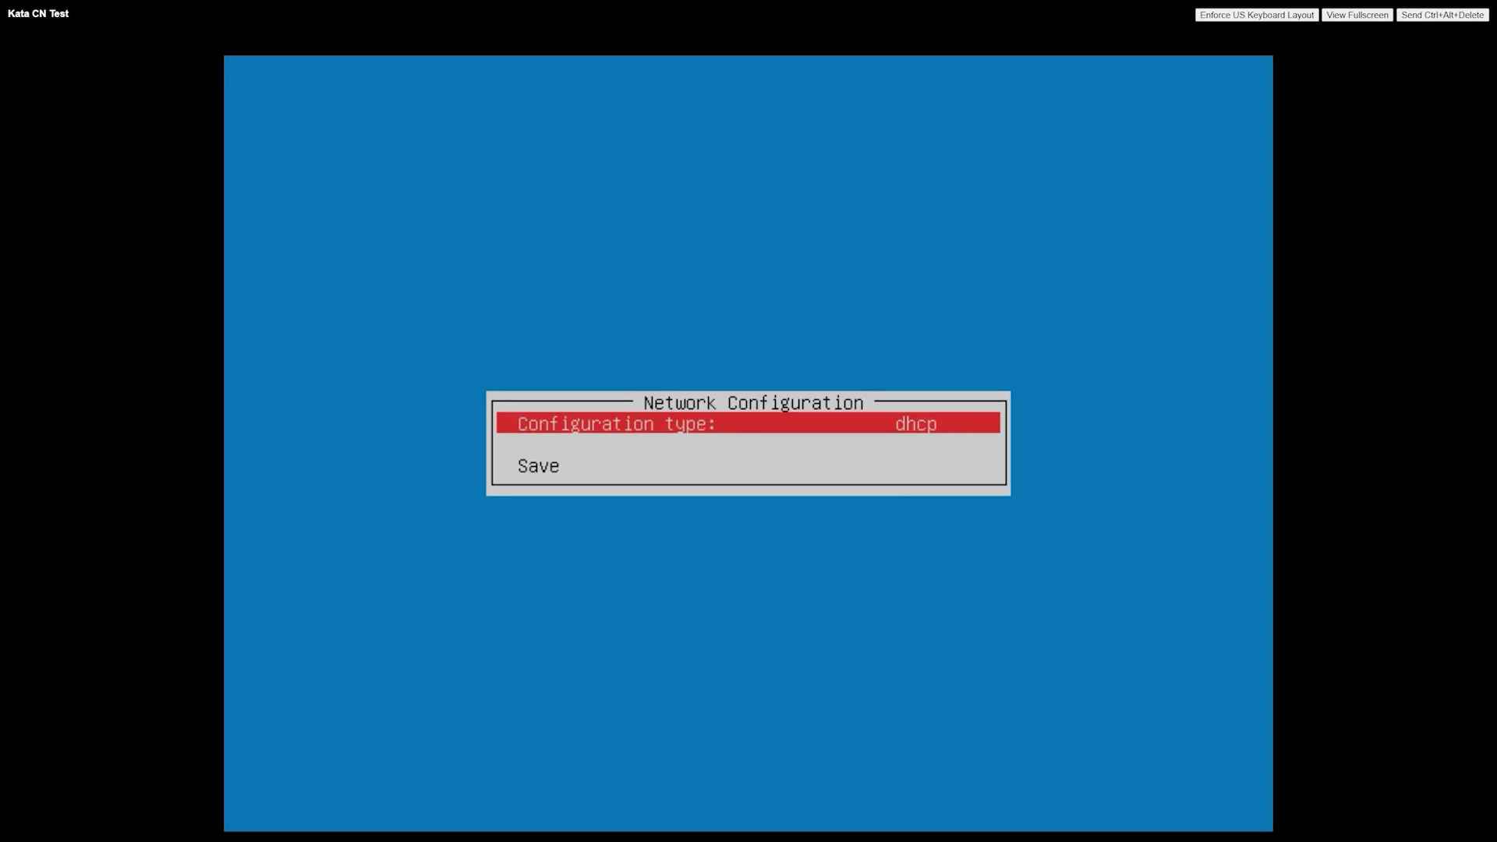
{"action": "key", "text": "Return"}
{"action": "left_click", "coordinate": [521, 450]}
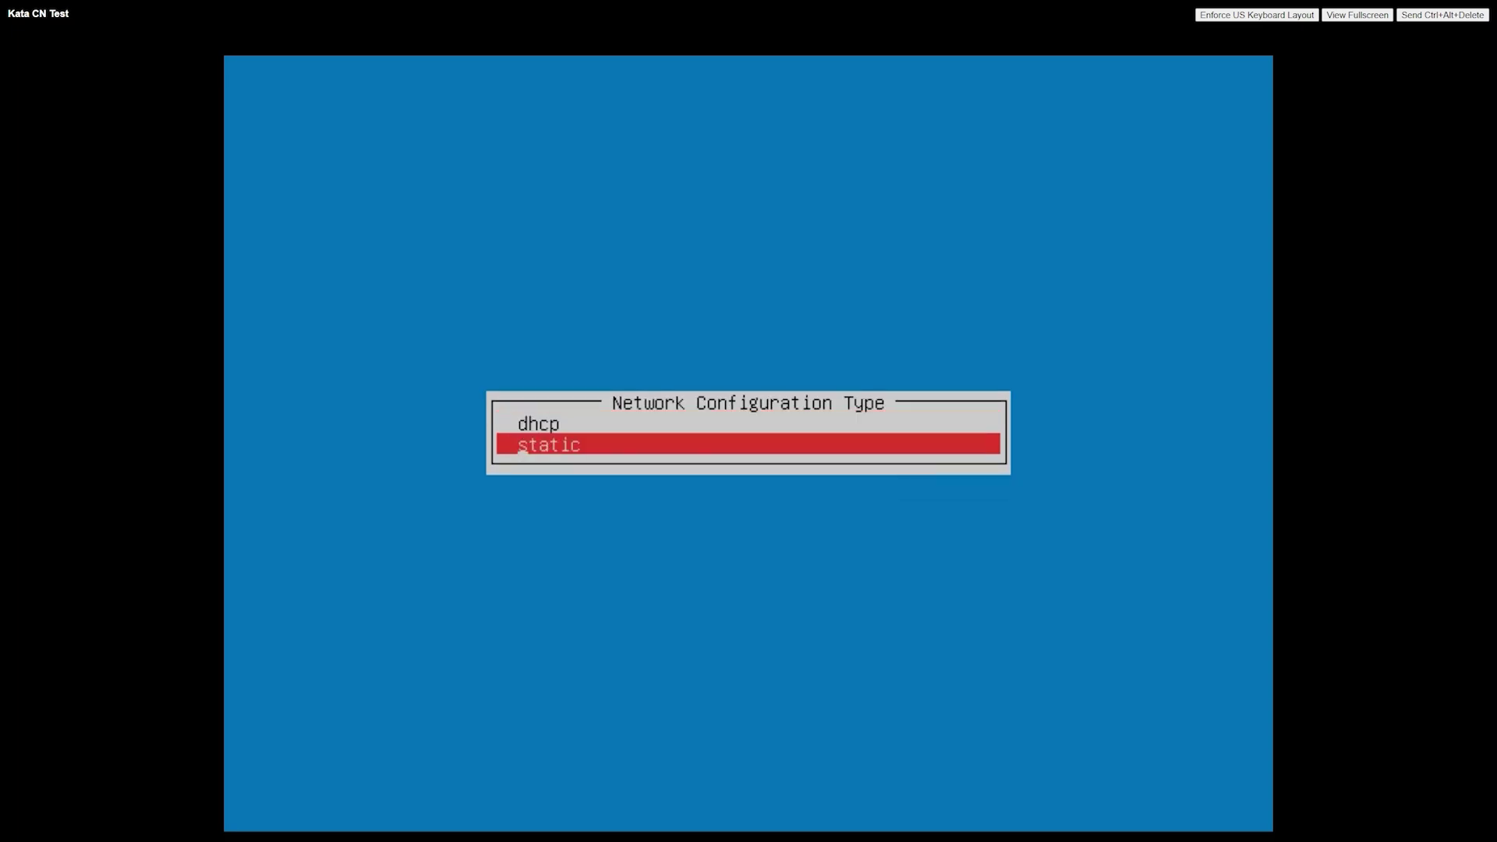
{"action": "key", "text": "Return"}
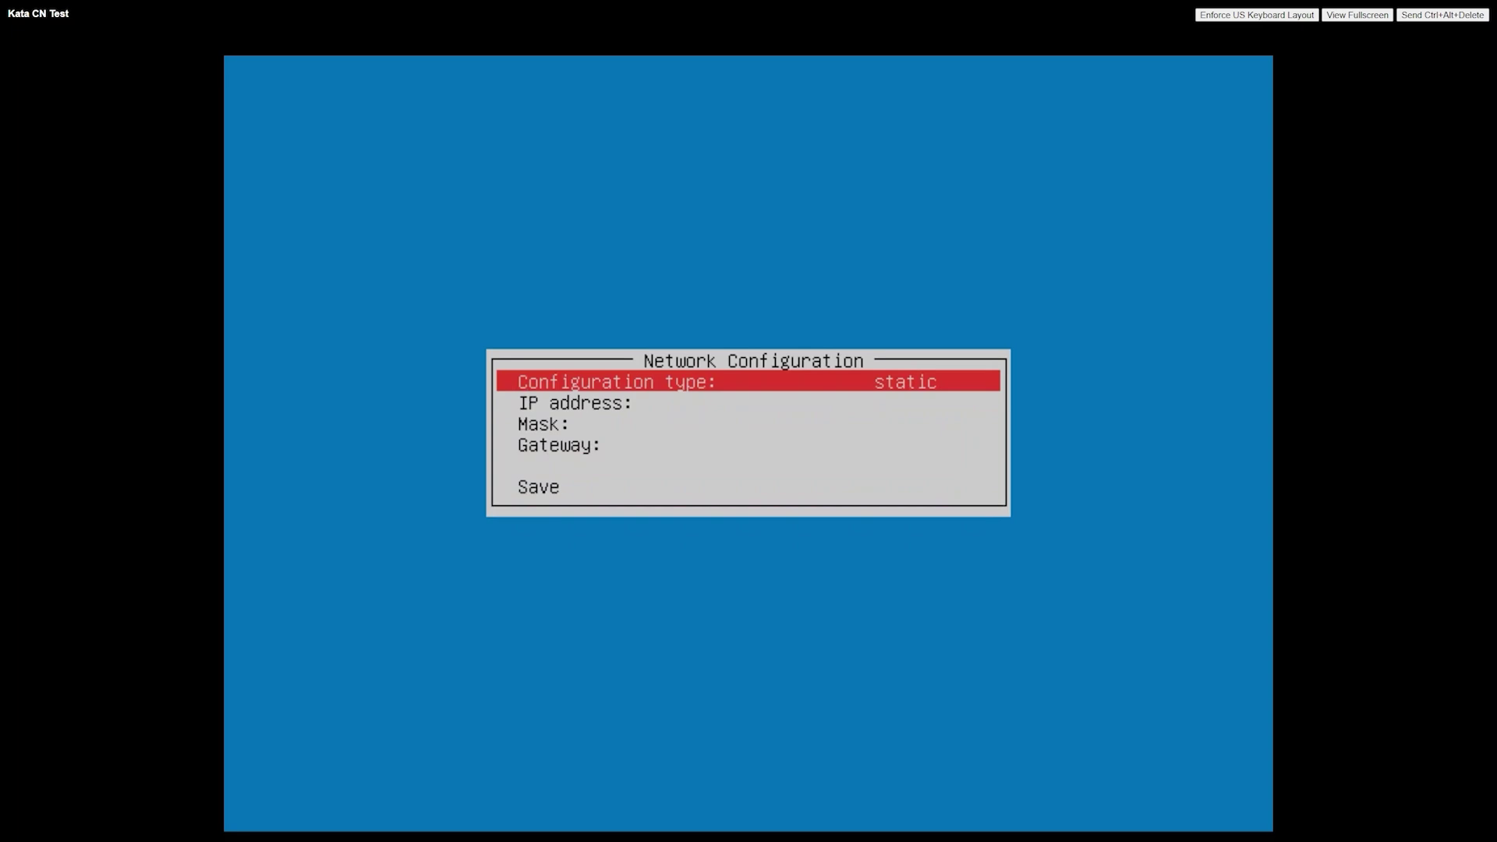
- Enter IP address 10.90.36.150 and netmask 255.255.252.0
{"action": "left_click", "coordinate": [522, 409]}
{"action": "key", "text": "Return"}
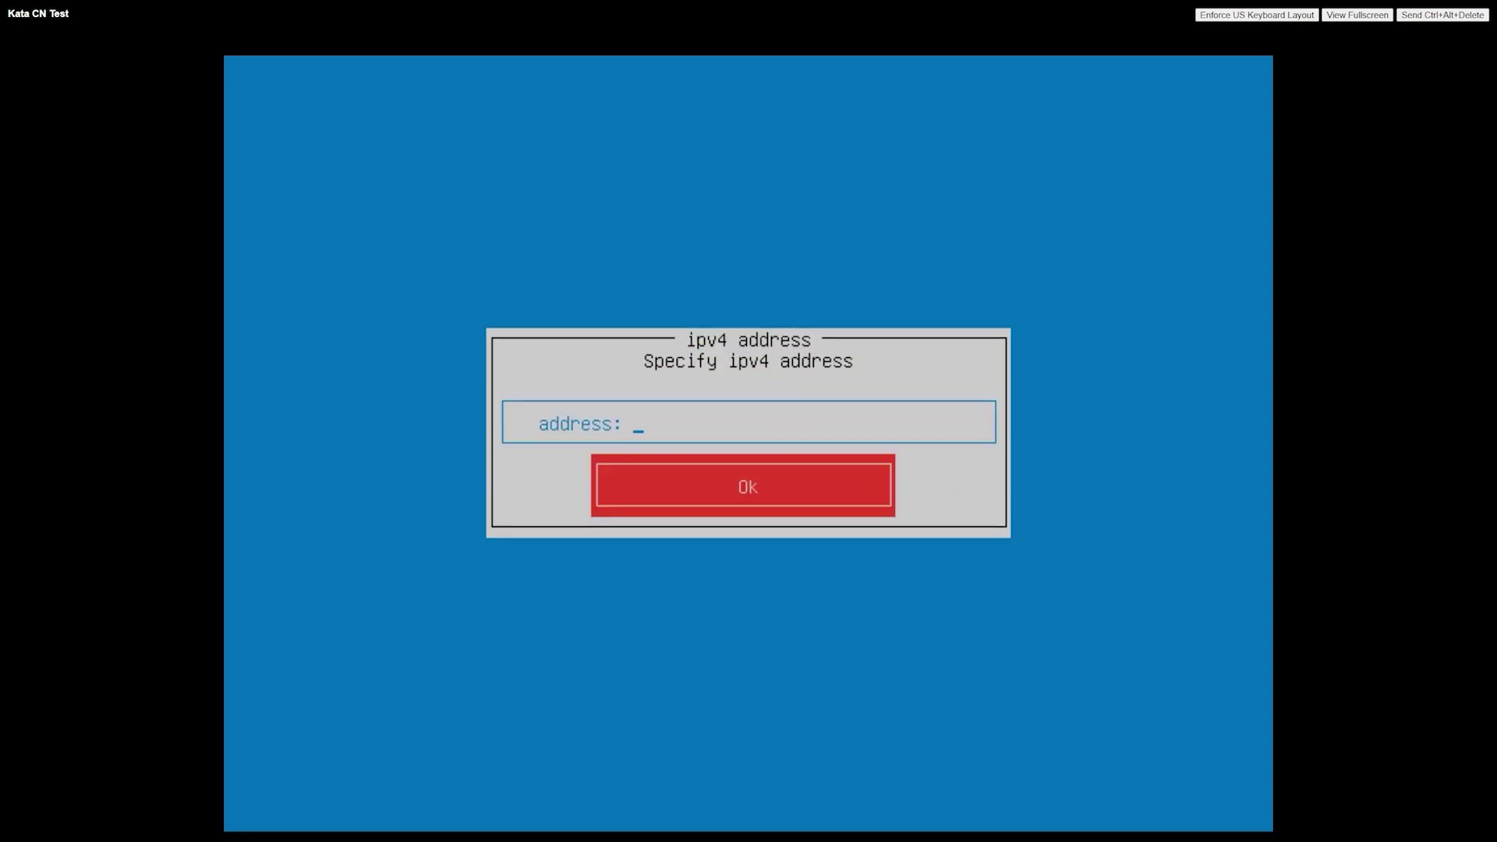
{"action": "type", "text": "10.90.36.150"}
{"action": "key", "text": "Return"}
{"action": "key", "text": "Down"}
{"action": "key", "text": "Down"}
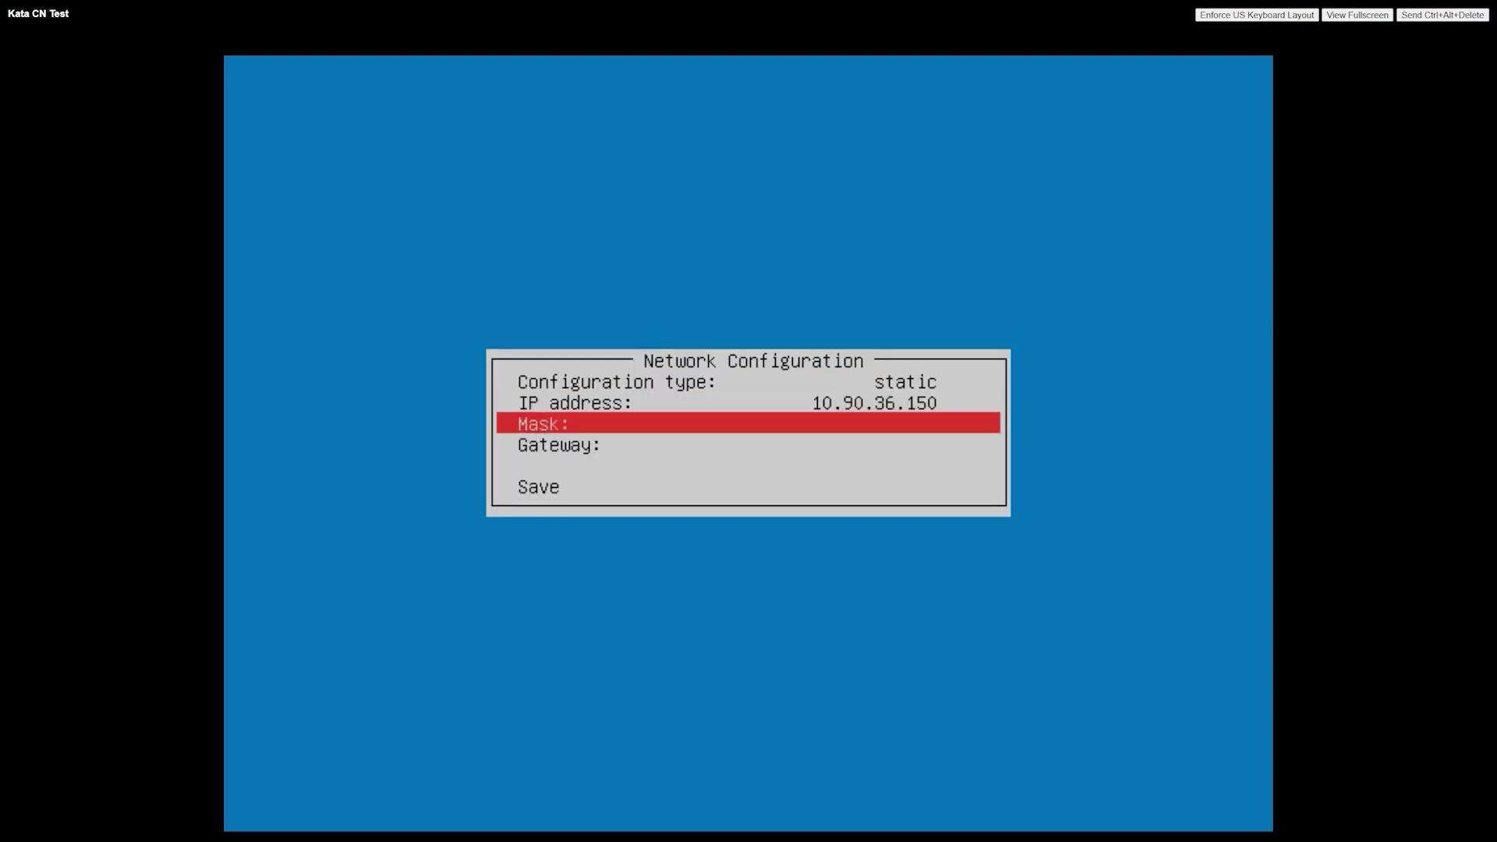
{"action": "key", "text": "Return"}
{"action": "type", "text": "2"}
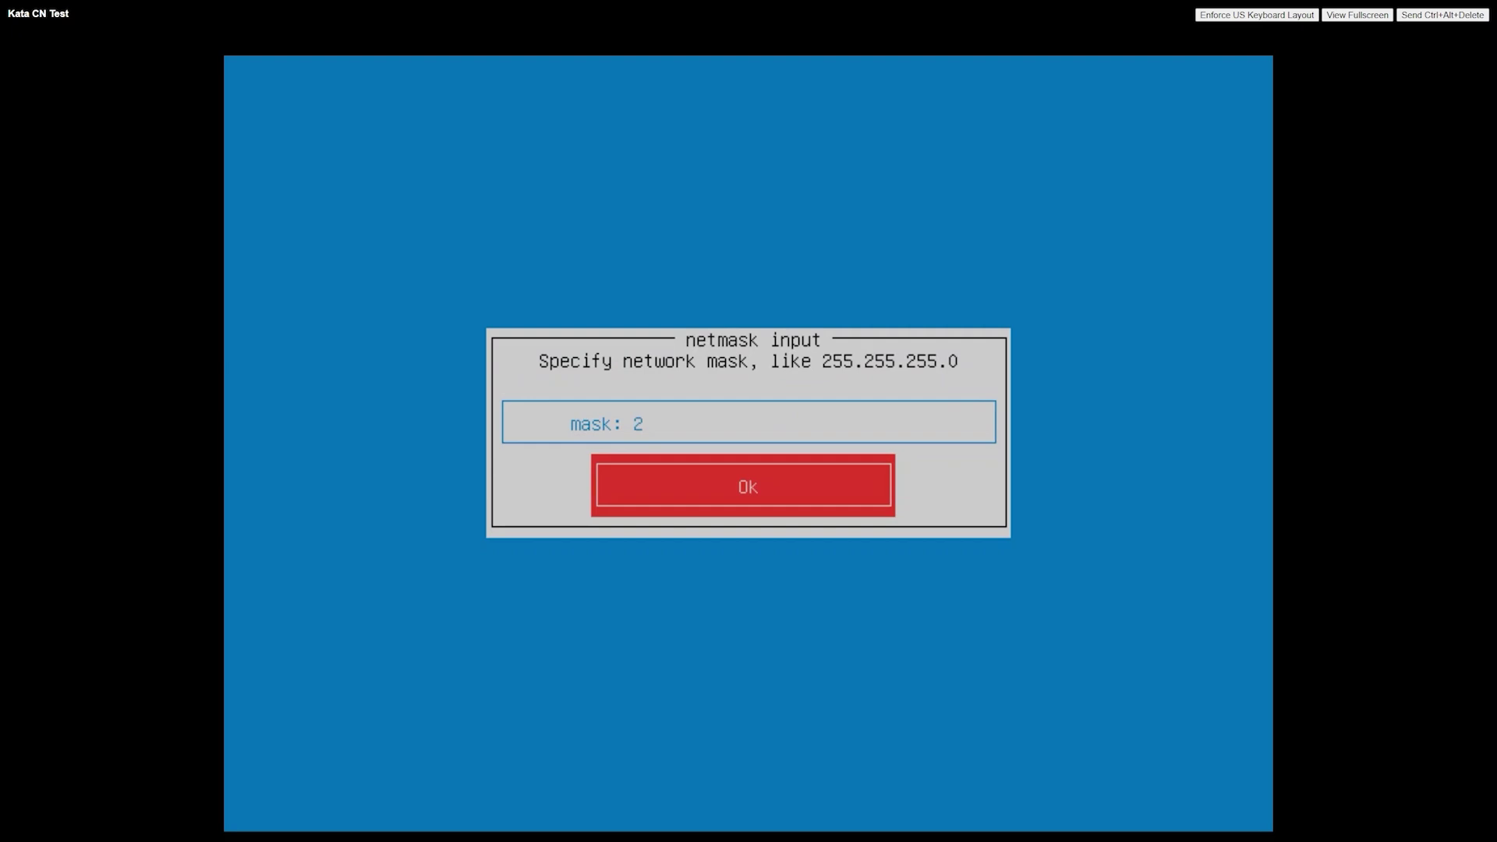
{"action": "type", "text": "55.255.252.0"}
{"action": "key", "text": "Return"}
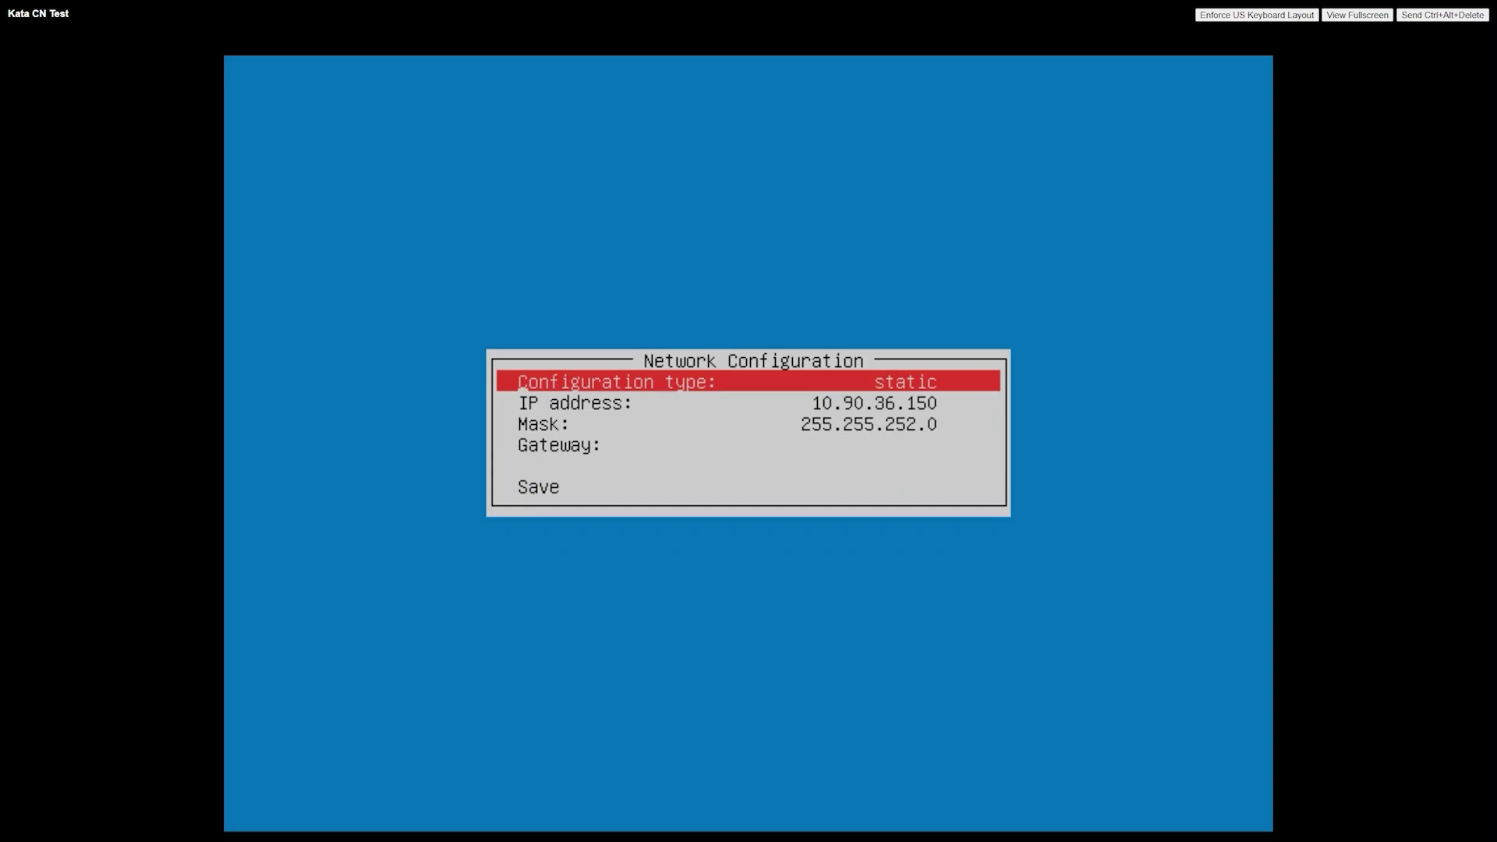
- Set gateway 10.90.36.1 and save the network configuration
{"action": "key", "text": "Down"}
{"action": "key", "text": "Down"}
{"action": "key", "text": "Down"}
{"action": "key", "text": "Return"}
{"action": "type", "text": "10.90.36.1"}
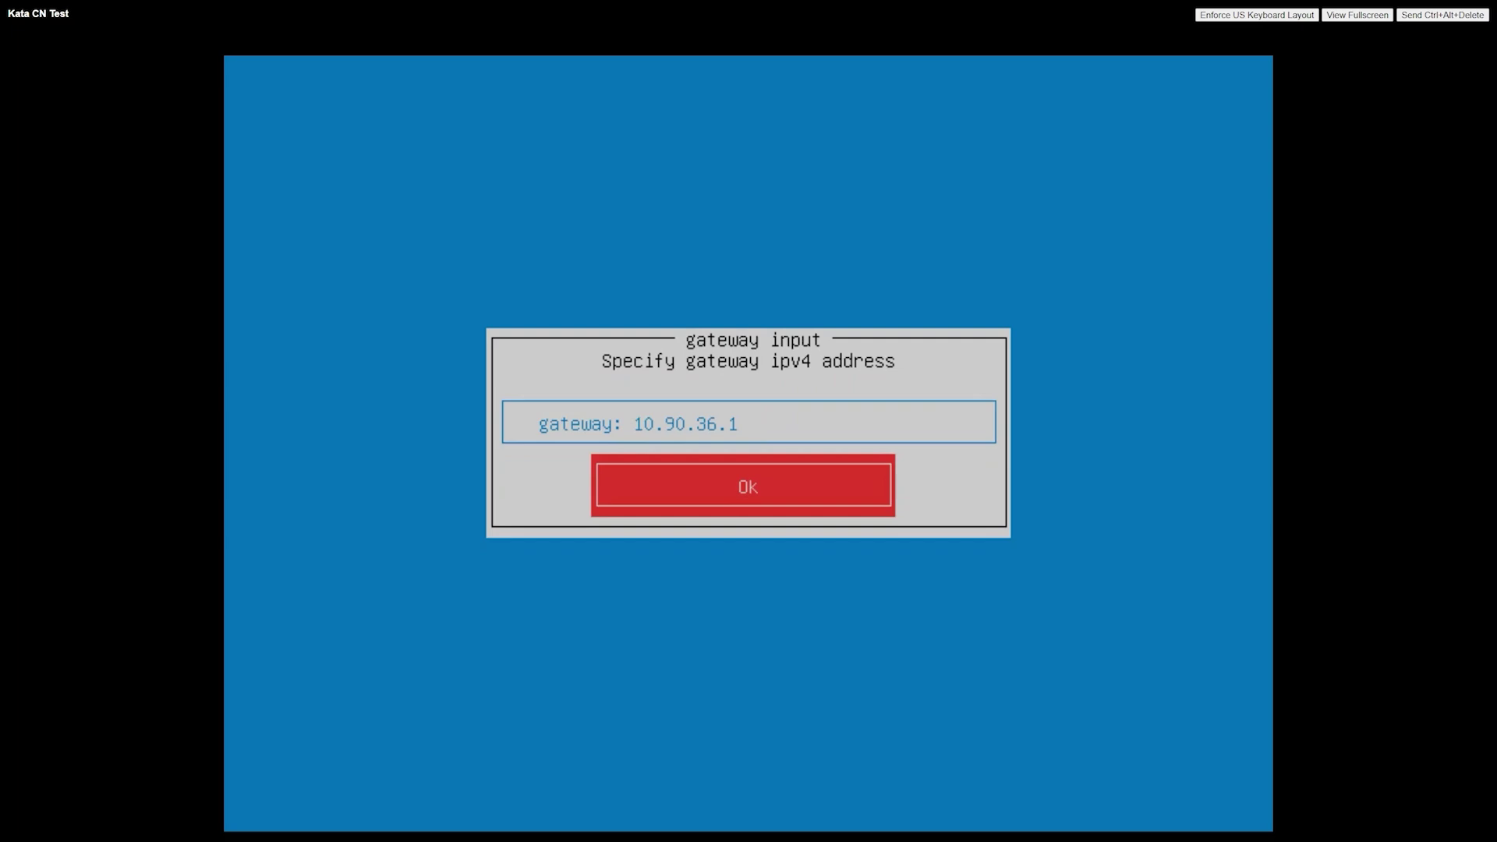
{"action": "key", "text": "Return"}
{"action": "key", "text": "Down"}
{"action": "key", "text": "Down"}
{"action": "key", "text": "Down"}
{"action": "key", "text": "Down"}
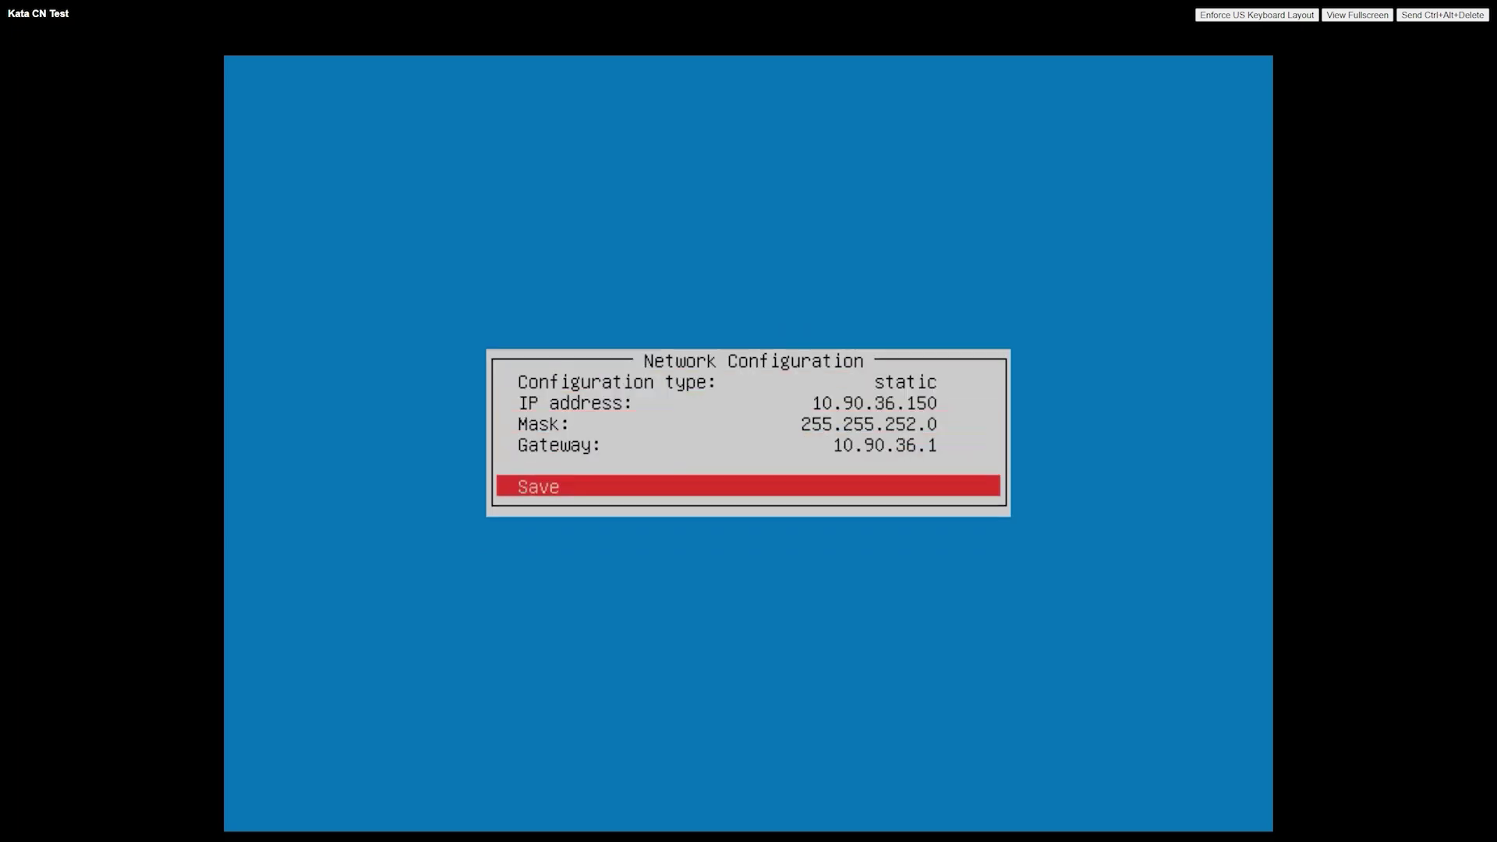
{"action": "key", "text": "Return"}
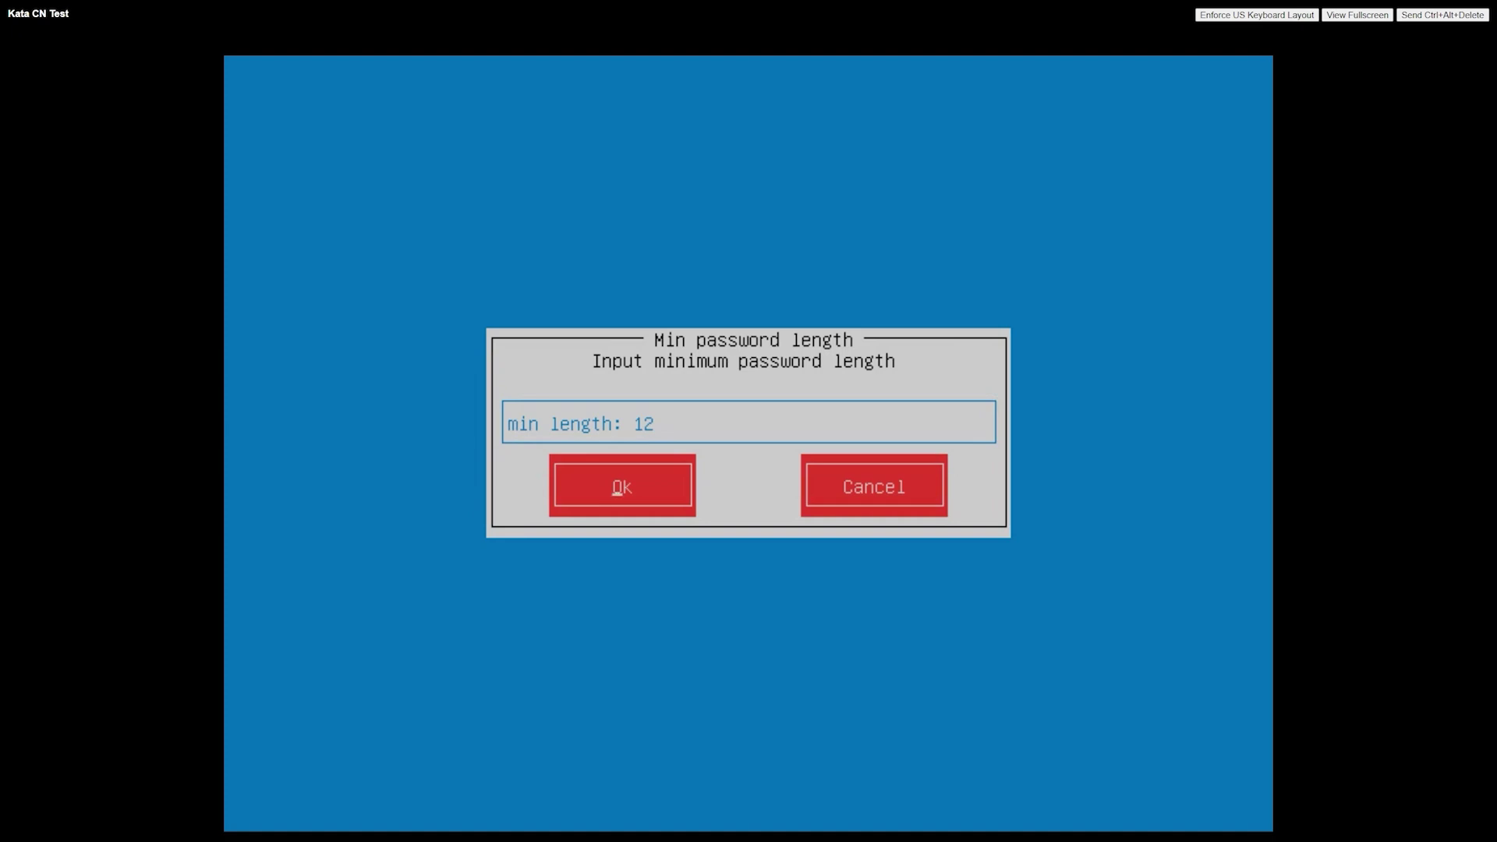
- Keep the 12-character minimum length and set and confirm the new admin password
{"action": "key", "text": "Return"}
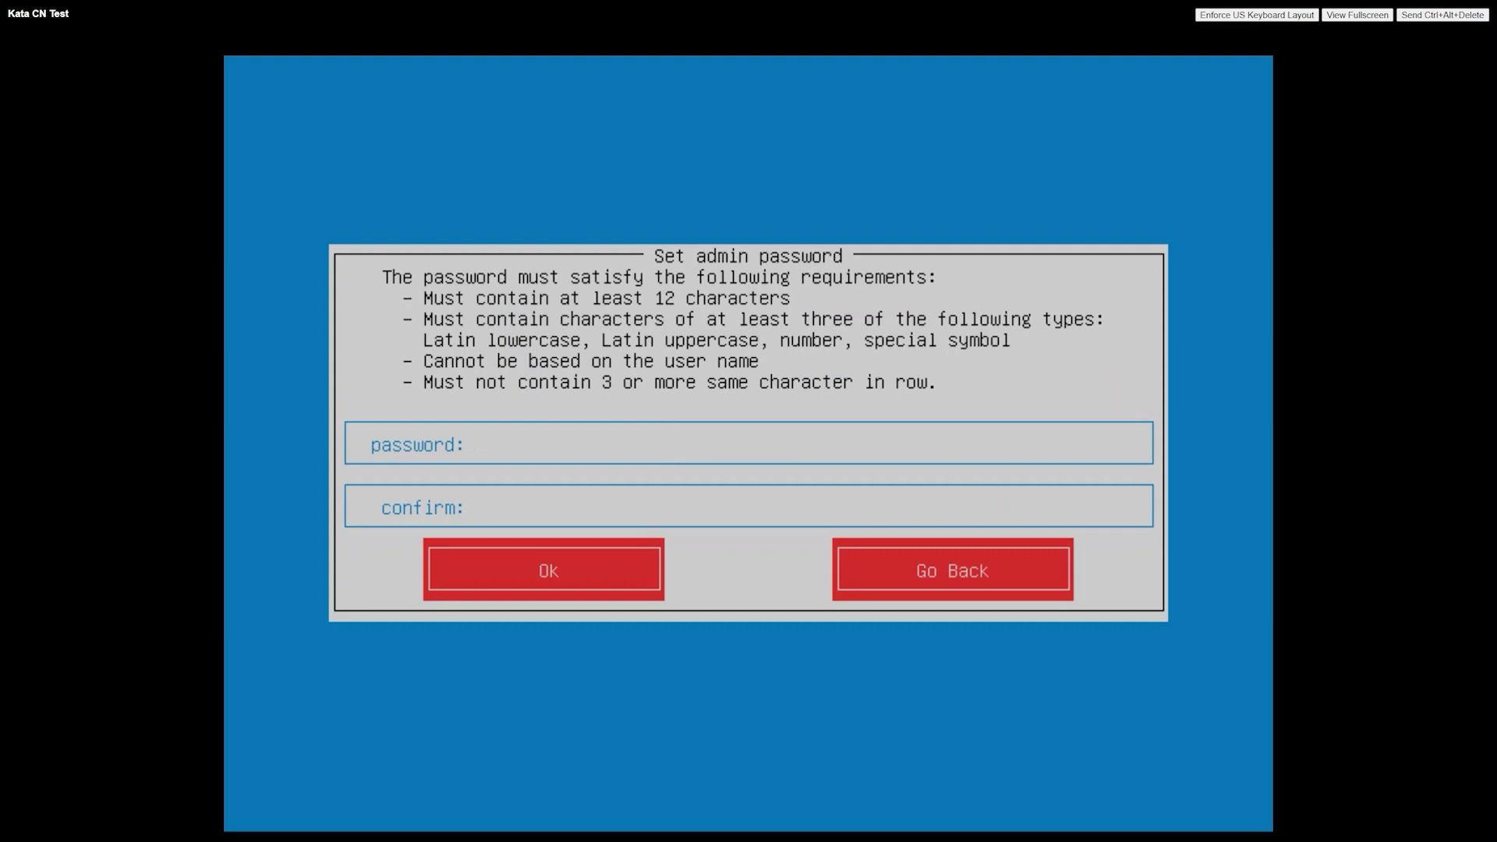
{"action": "type", "text": "***********************"}
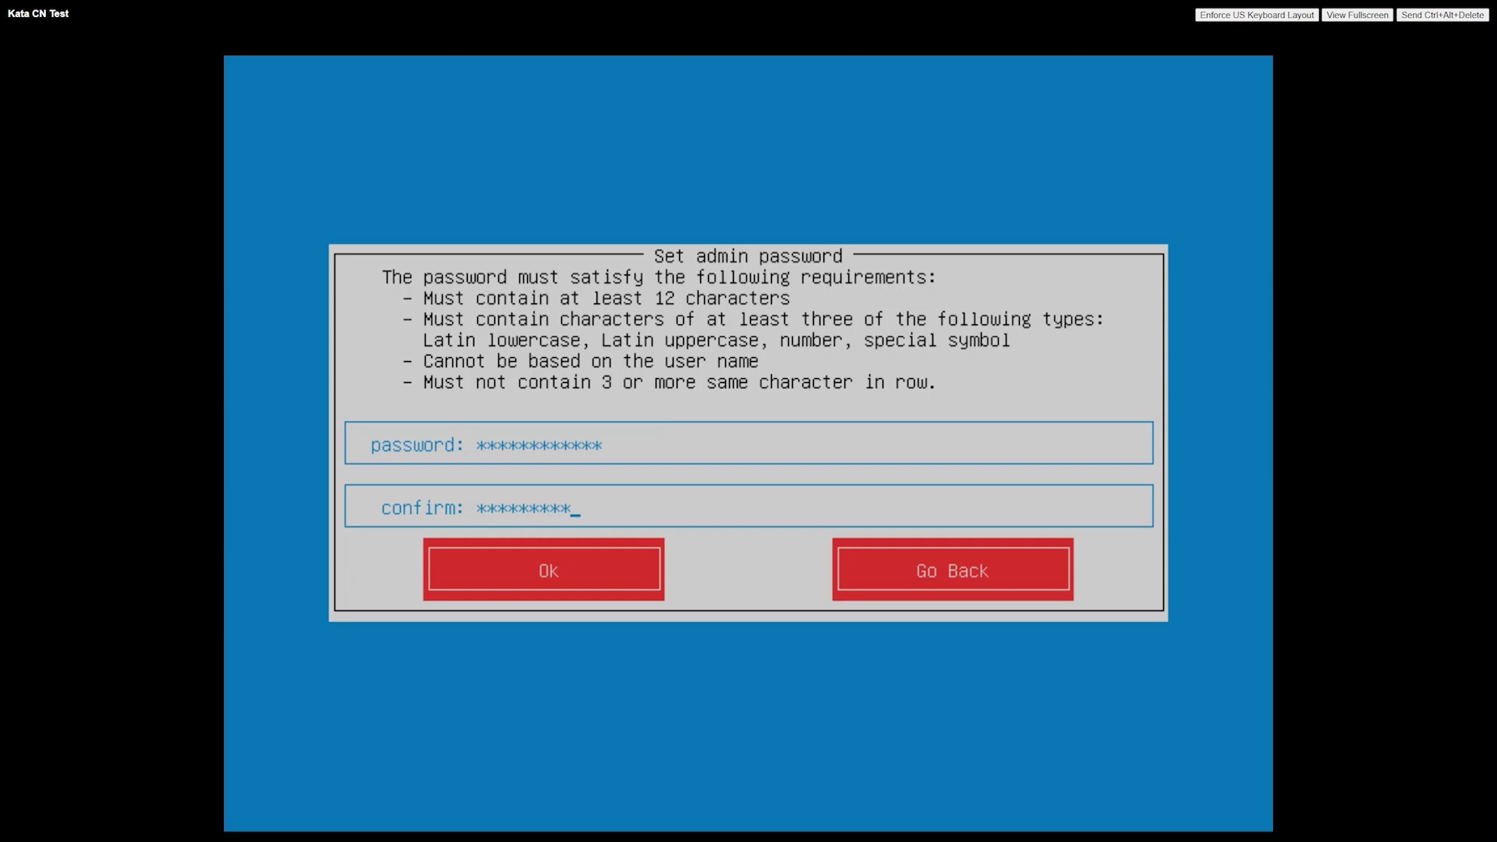
{"action": "type", "text": "*"}
{"action": "key", "text": "Tab"}
{"action": "key", "text": "Return"}
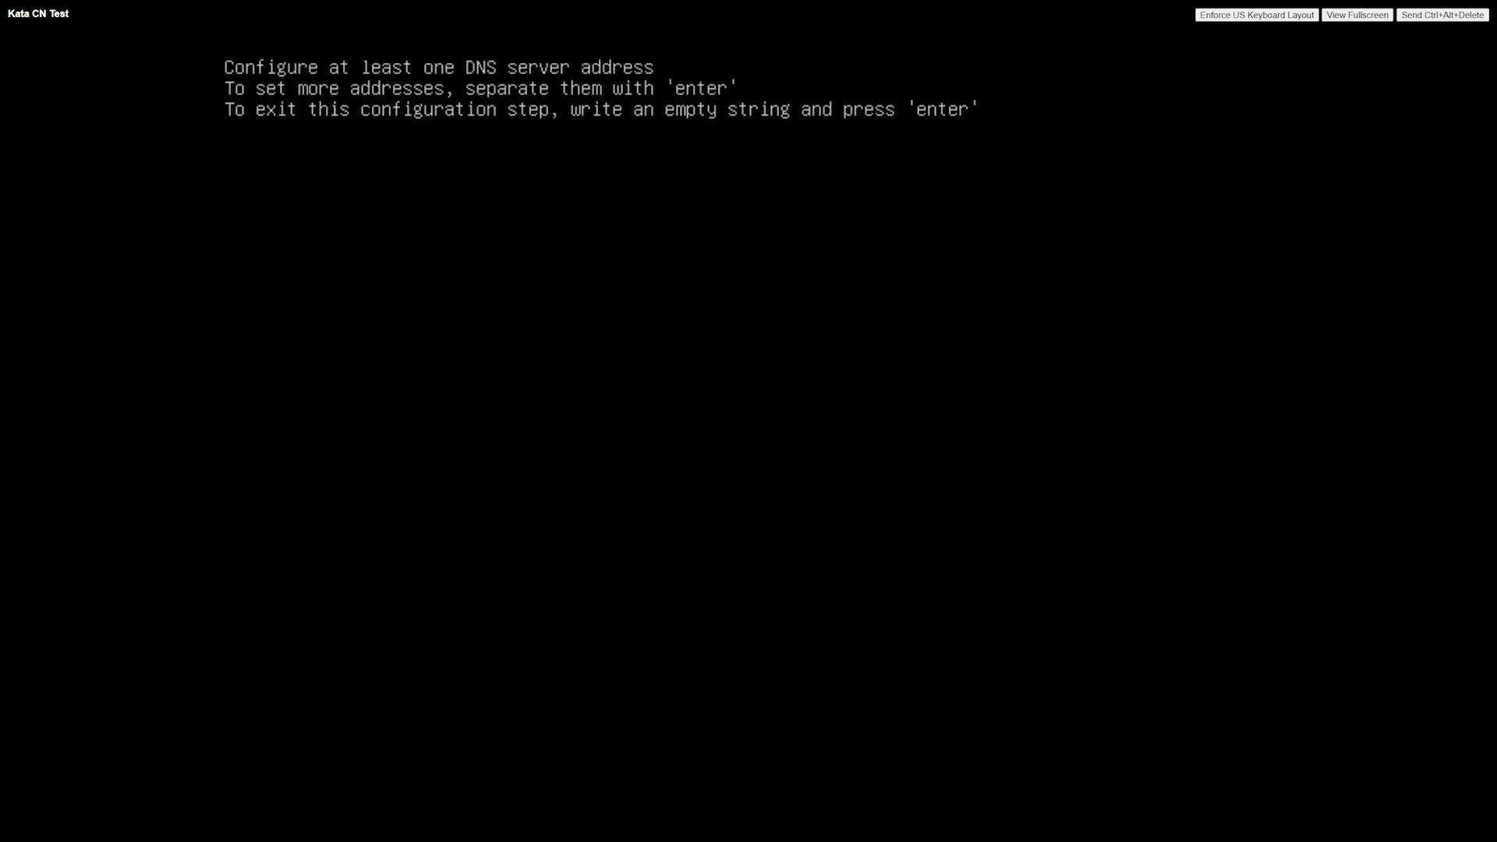
- Use 10.90.36.2 as the DNS and NTP server and enable network traffic capturing
{"action": "type", "text": "10.90.36.2"}
{"action": "key", "text": "Return"}
{"action": "key", "text": "Return"}
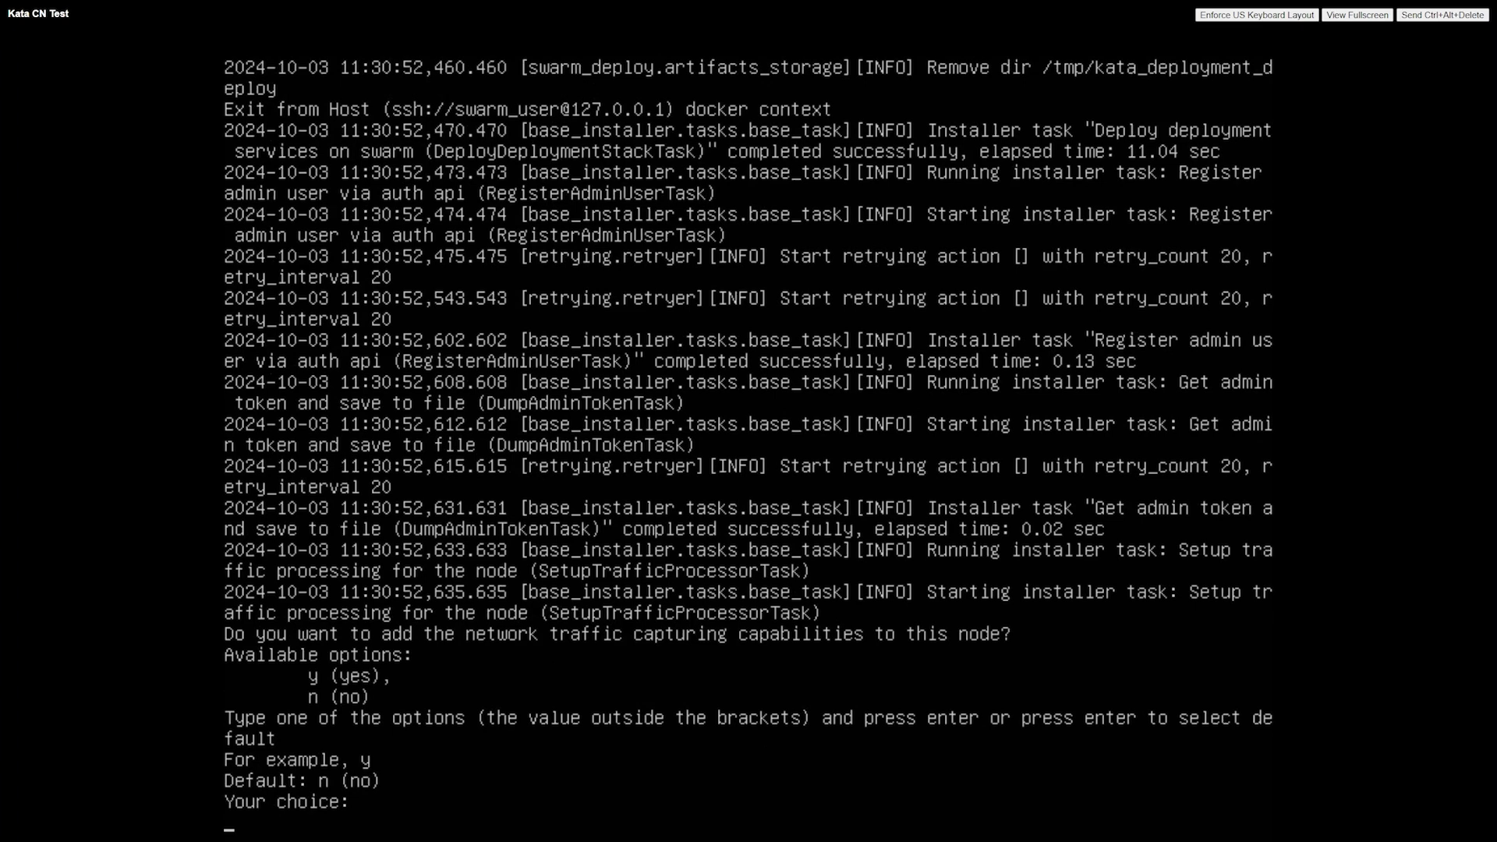
{"action": "type", "text": "y"}
{"action": "key", "text": "Return"}
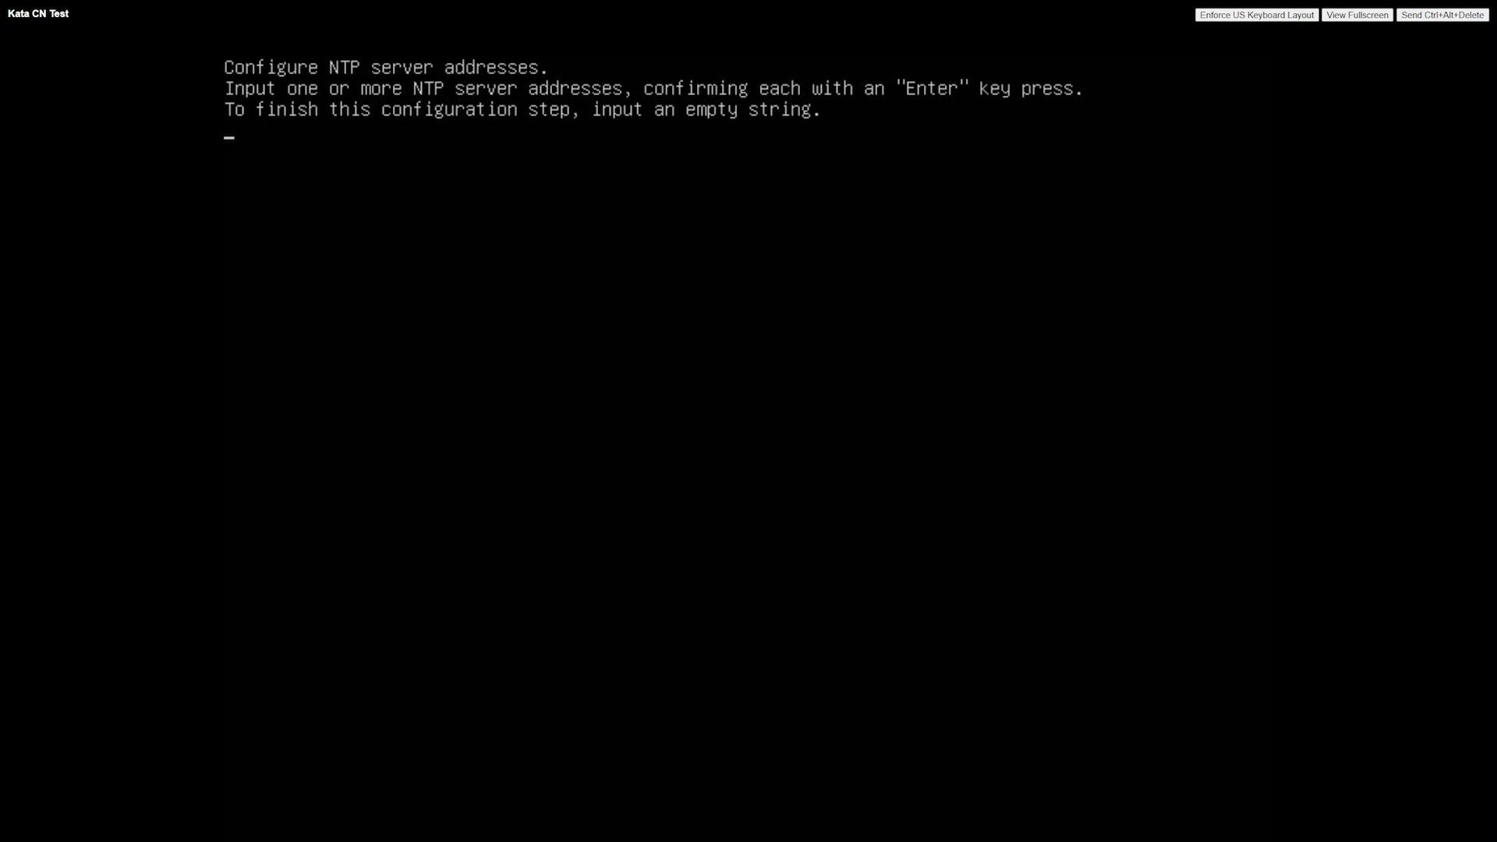
{"action": "type", "text": "10.90.36.2"}
{"action": "key", "text": "Return"}
{"action": "key", "text": "Return"}
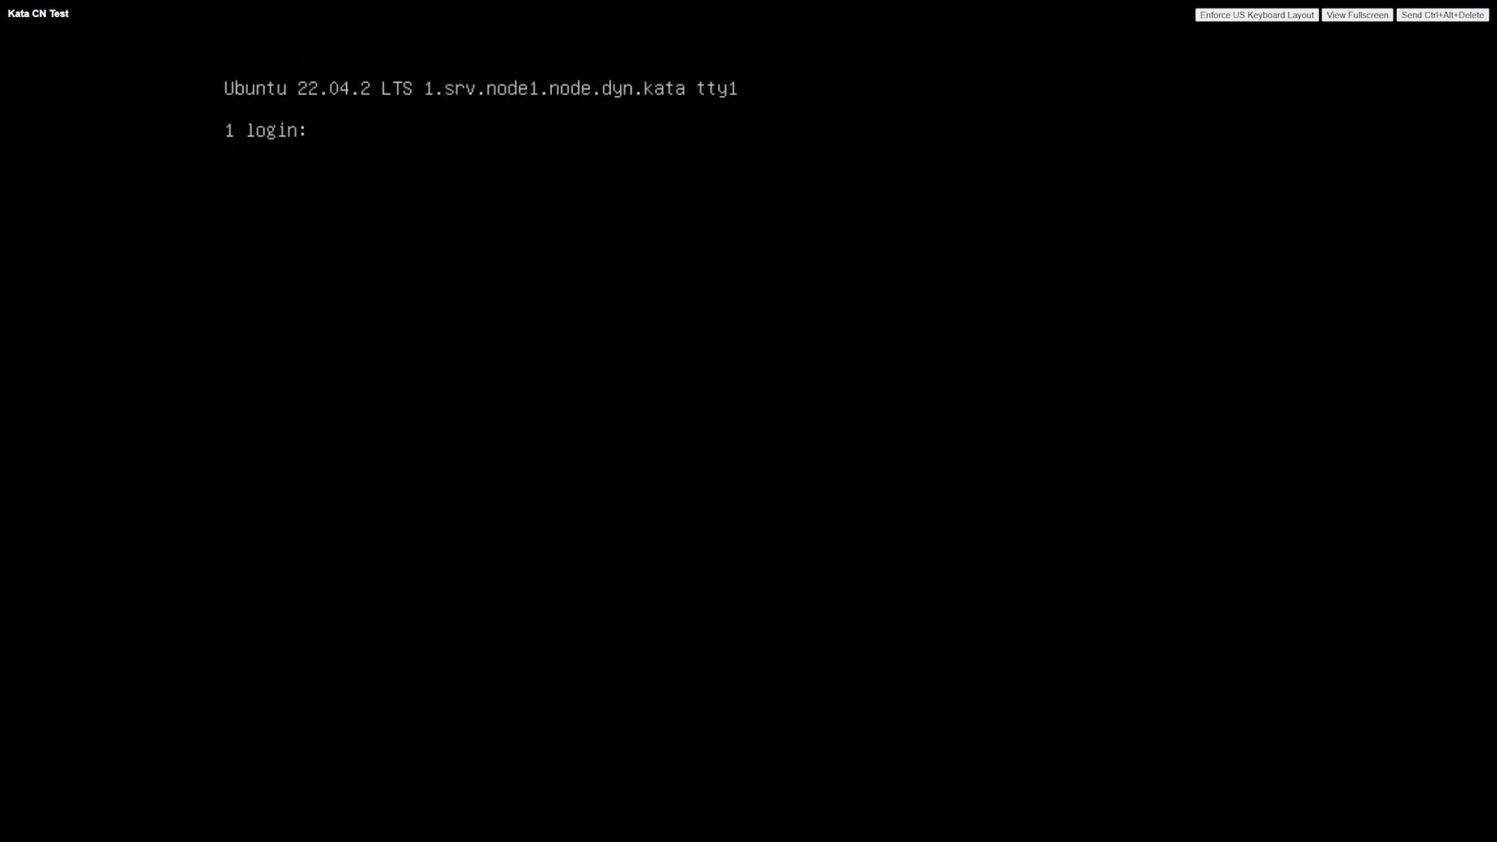
- Log in to the console as admin with the admin password
{"action": "type", "text": "admin"}
{"action": "key", "text": "Return"}
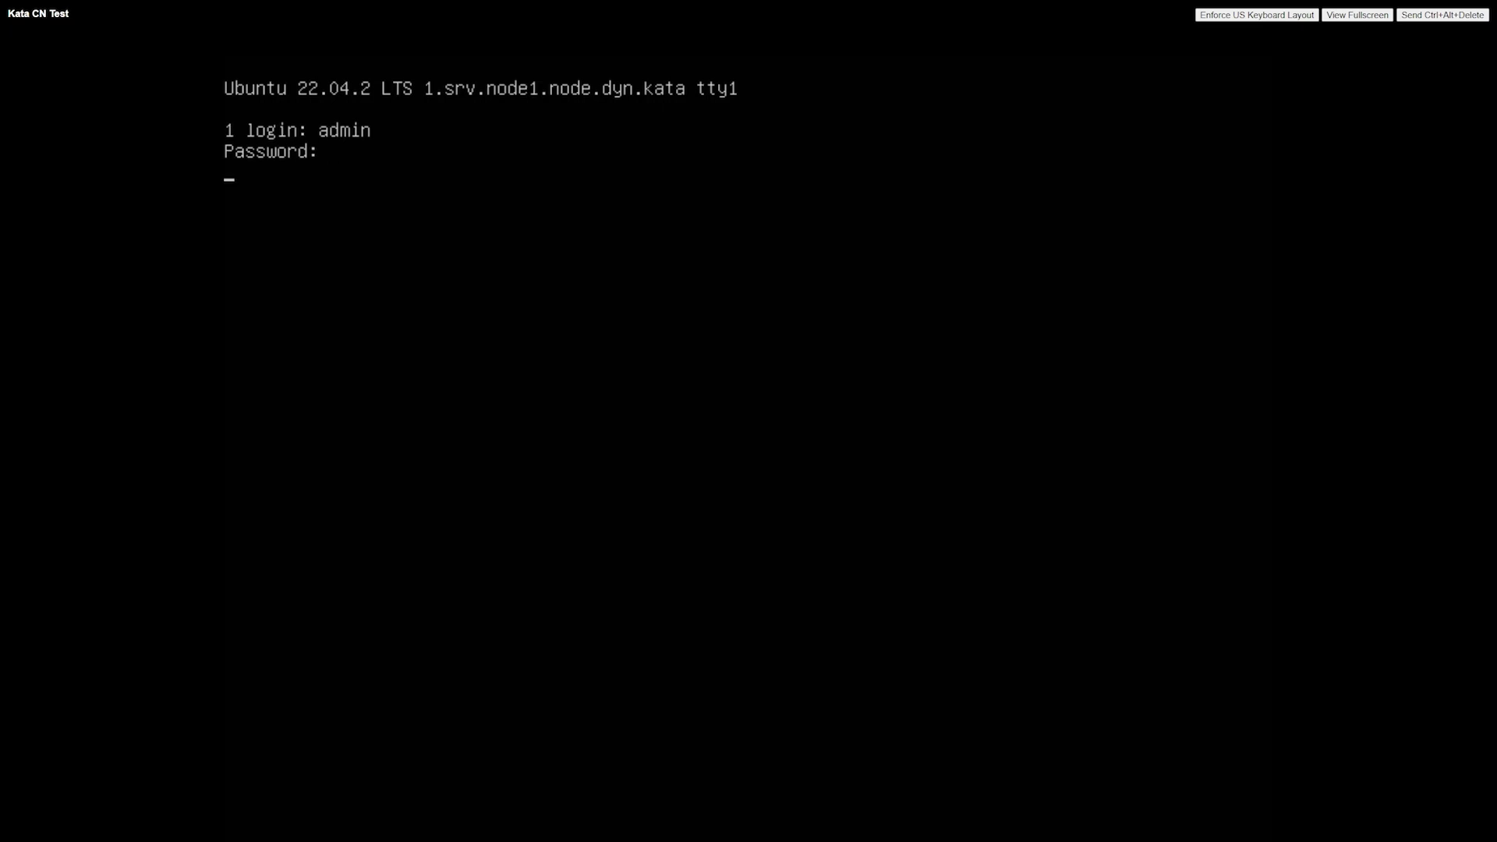
{"action": "key", "text": "Return"}
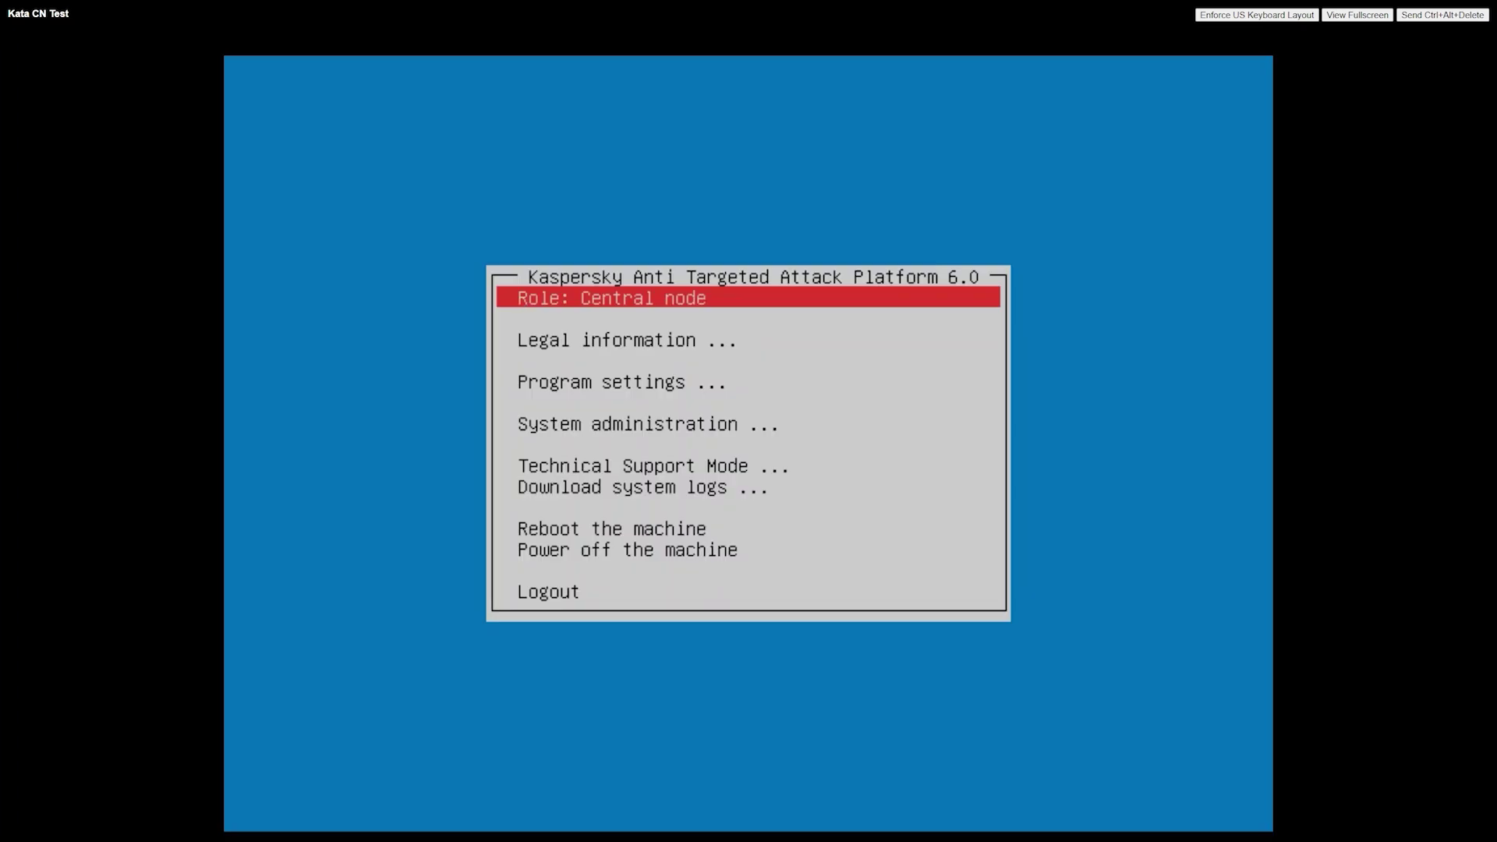
- Browse down through the Kaspersky Anti Targeted Attack Platform 6.0 main menu options
{"action": "key", "text": "Down"}
{"action": "key", "text": "Down"}
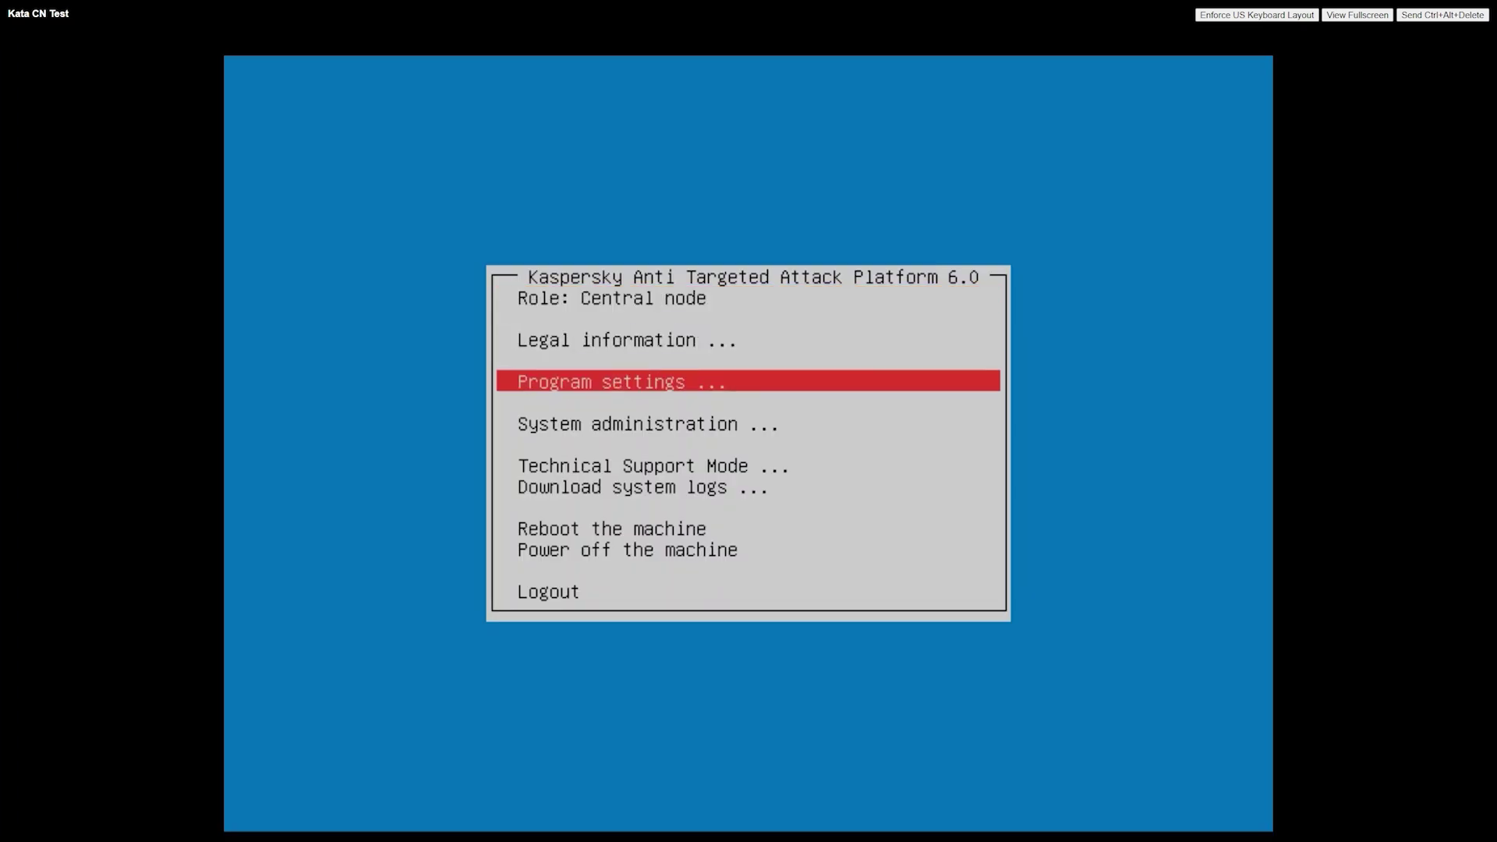
{"action": "key", "text": "Down"}
{"action": "key", "text": "Down"}
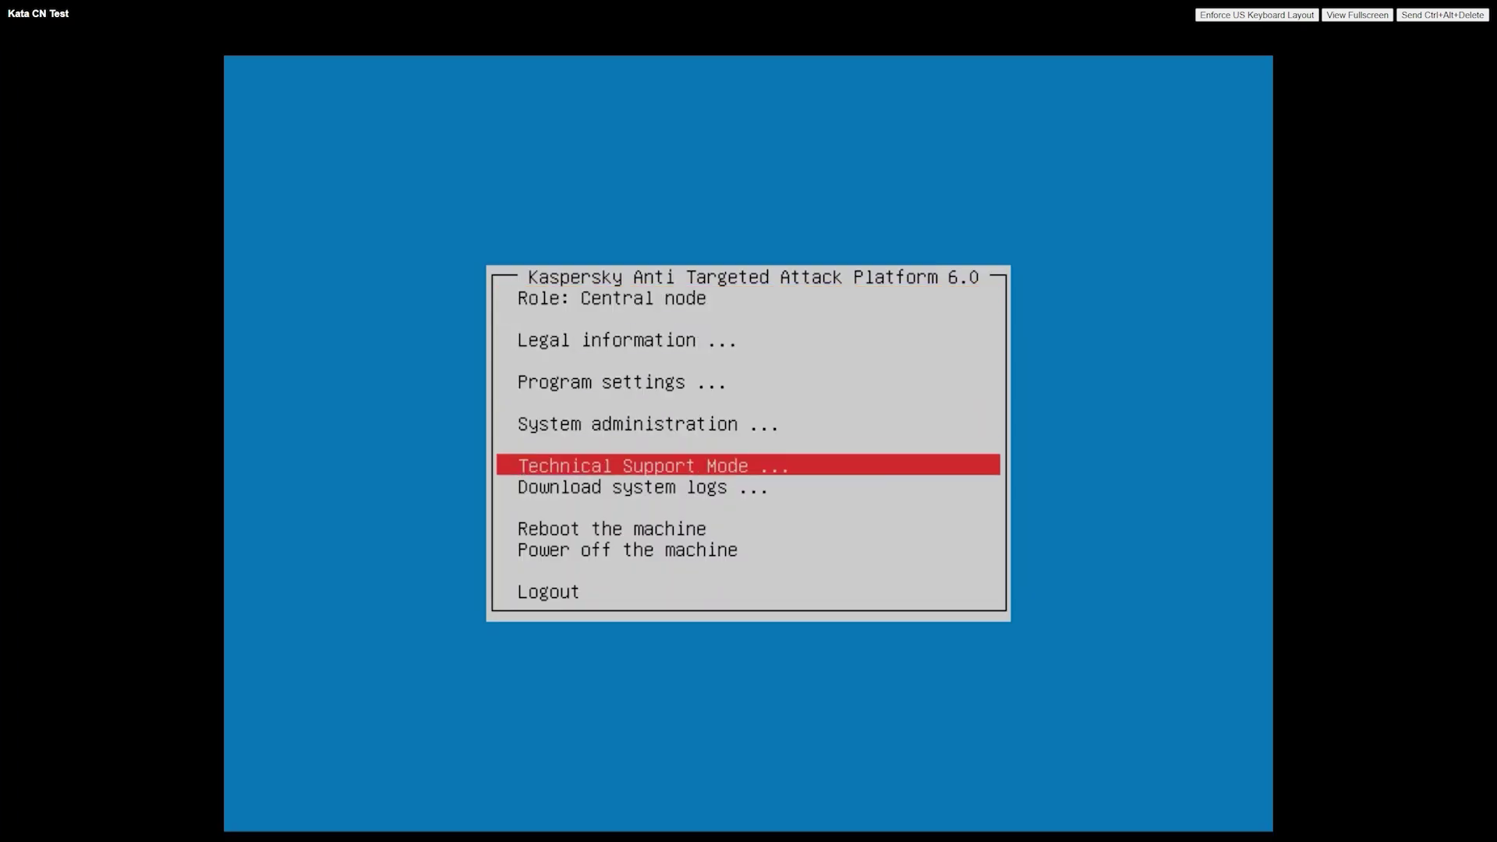
{"action": "key", "text": "Down"}
{"action": "key", "text": "Down"}
{"action": "key", "text": "Down"}
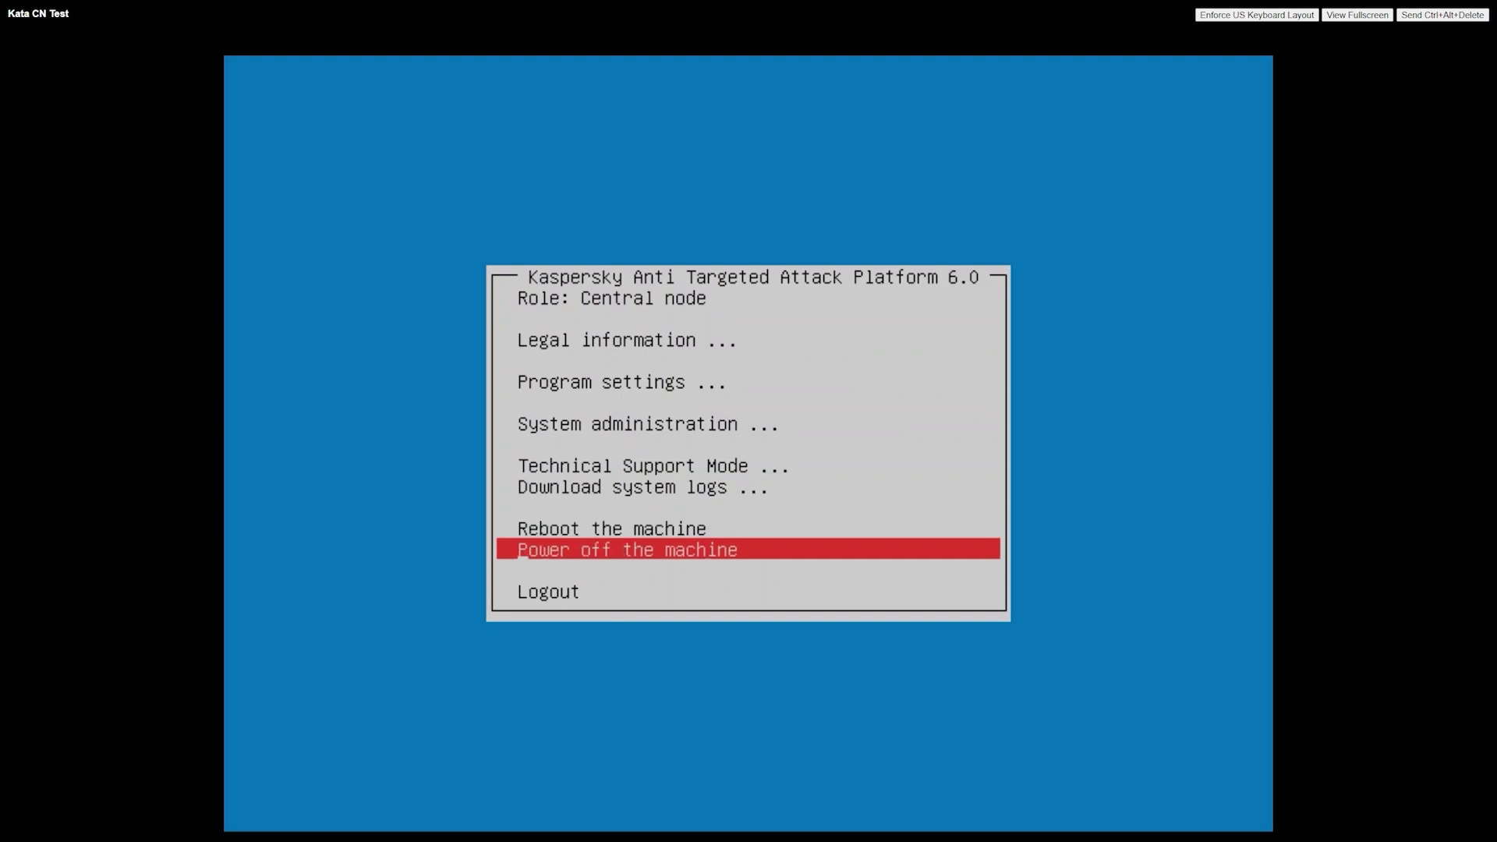
{"action": "key", "text": "Down"}
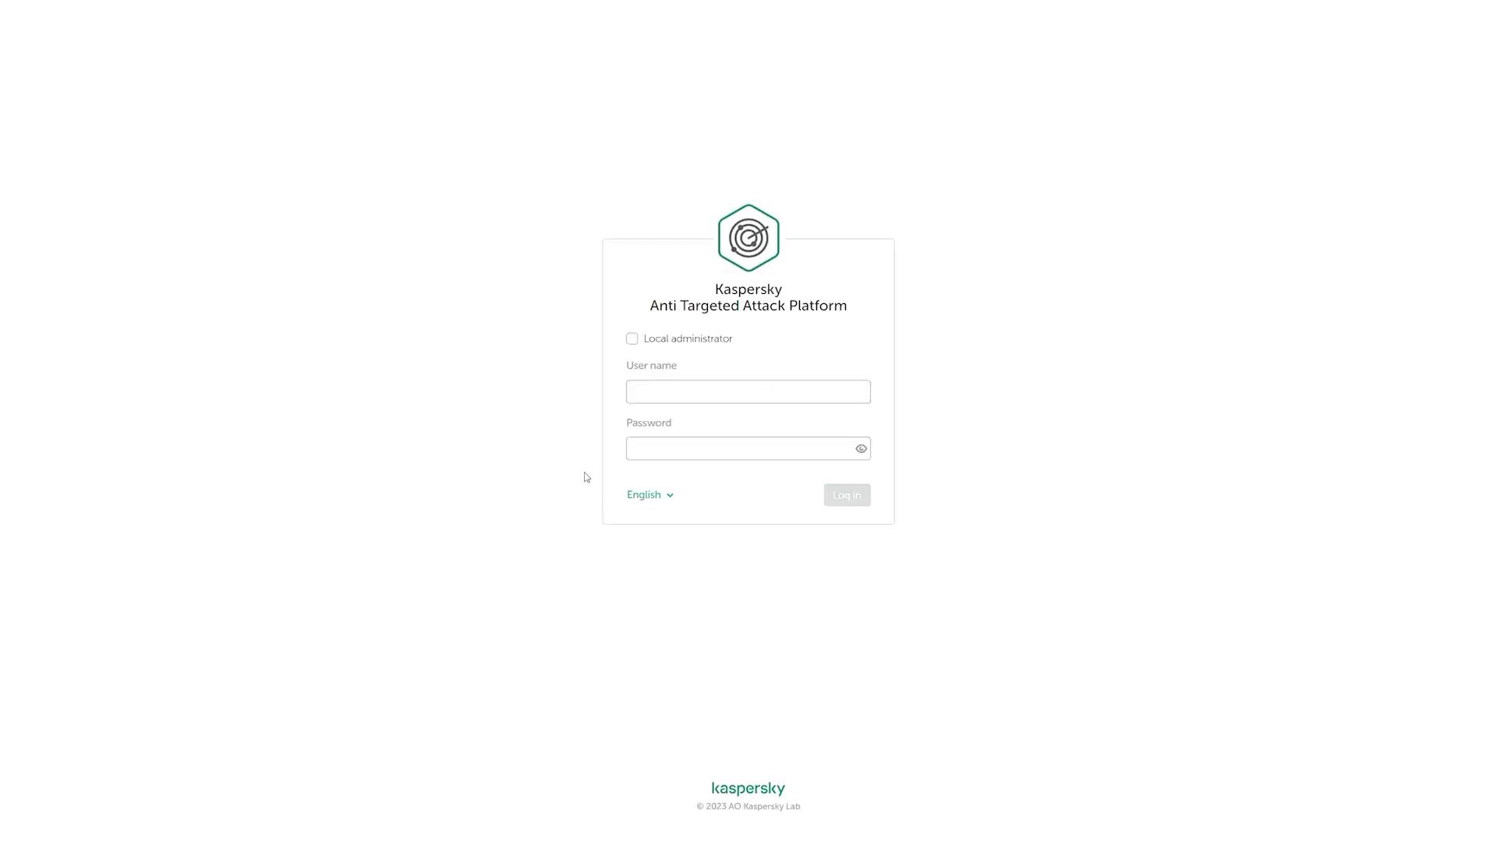
- Sign in to the web interface as local administrator admin with its password
{"action": "left_click", "coordinate": [665, 341]}
{"action": "left_click", "coordinate": [667, 396]}
{"action": "type", "text": "admin"}
{"action": "key", "text": "Tab"}
{"action": "type", "text": "••••••••••"}
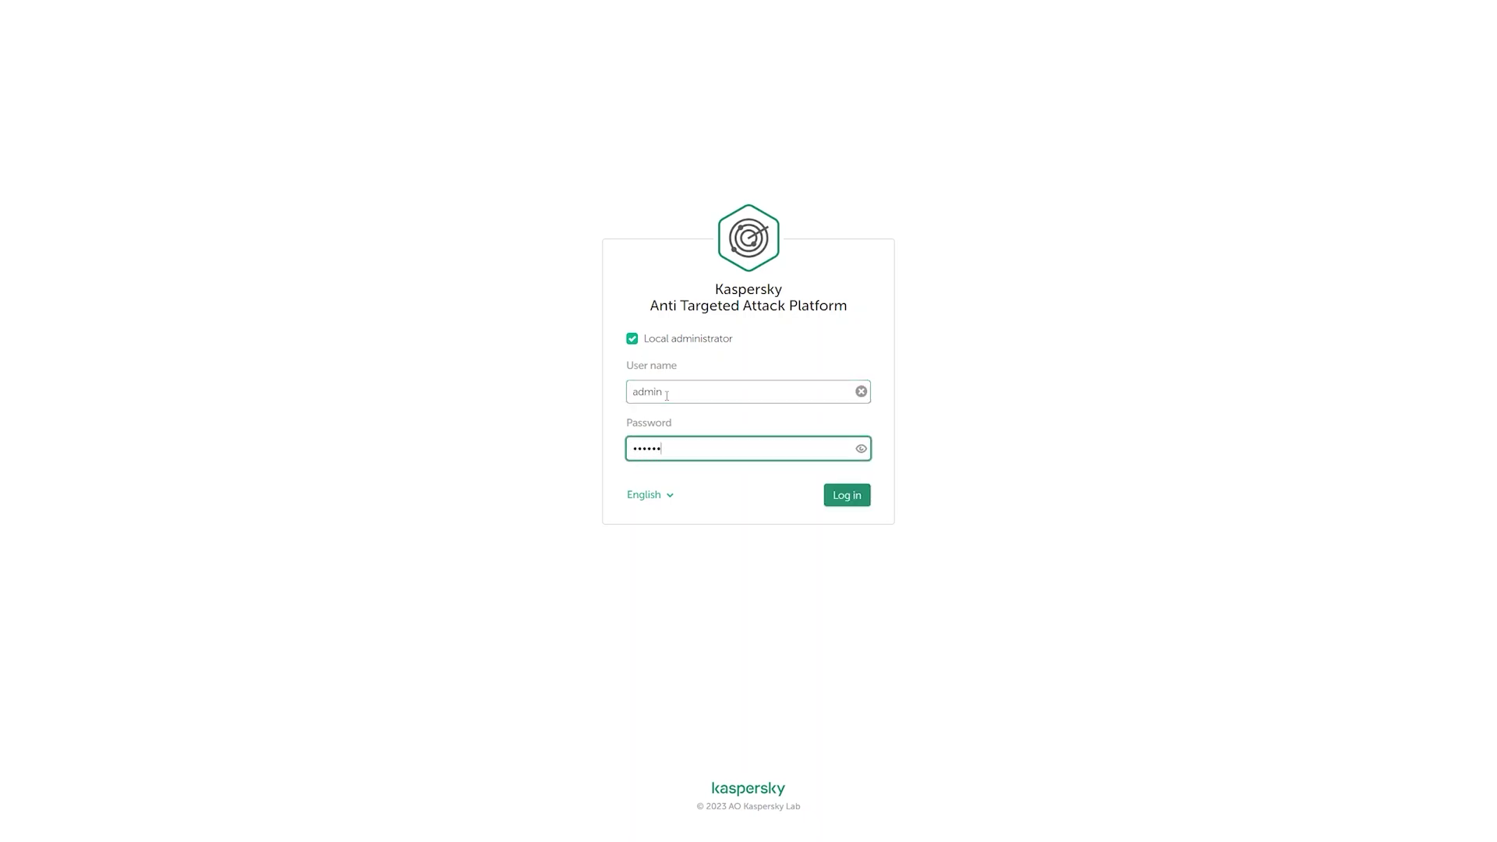
{"action": "type", "text": "••"}
{"action": "left_click", "coordinate": [836, 497]}
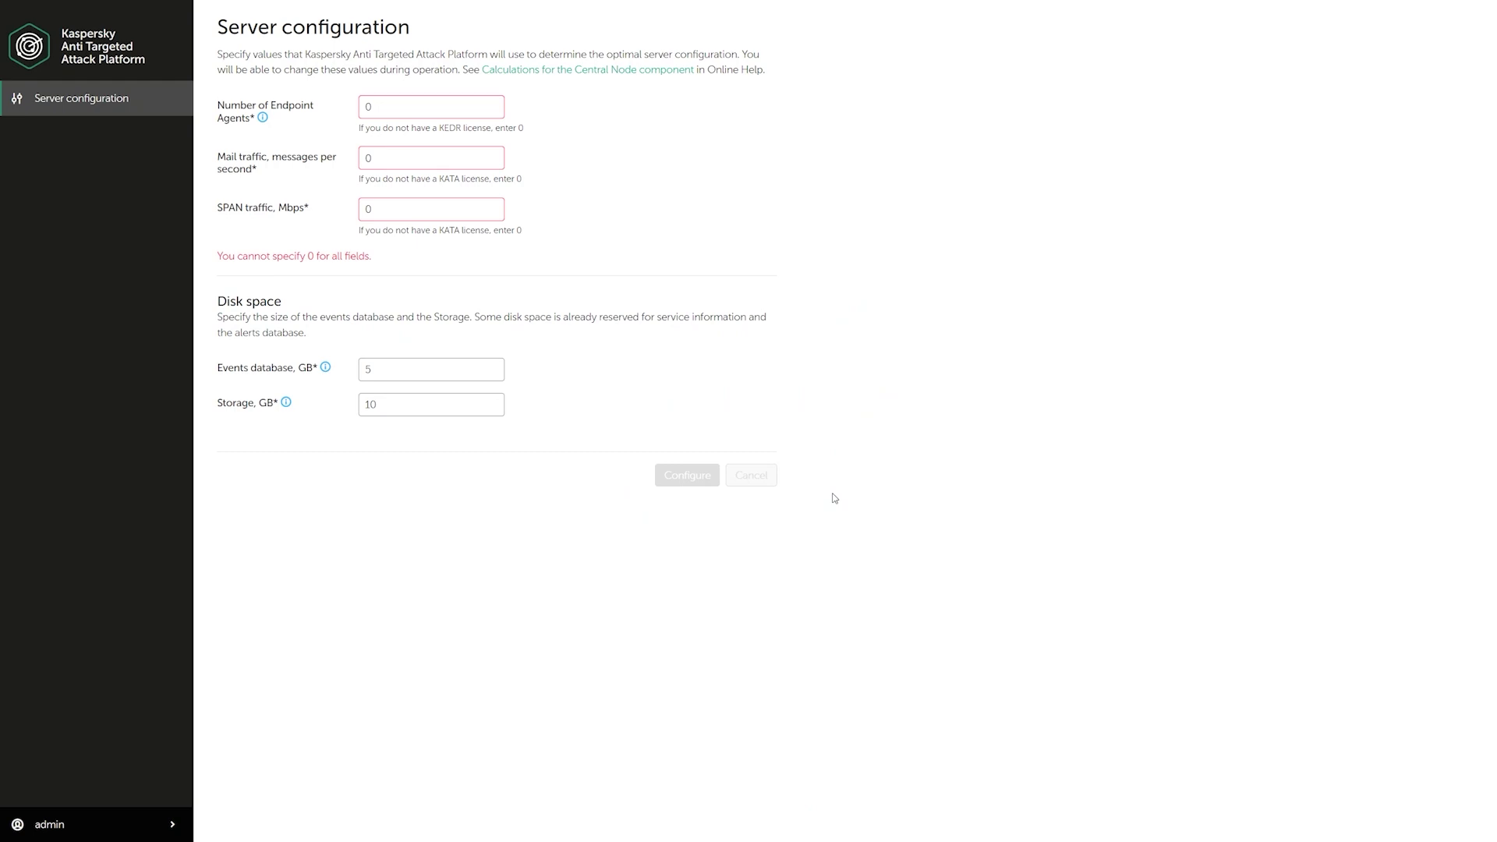
- Enter 2000 endpoint agents, 5 mail messages/s and 1000 Mbps SPAN traffic
{"action": "left_click", "coordinate": [385, 113]}
{"action": "double_click", "coordinate": [368, 104]}
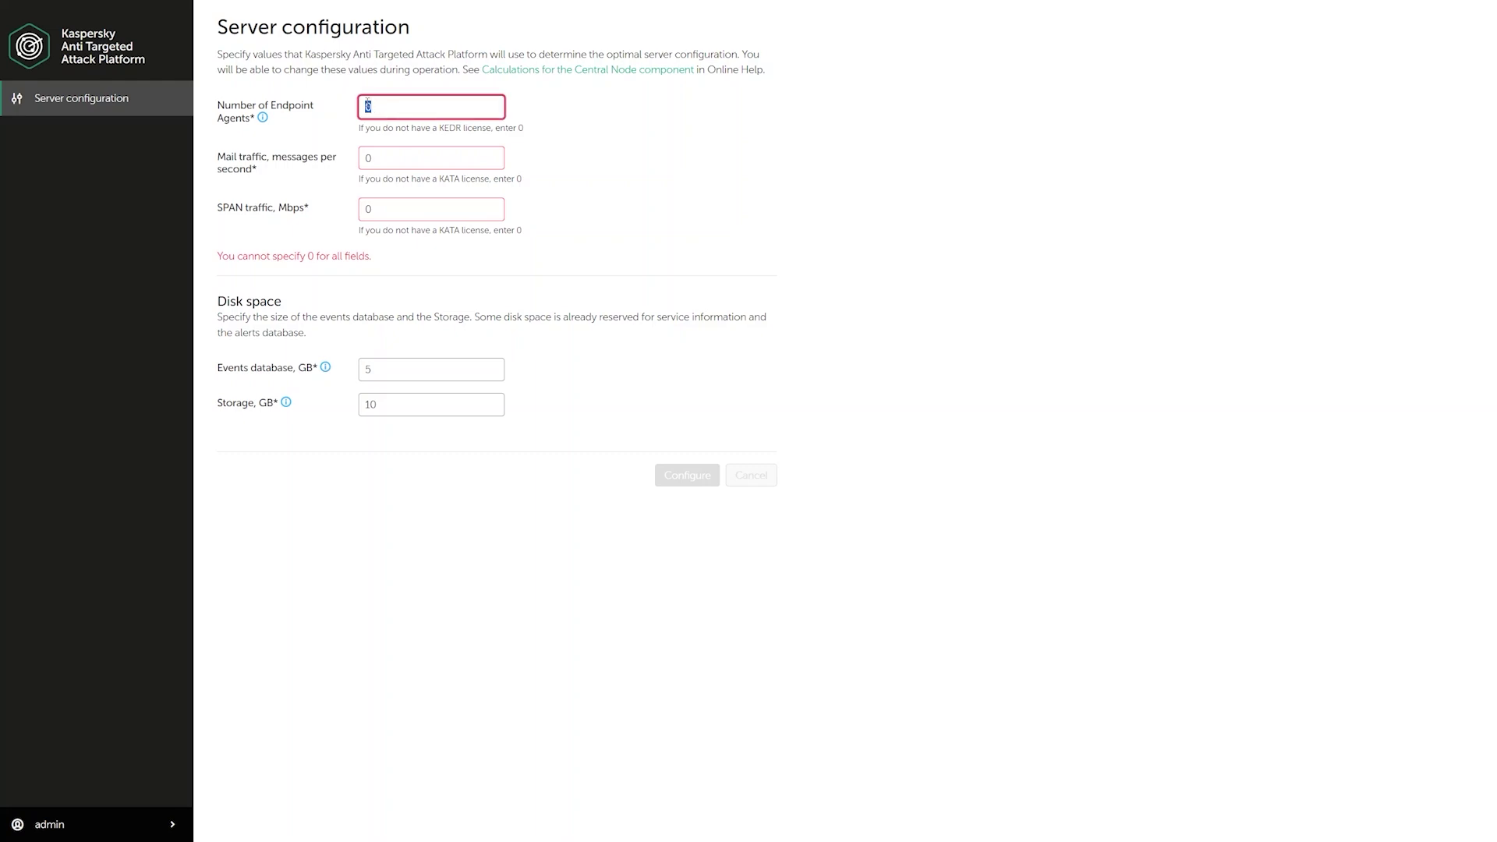
{"action": "type", "text": "2000"}
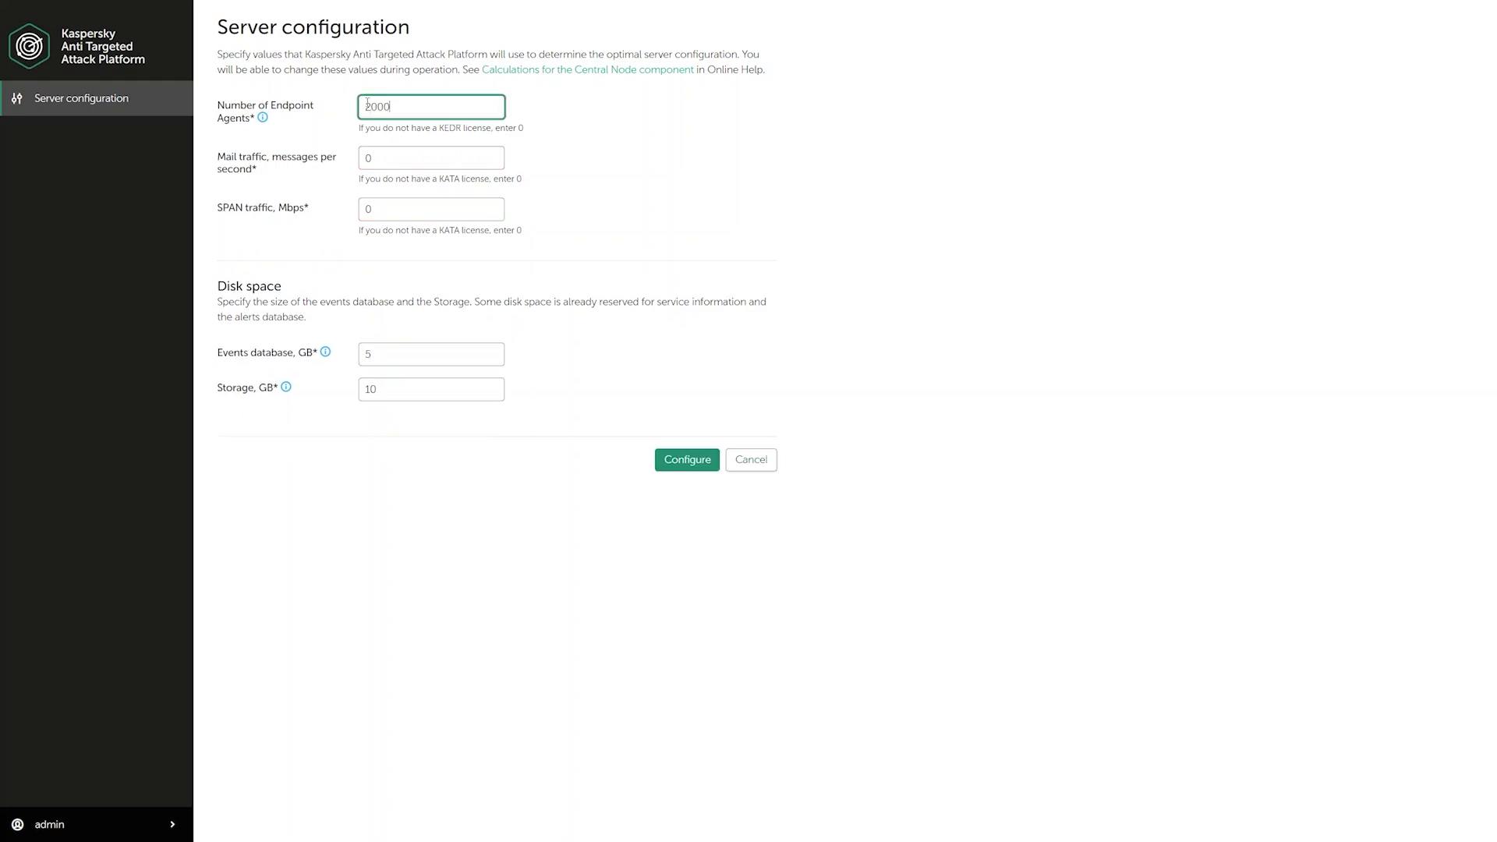
{"action": "left_click", "coordinate": [379, 156]}
{"action": "double_click", "coordinate": [381, 157]}
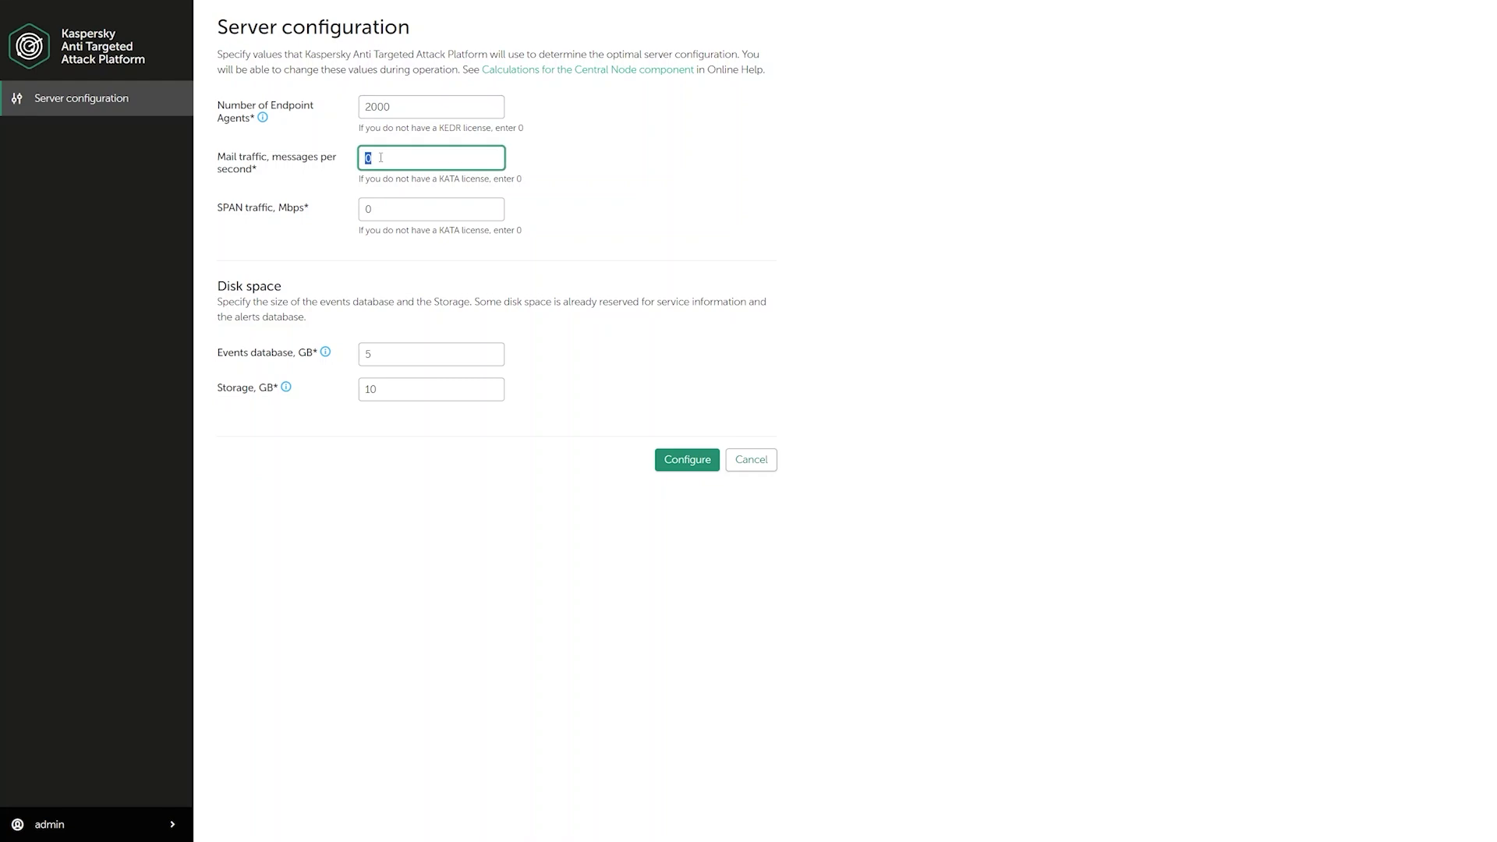
{"action": "type", "text": "5"}
{"action": "left_click", "coordinate": [385, 205]}
{"action": "double_click", "coordinate": [384, 205]}
{"action": "type", "text": "1000"}
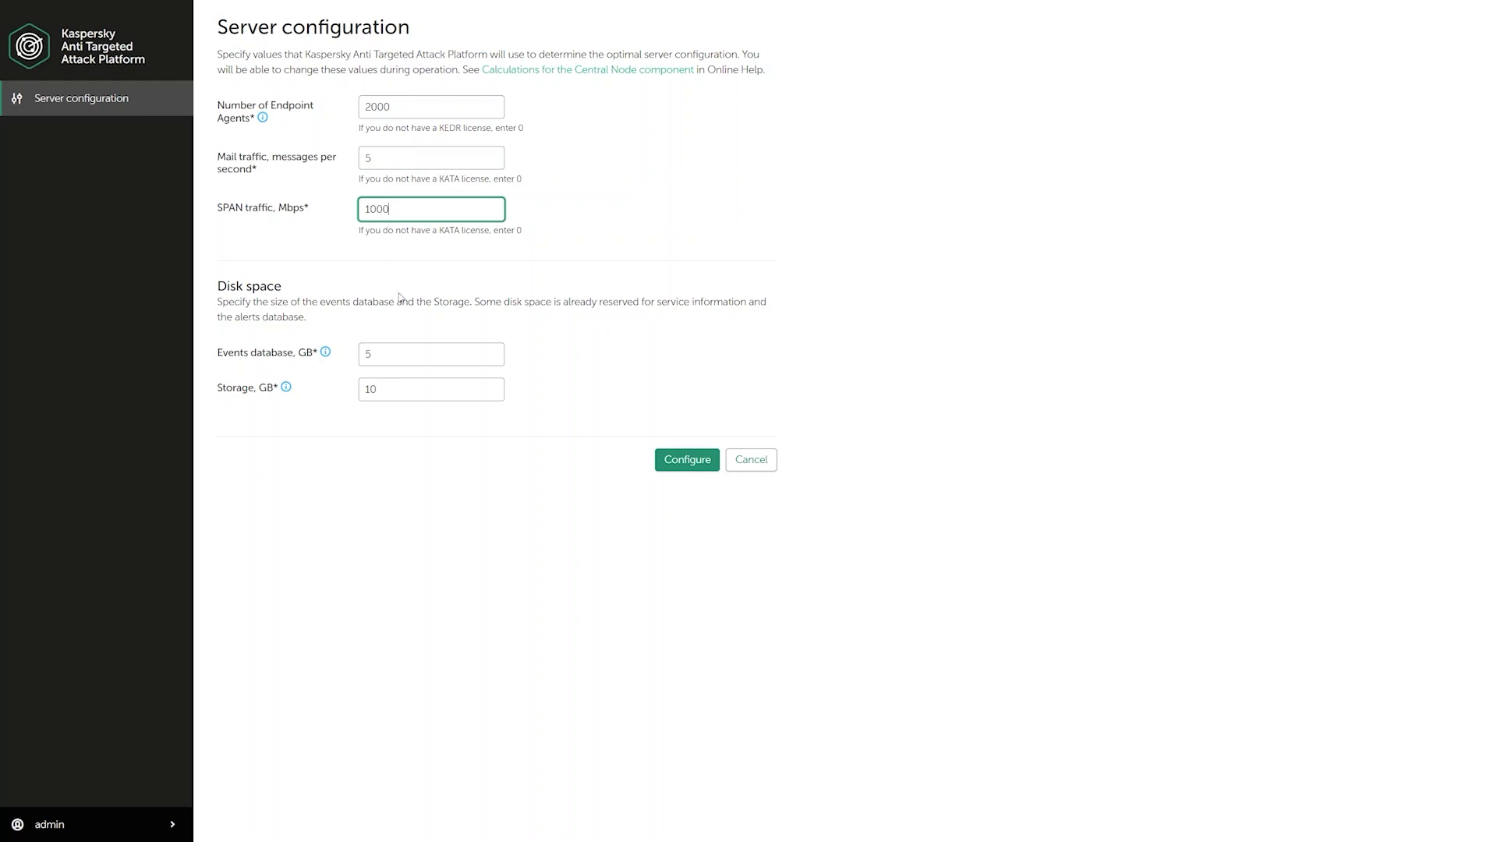
- Check the events database and storage sizes, then apply the sizing and start configuration
{"action": "left_click", "coordinate": [401, 352]}
{"action": "left_click", "coordinate": [408, 390]}
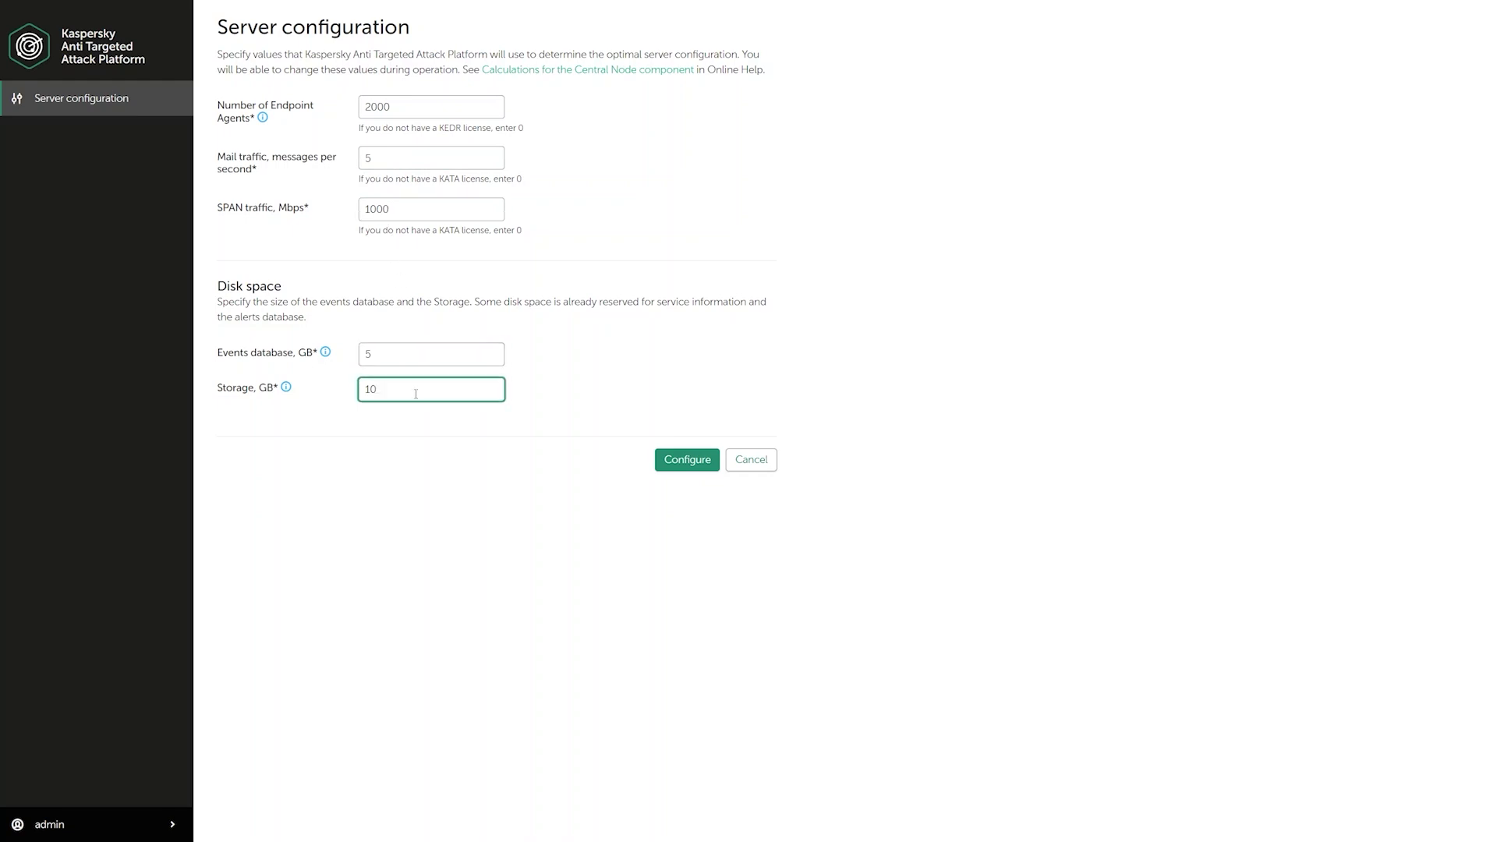
{"action": "left_click", "coordinate": [687, 468]}
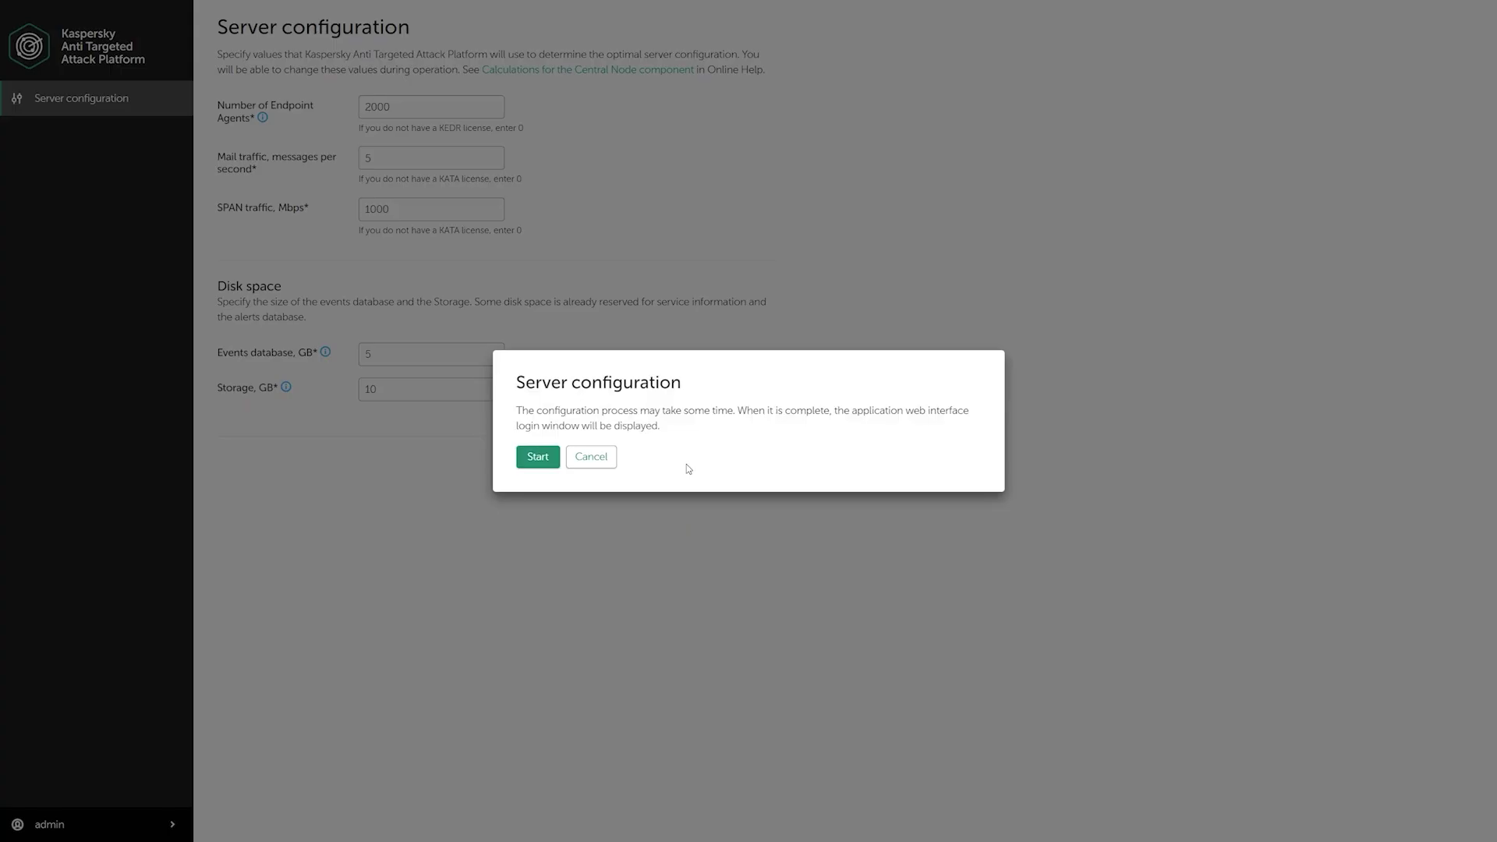
{"action": "left_click", "coordinate": [538, 457]}
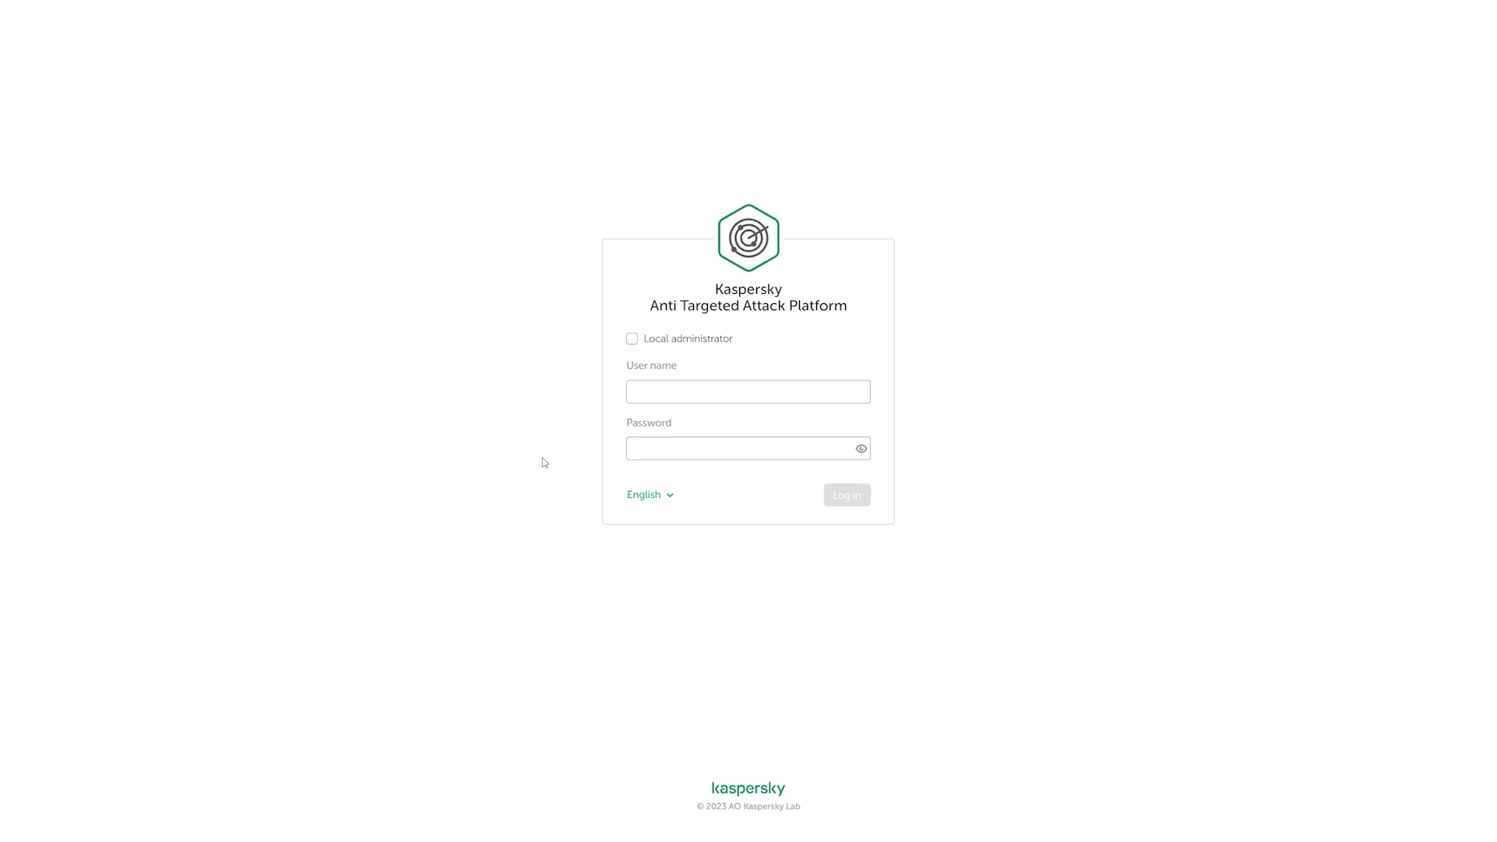
- Sign in as local administrator admin, then log out of that session
{"action": "left_click", "coordinate": [675, 343]}
{"action": "left_click", "coordinate": [686, 387]}
{"action": "type", "text": "admin"}
{"action": "key", "text": "Tab"}
{"action": "type", "text": "••••••••••••"}
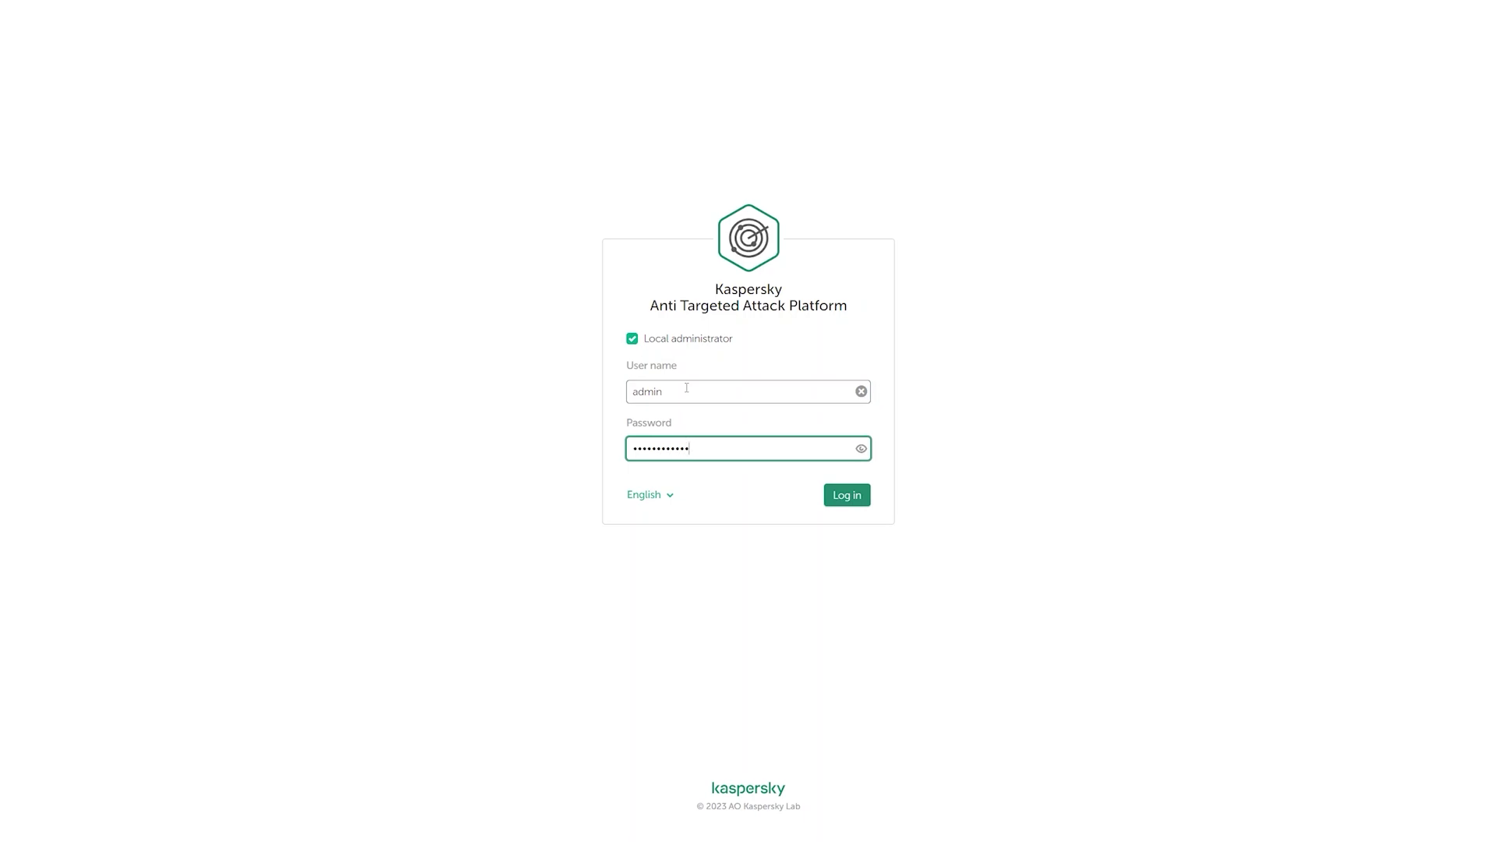
{"action": "key", "text": "Return"}
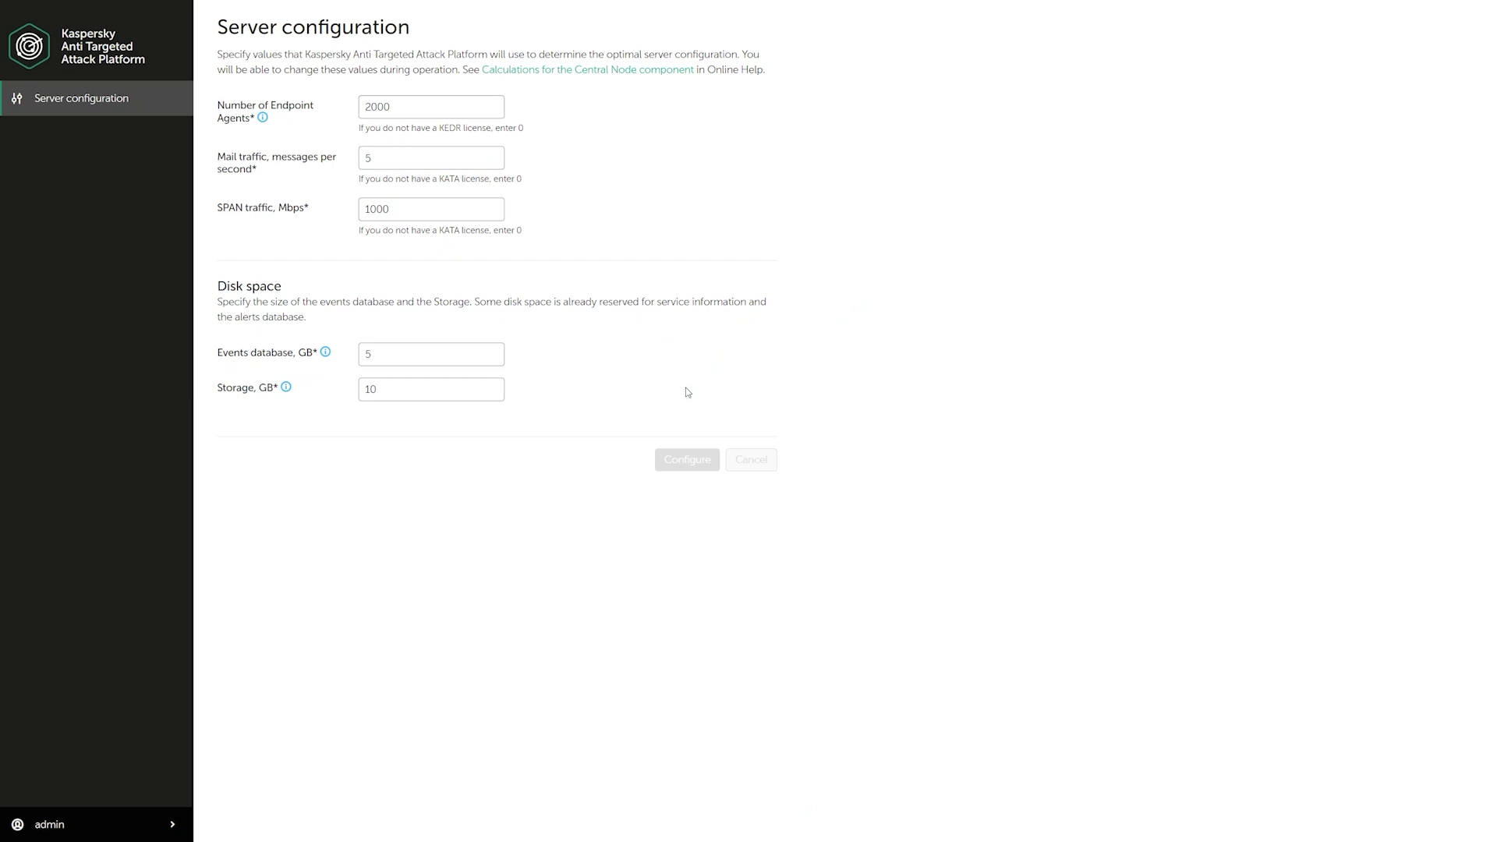
{"action": "left_click", "coordinate": [109, 825]}
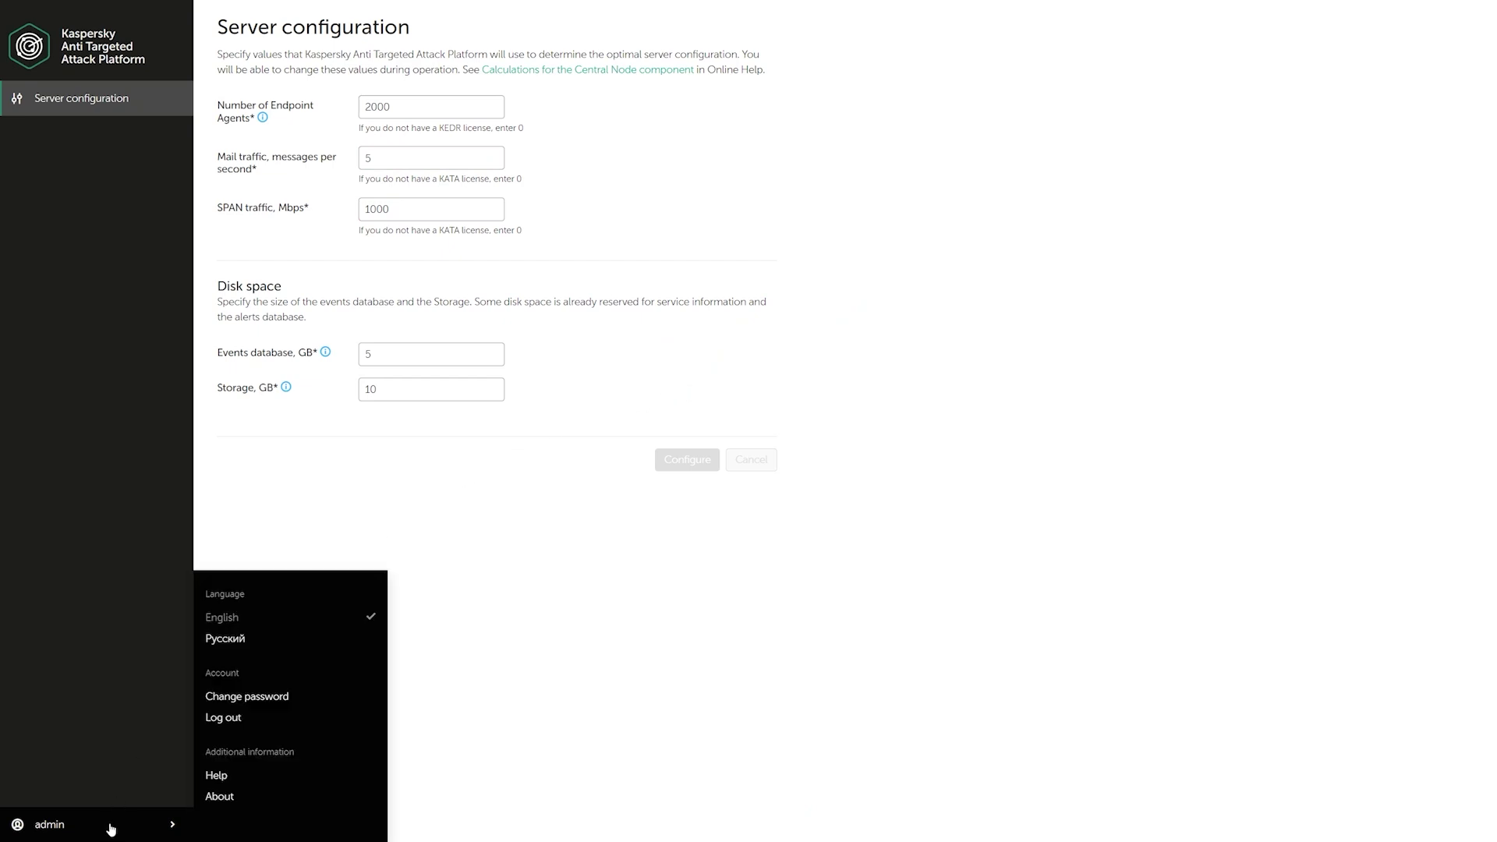
{"action": "left_click", "coordinate": [250, 729]}
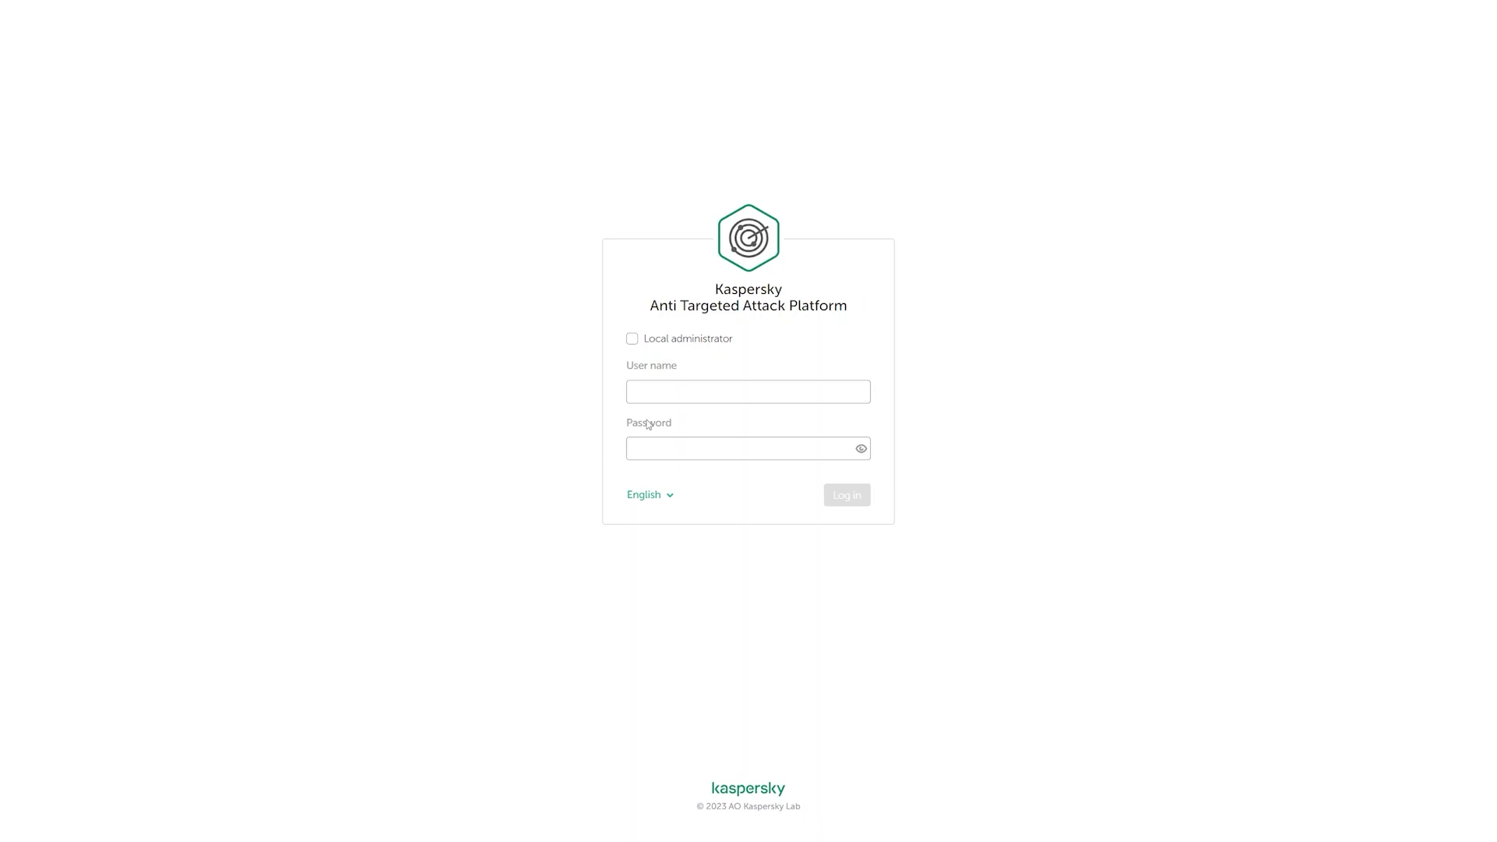
- Sign back in as local administrator Administrator using the pasted password
{"action": "left_click", "coordinate": [698, 345]}
{"action": "left_click", "coordinate": [755, 391]}
{"action": "type", "text": "Administrator"}
{"action": "left_click", "coordinate": [751, 447]}
{"action": "key", "text": "ctrl+v"}
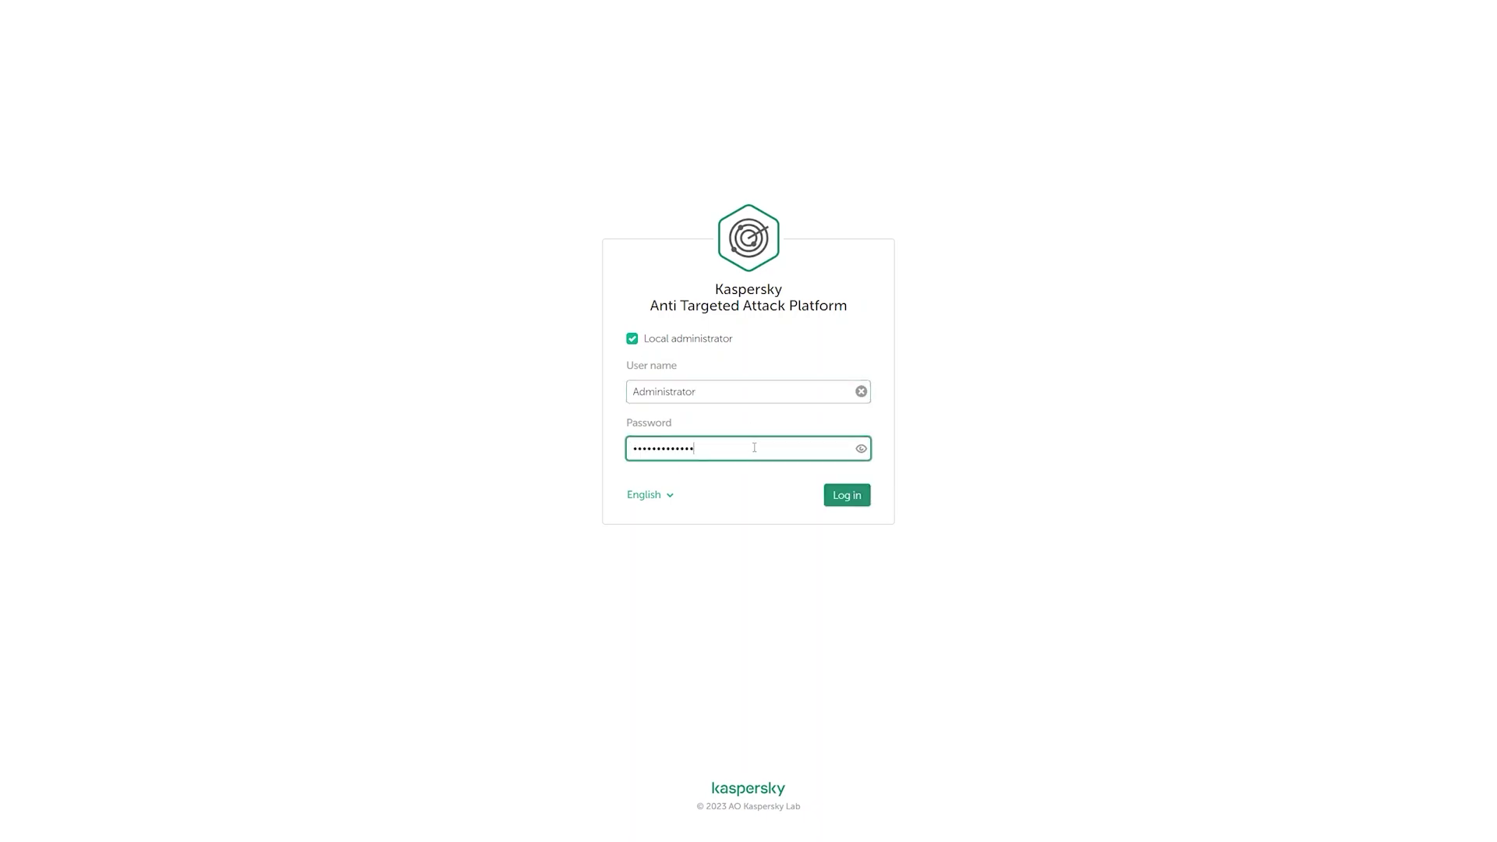
{"action": "left_click", "coordinate": [861, 450]}
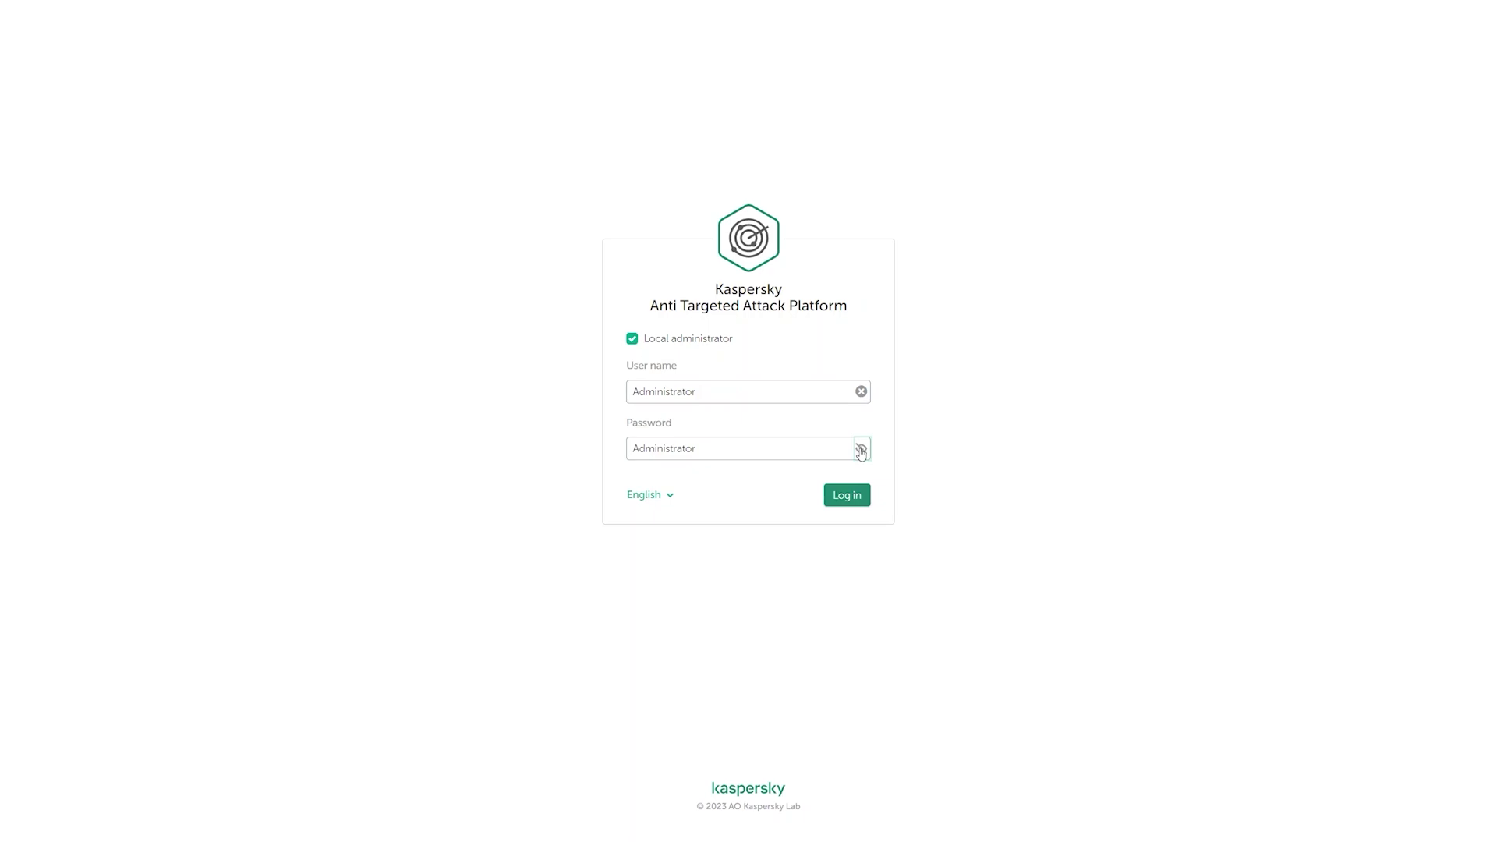
{"action": "left_click", "coordinate": [855, 499]}
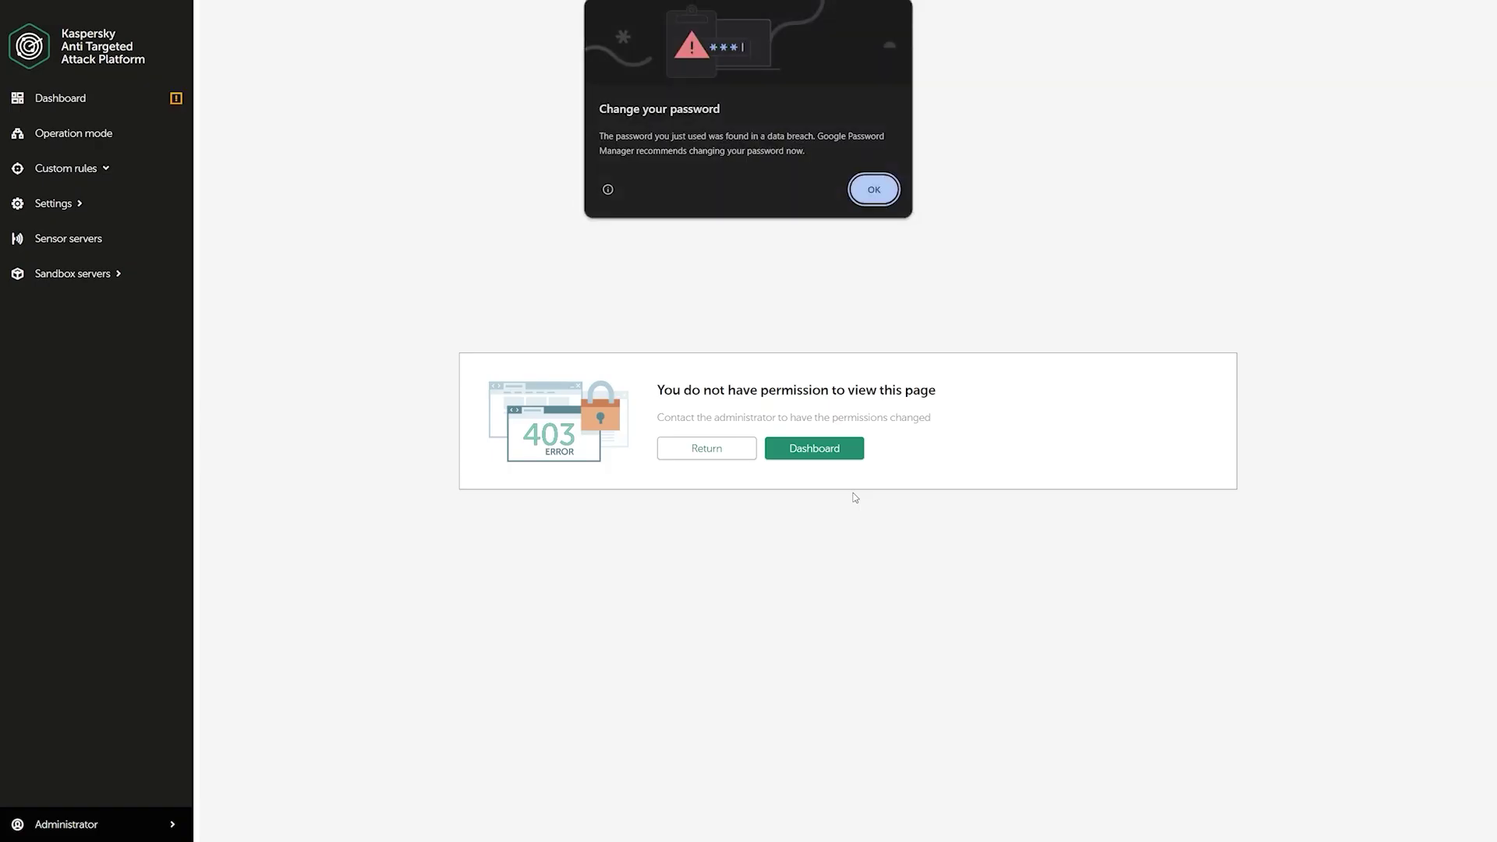
- Dismiss the browser warning and change the Administrator password from the old one to a new one
{"action": "left_click", "coordinate": [872, 189]}
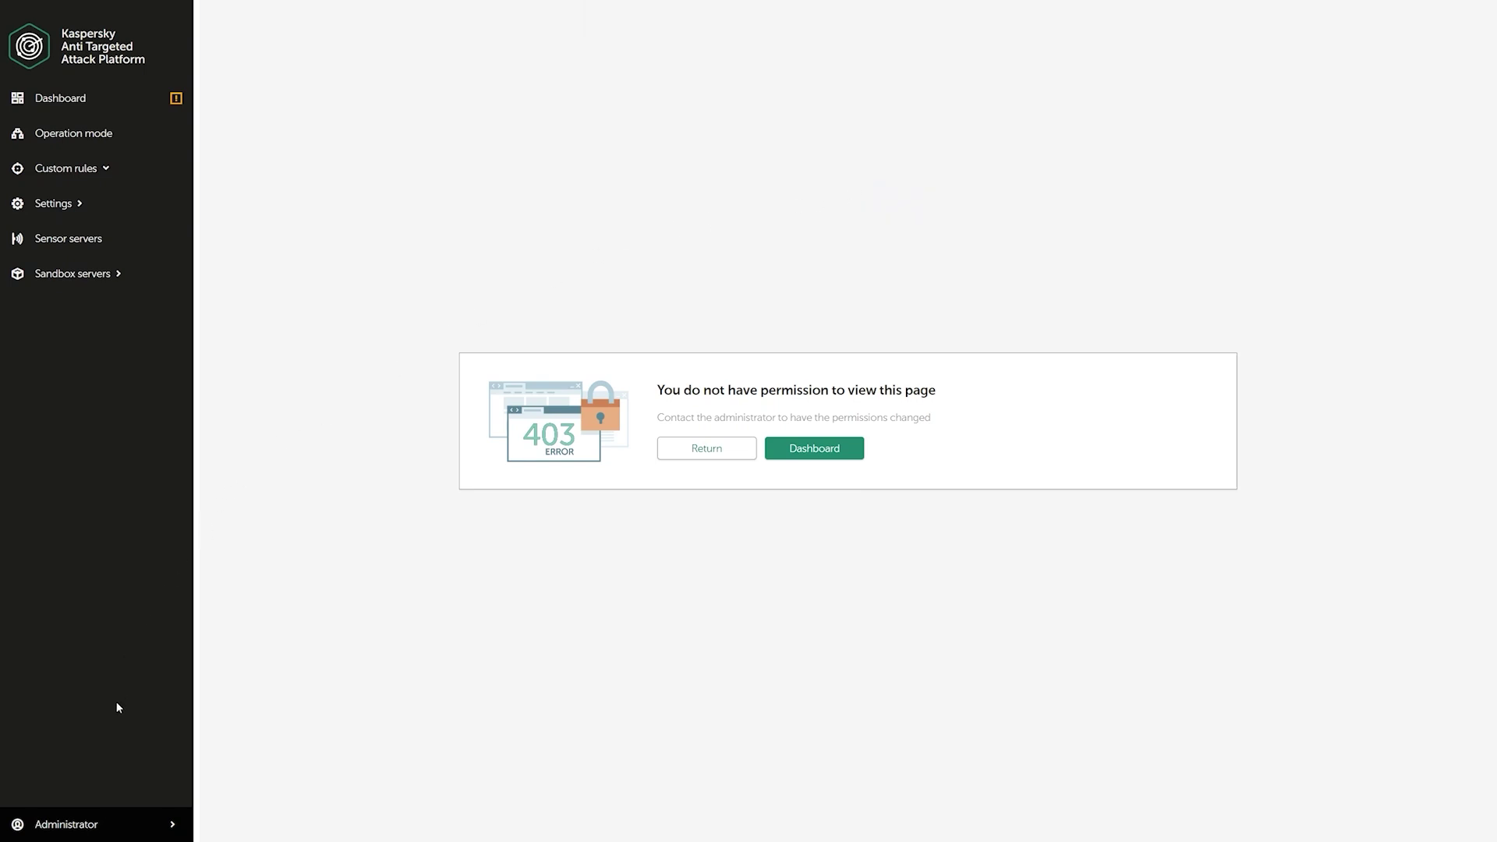
{"action": "left_click", "coordinate": [100, 822]}
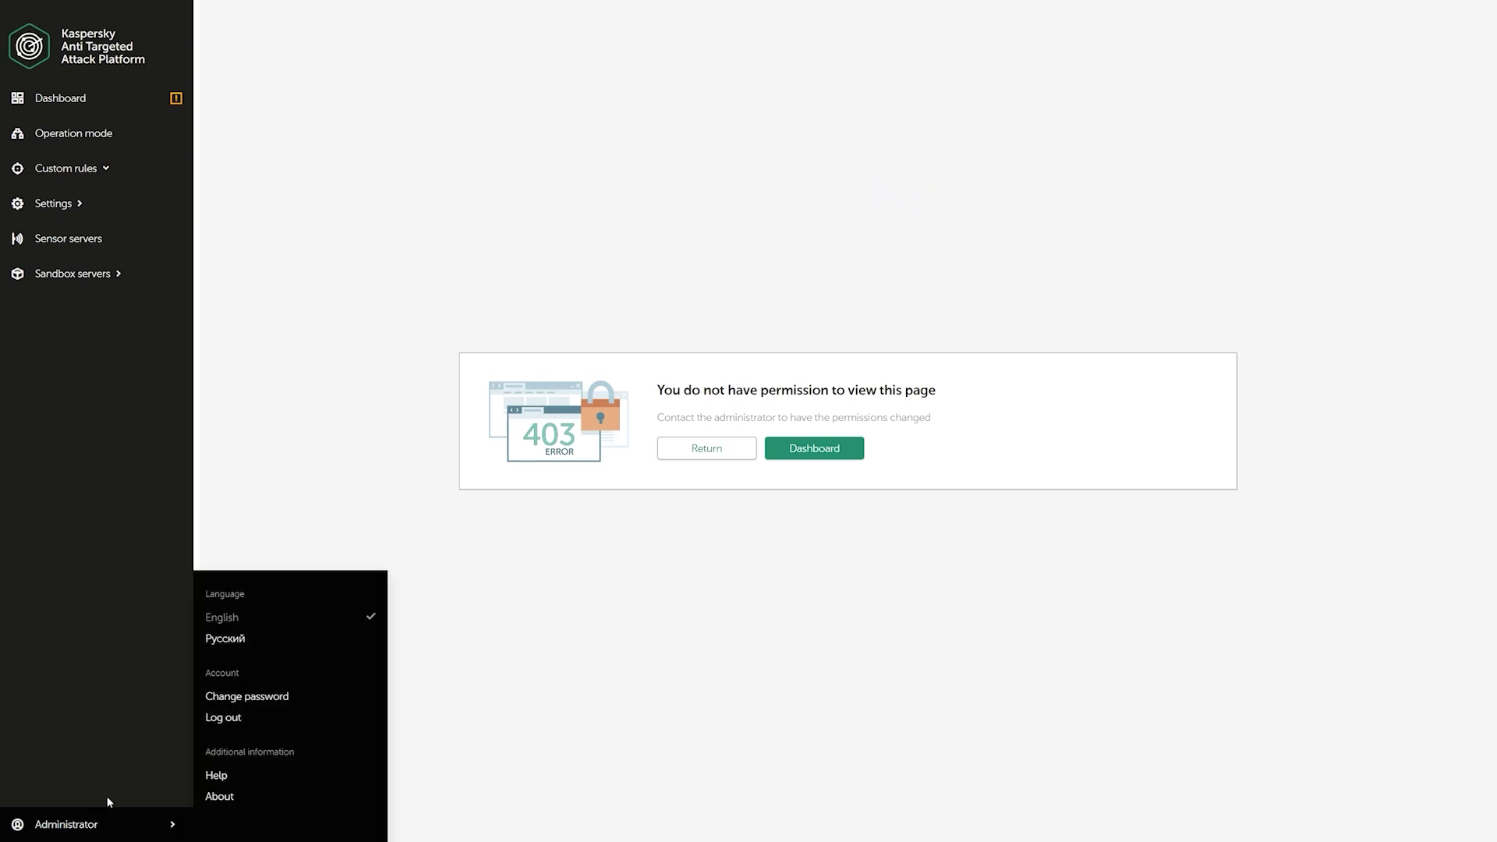
{"action": "left_click", "coordinate": [233, 699]}
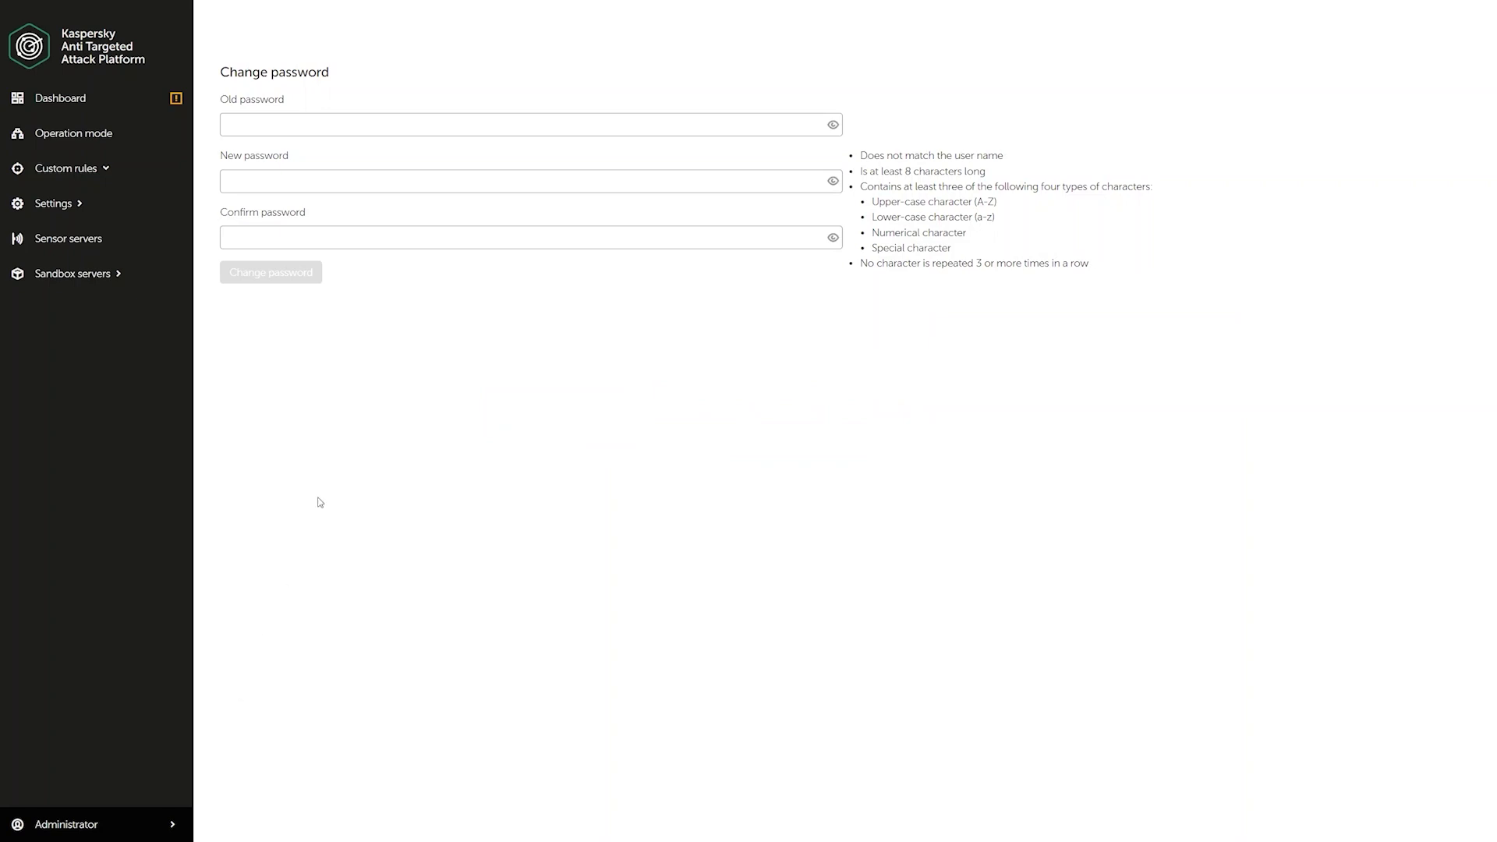
{"action": "left_click", "coordinate": [475, 119]}
{"action": "key", "text": "ctrl+v"}
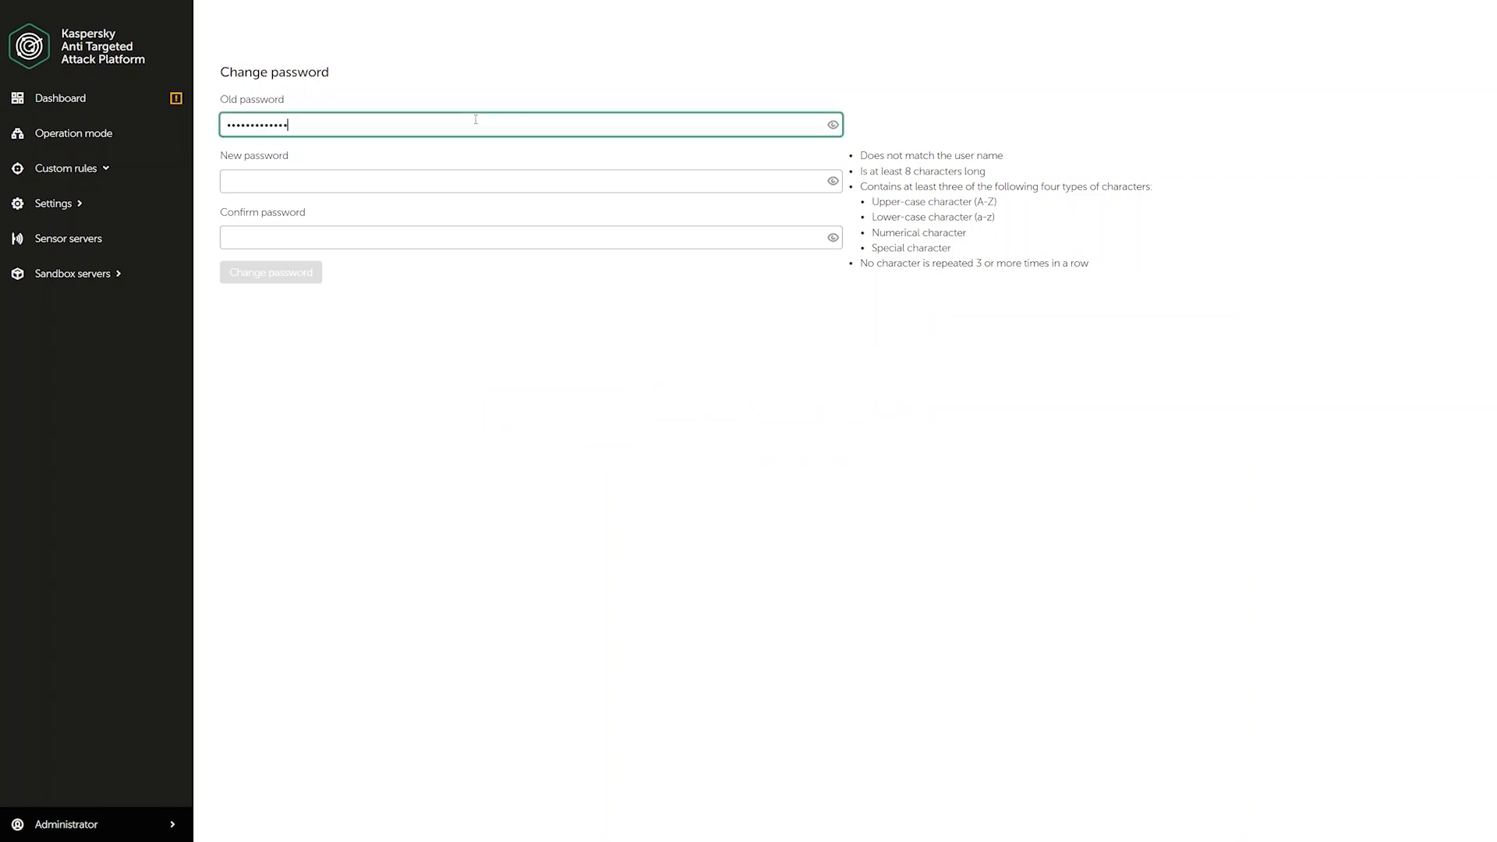
{"action": "left_click", "coordinate": [832, 124]}
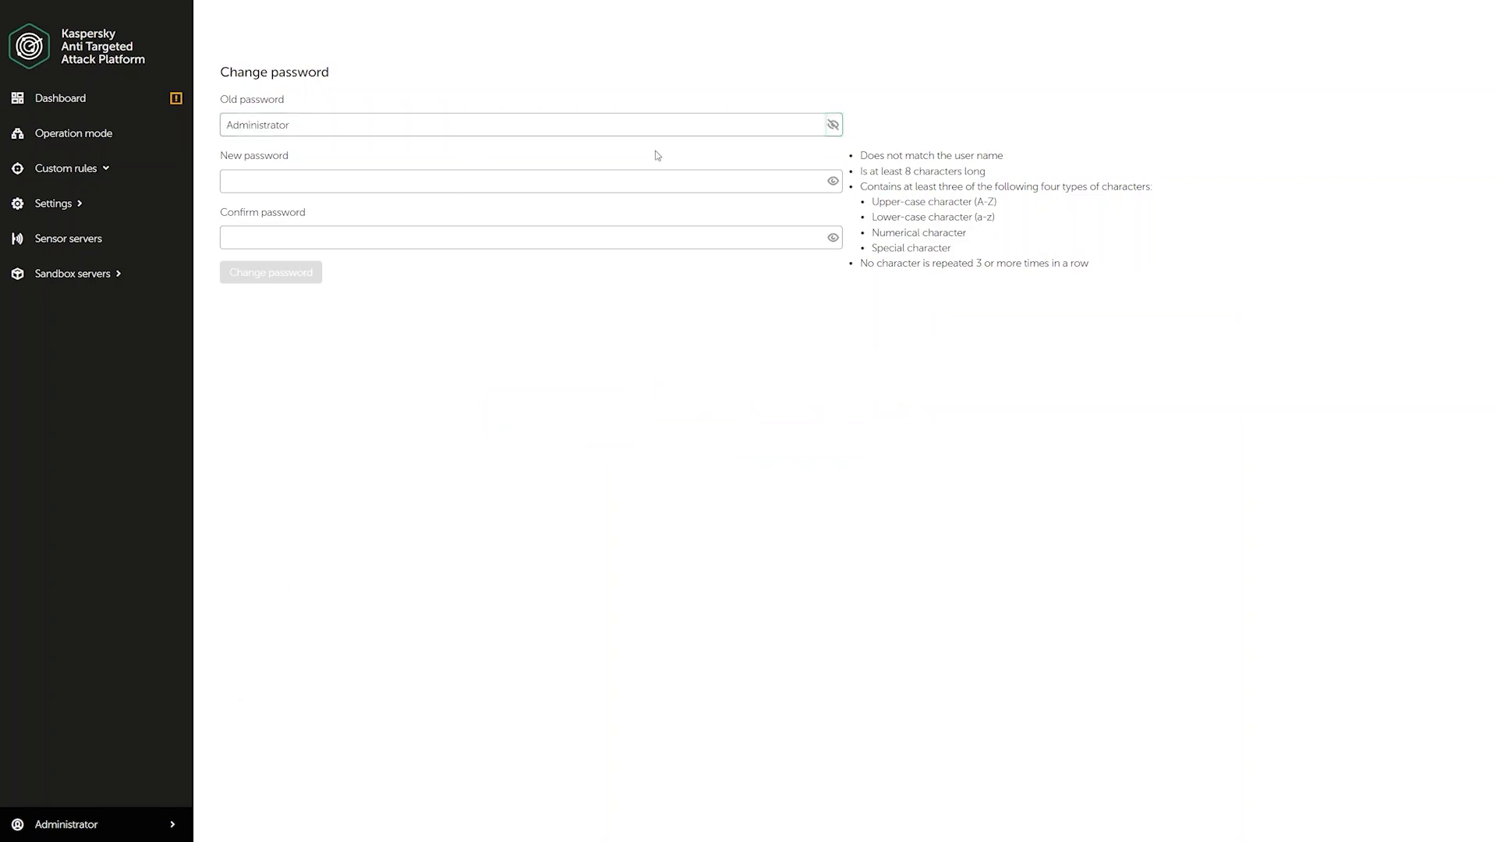
{"action": "left_click", "coordinate": [581, 180]}
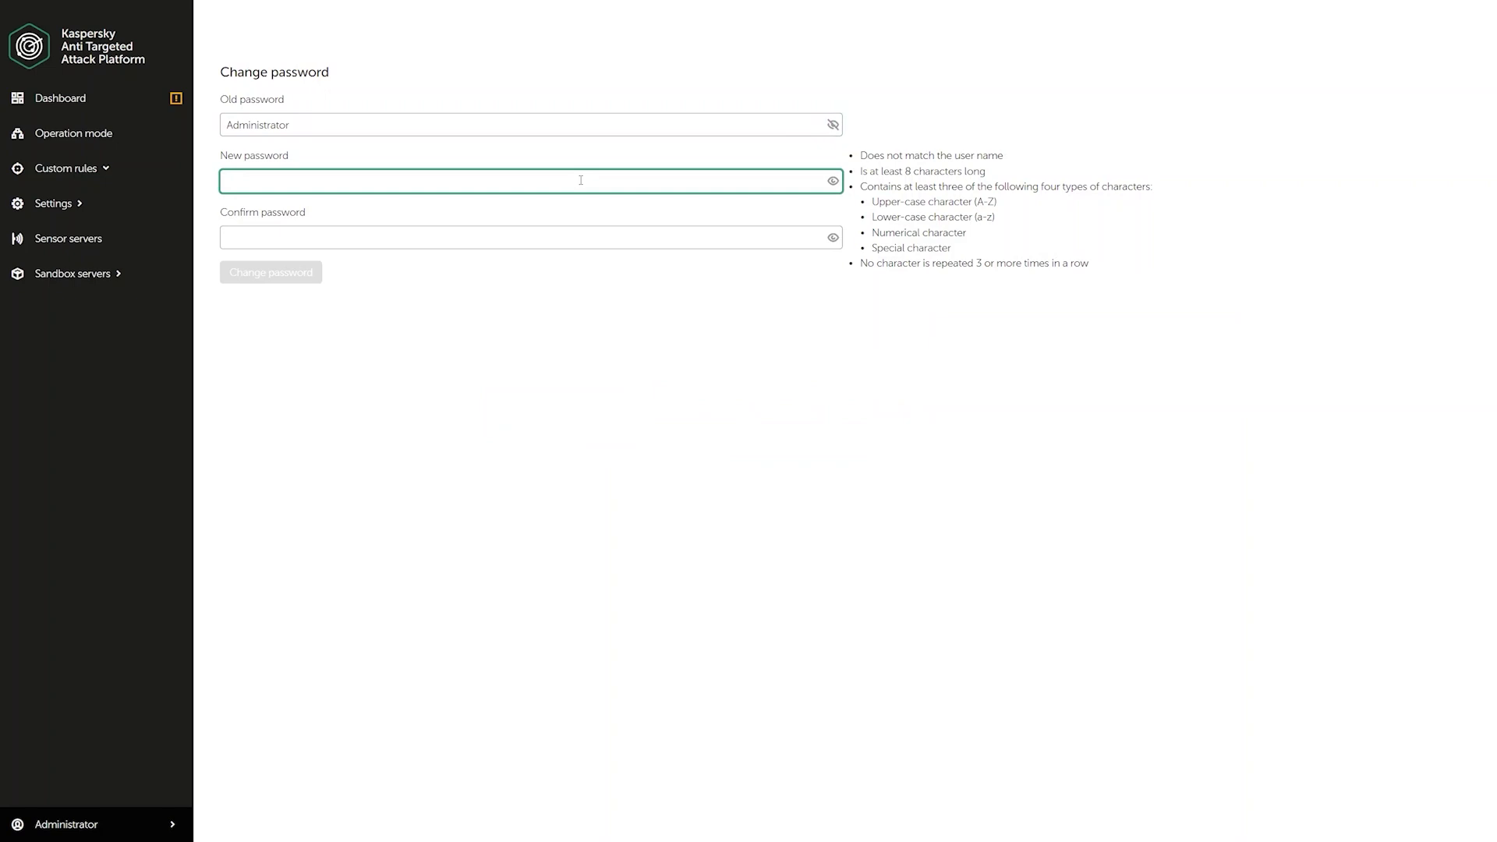
{"action": "key", "text": "Tab"}
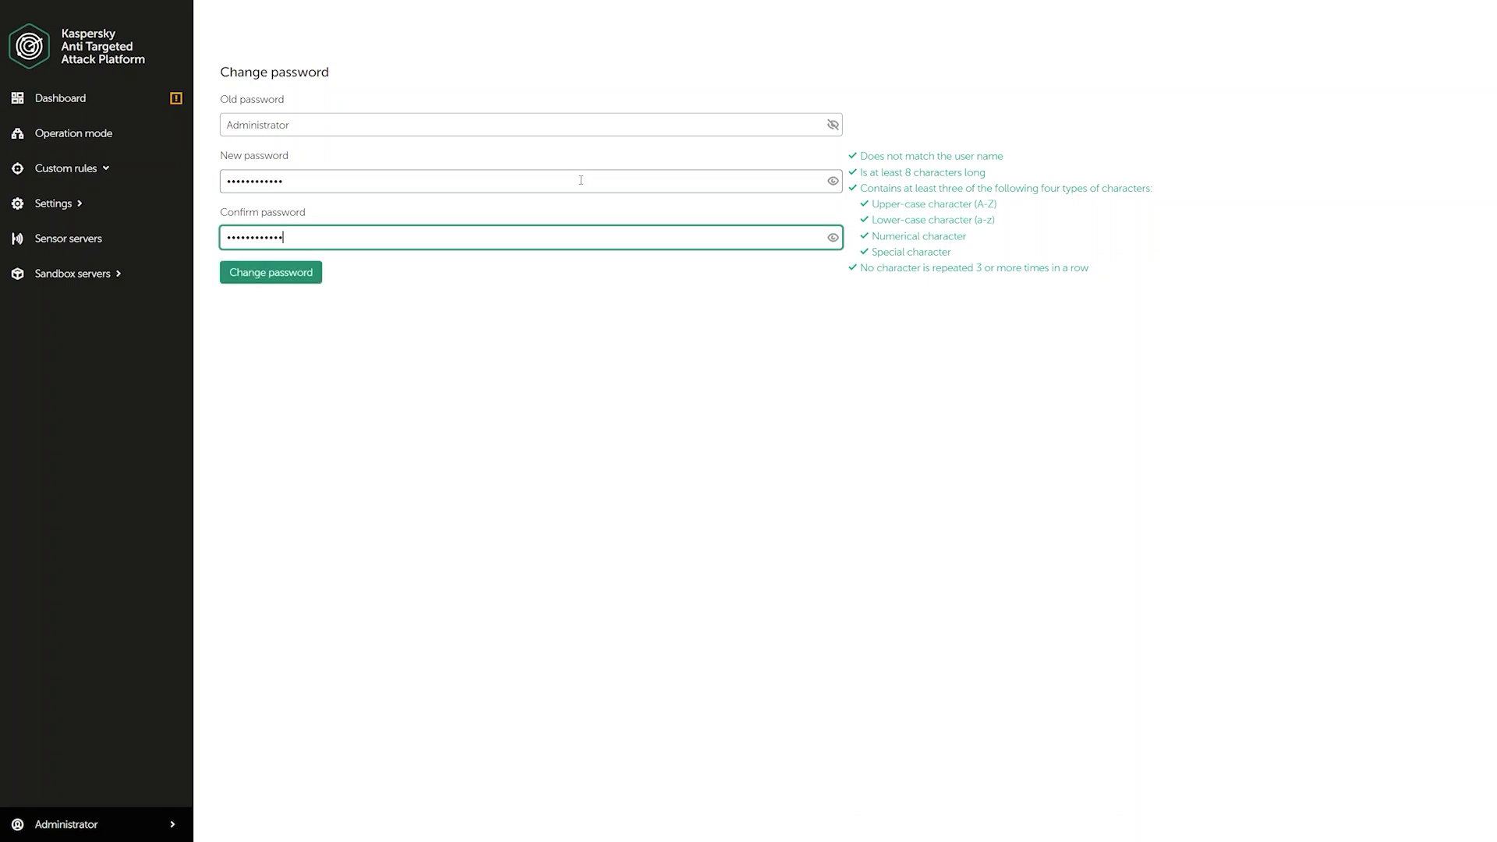
{"action": "left_click", "coordinate": [287, 282]}
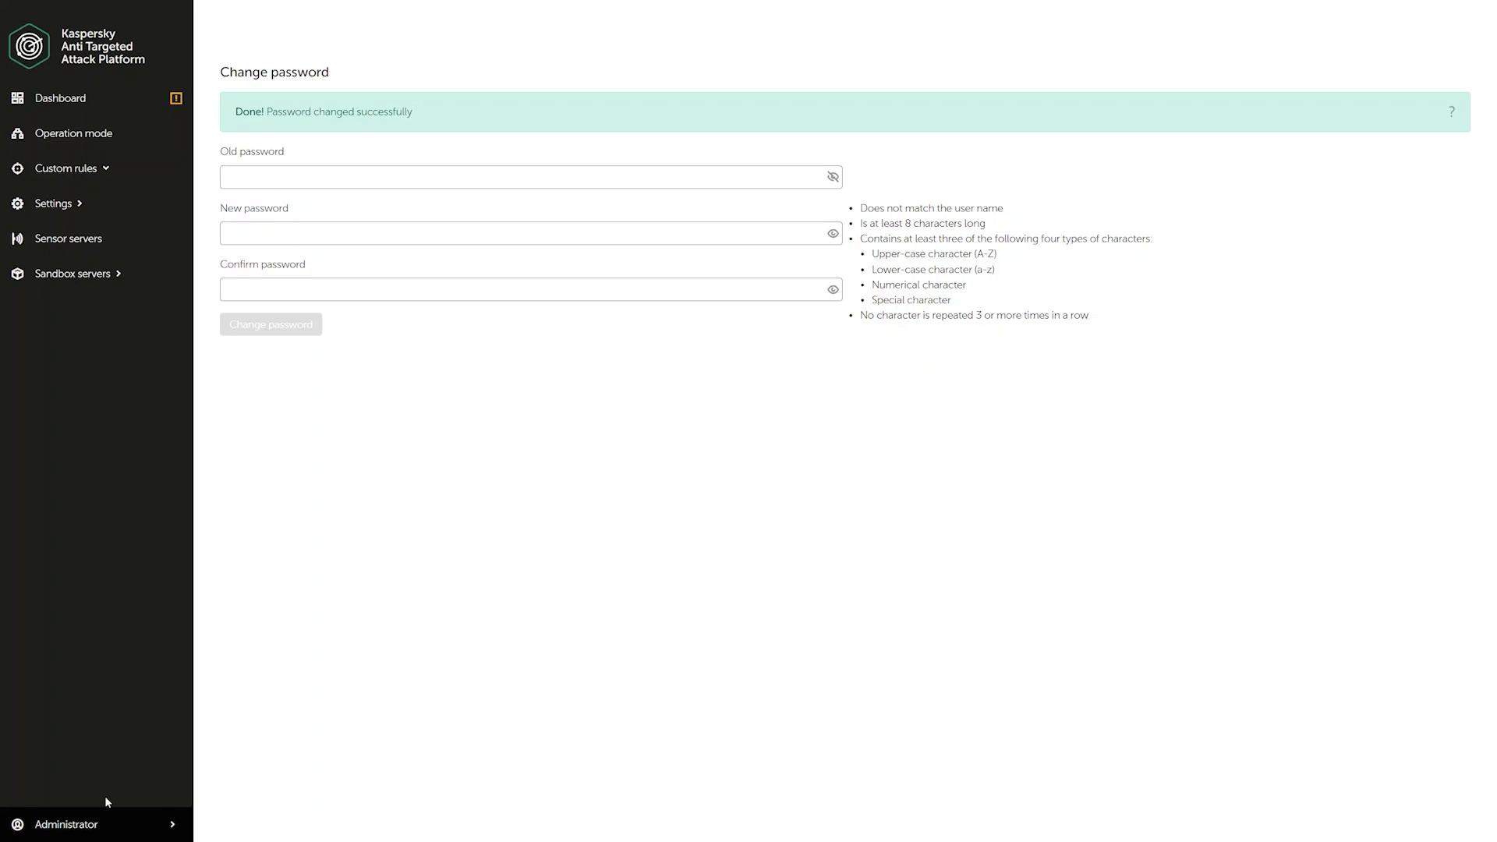
- Import the KATA license key in Settings > License, accept KSN participation, and begin the KEDR import
{"action": "left_click", "coordinate": [77, 204]}
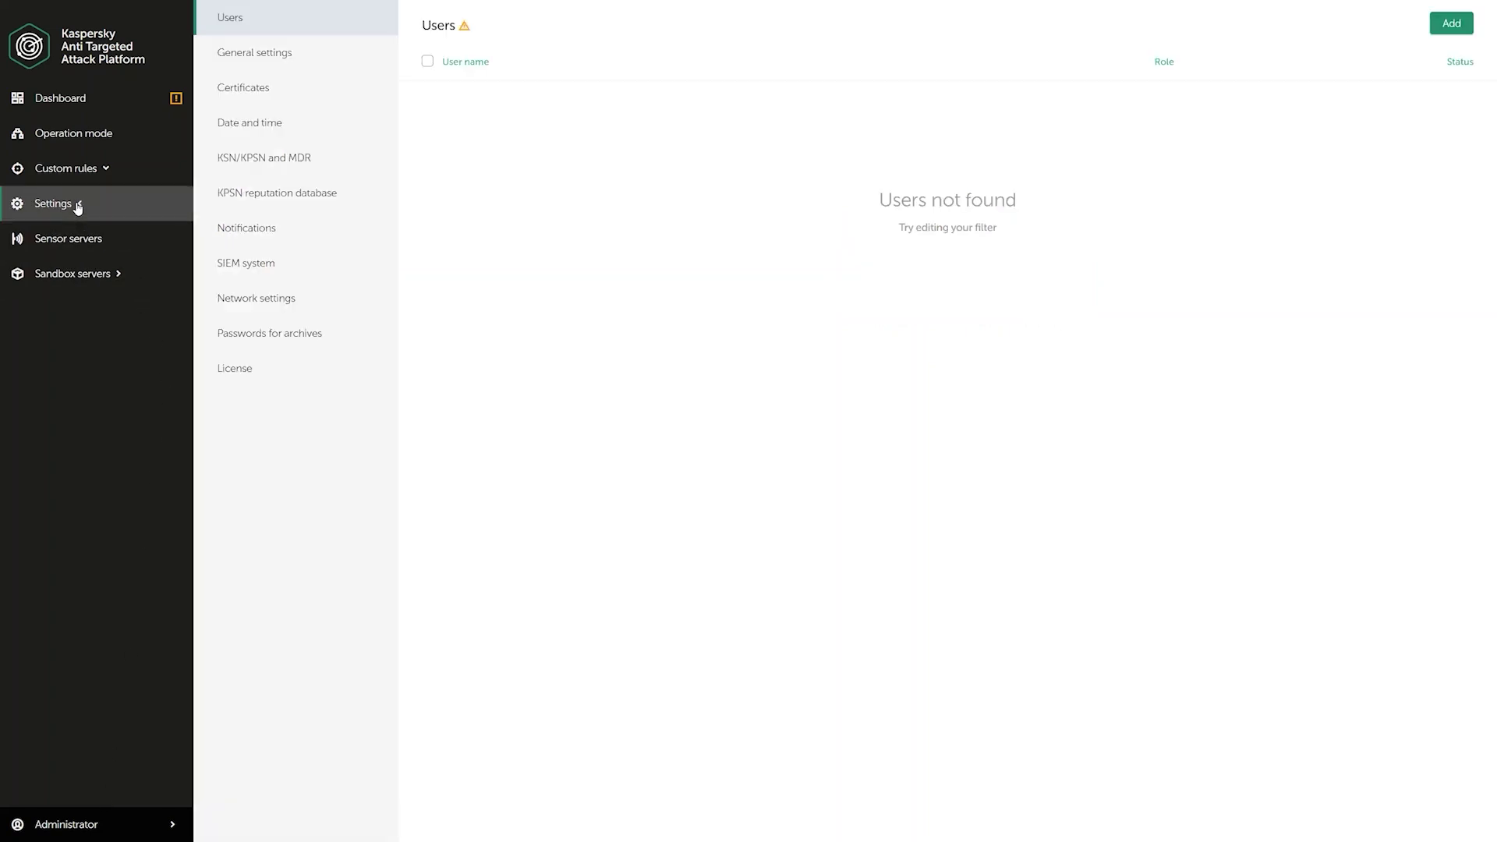
{"action": "left_click", "coordinate": [270, 367]}
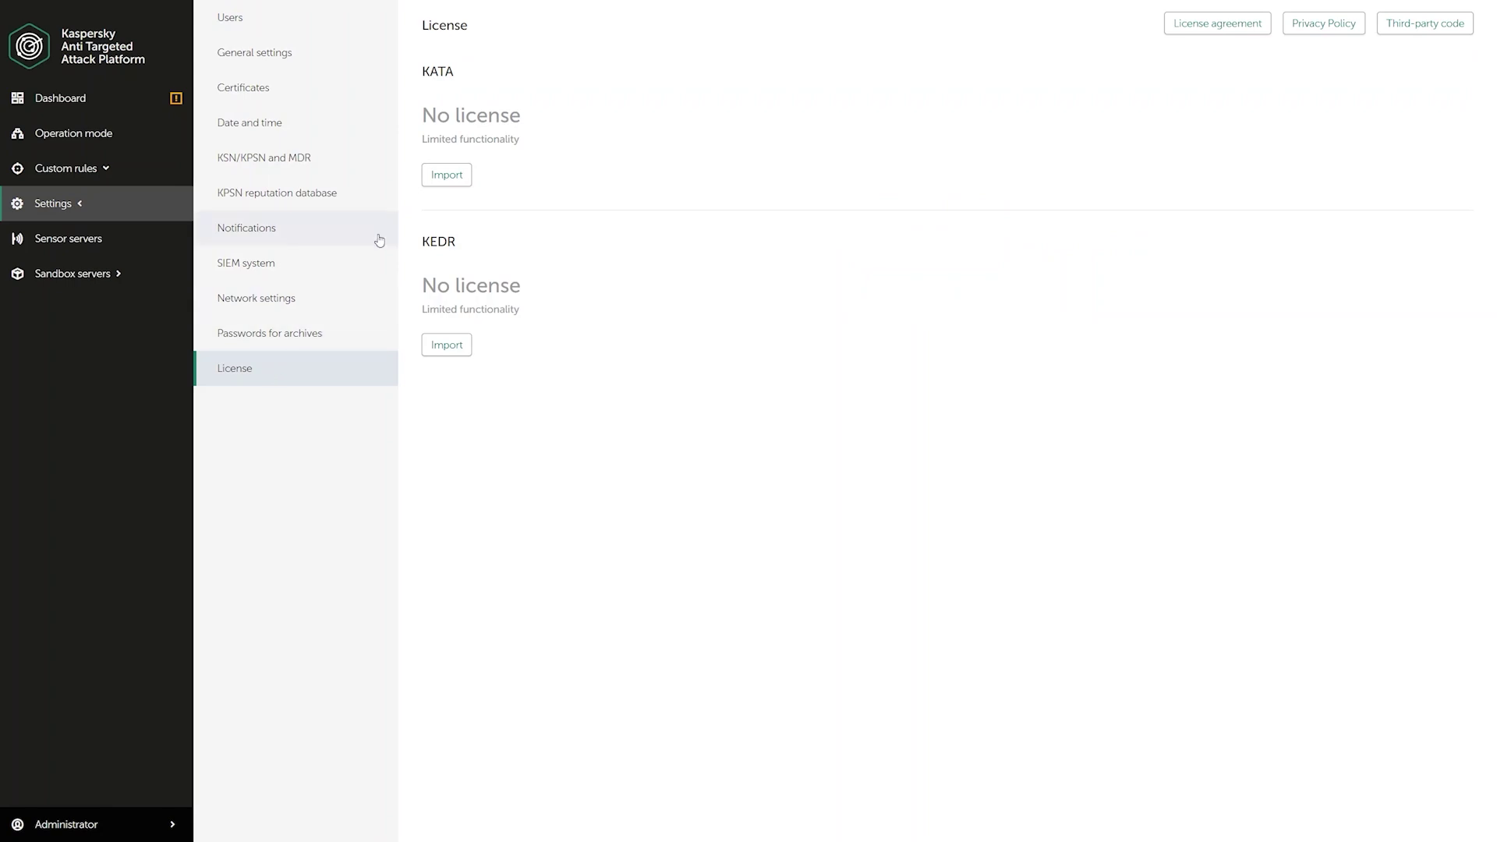
{"action": "left_click", "coordinate": [447, 178]}
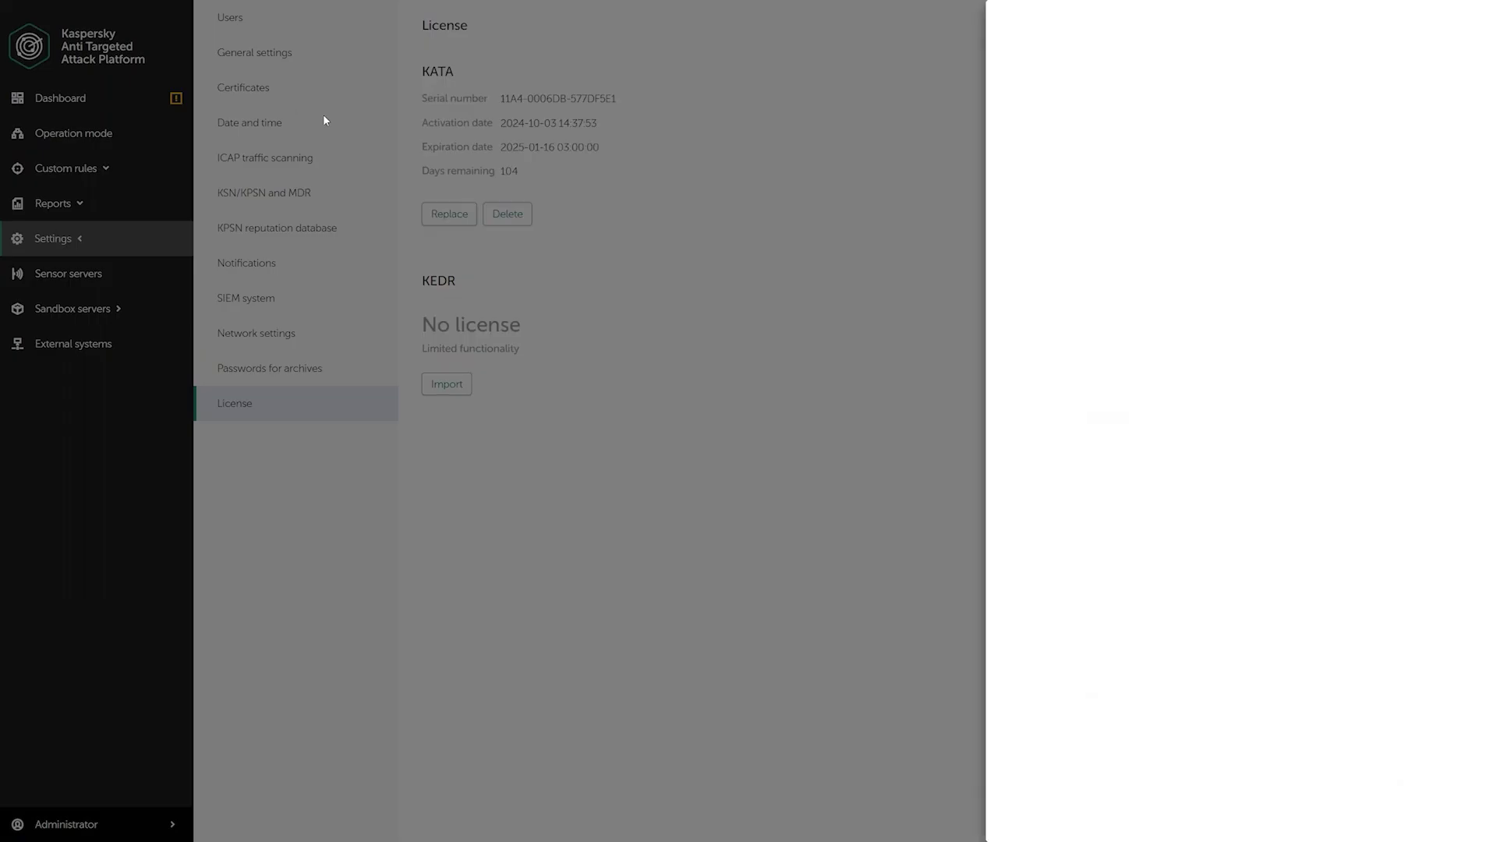
{"action": "scroll", "coordinate": [1465, 480], "scroll_direction": "down", "scroll_amount": 12}
{"action": "scroll", "coordinate": [1457, 695], "scroll_direction": "down", "scroll_amount": 10}
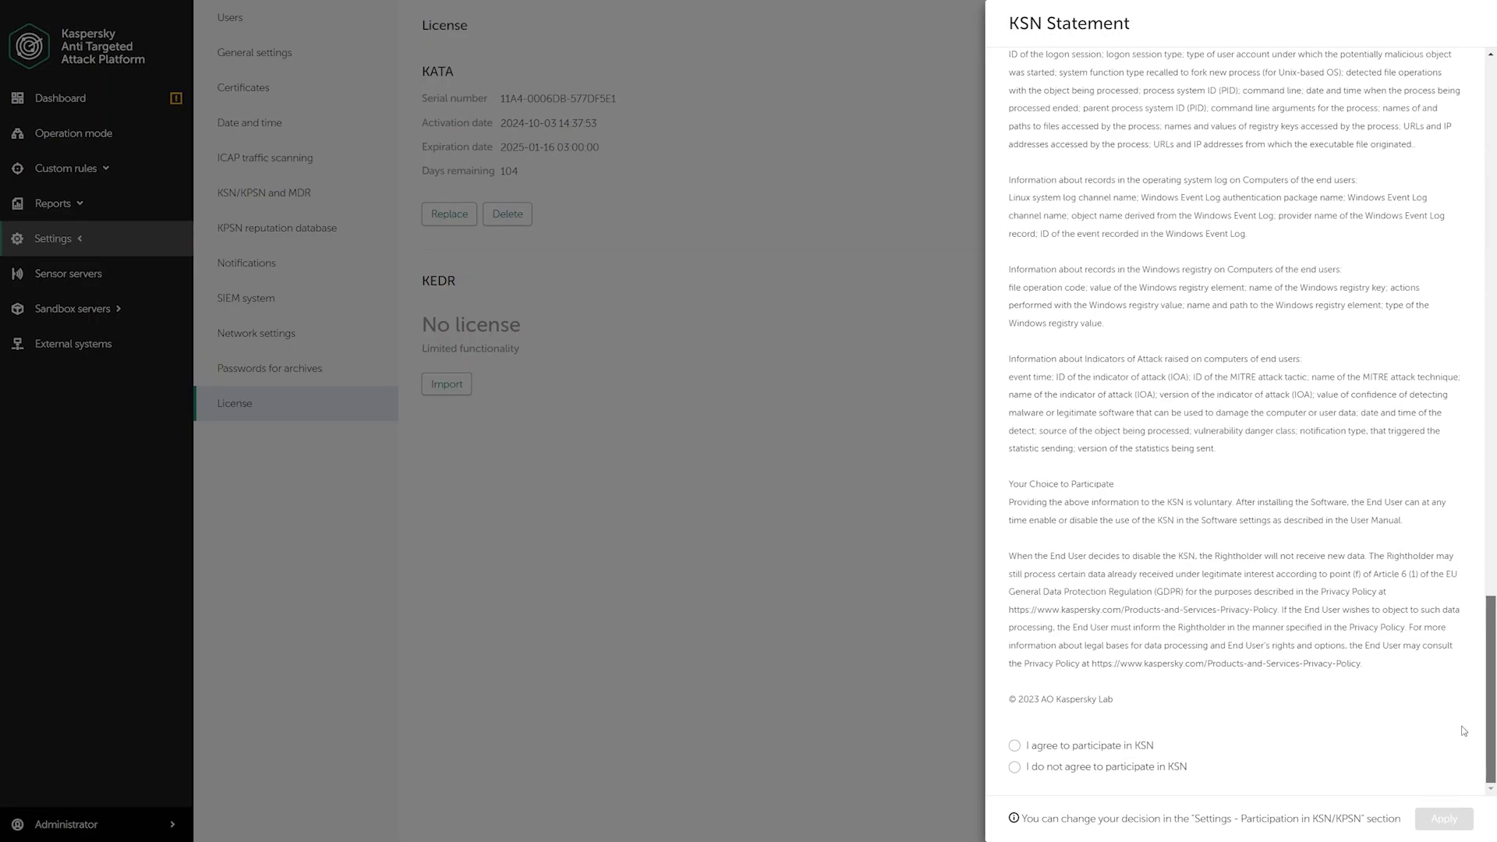
{"action": "left_click", "coordinate": [1135, 746]}
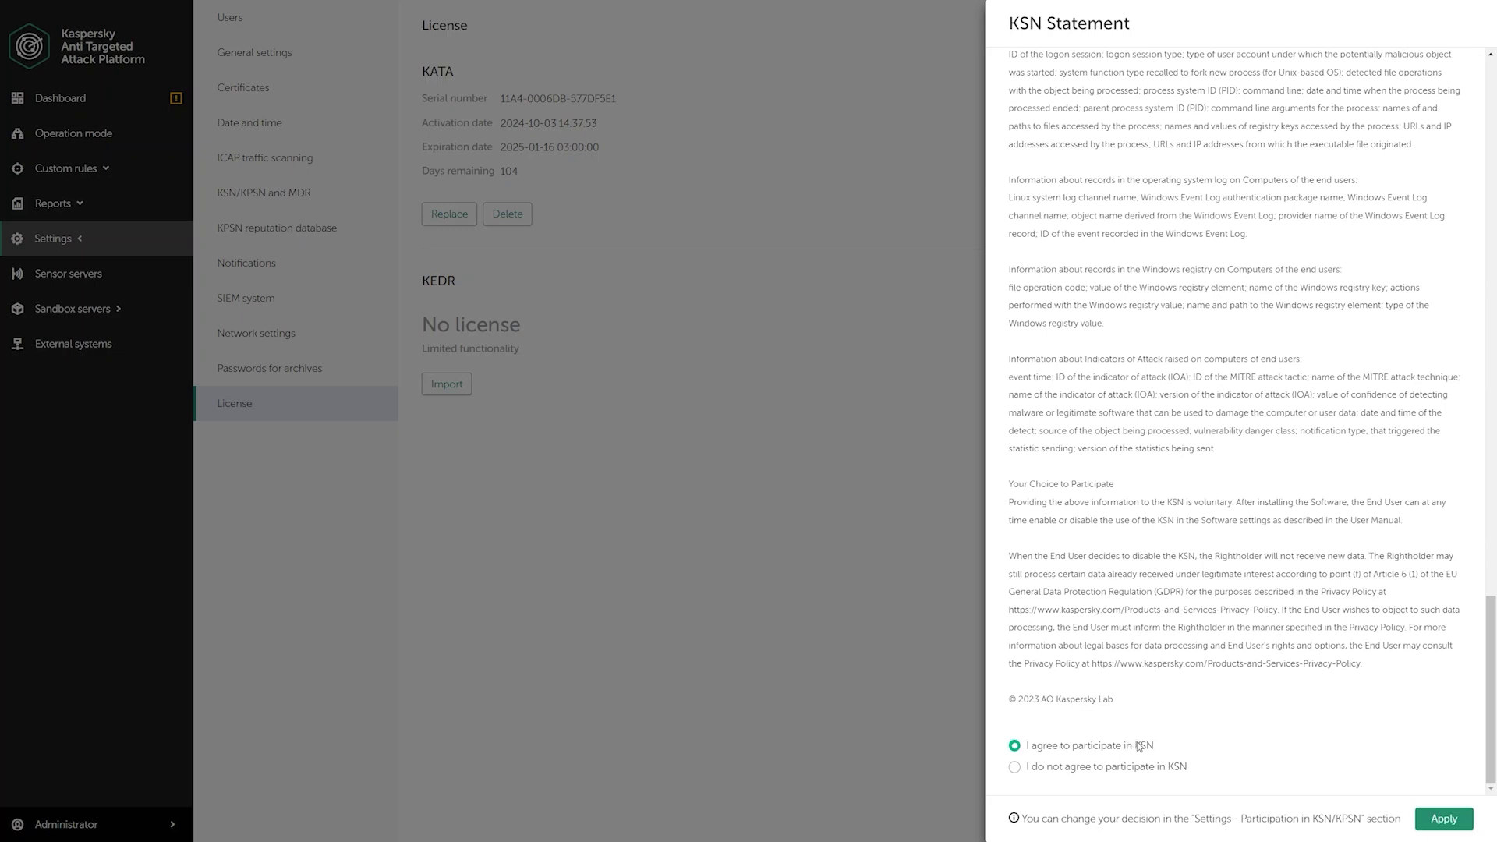
{"action": "left_click", "coordinate": [1431, 819]}
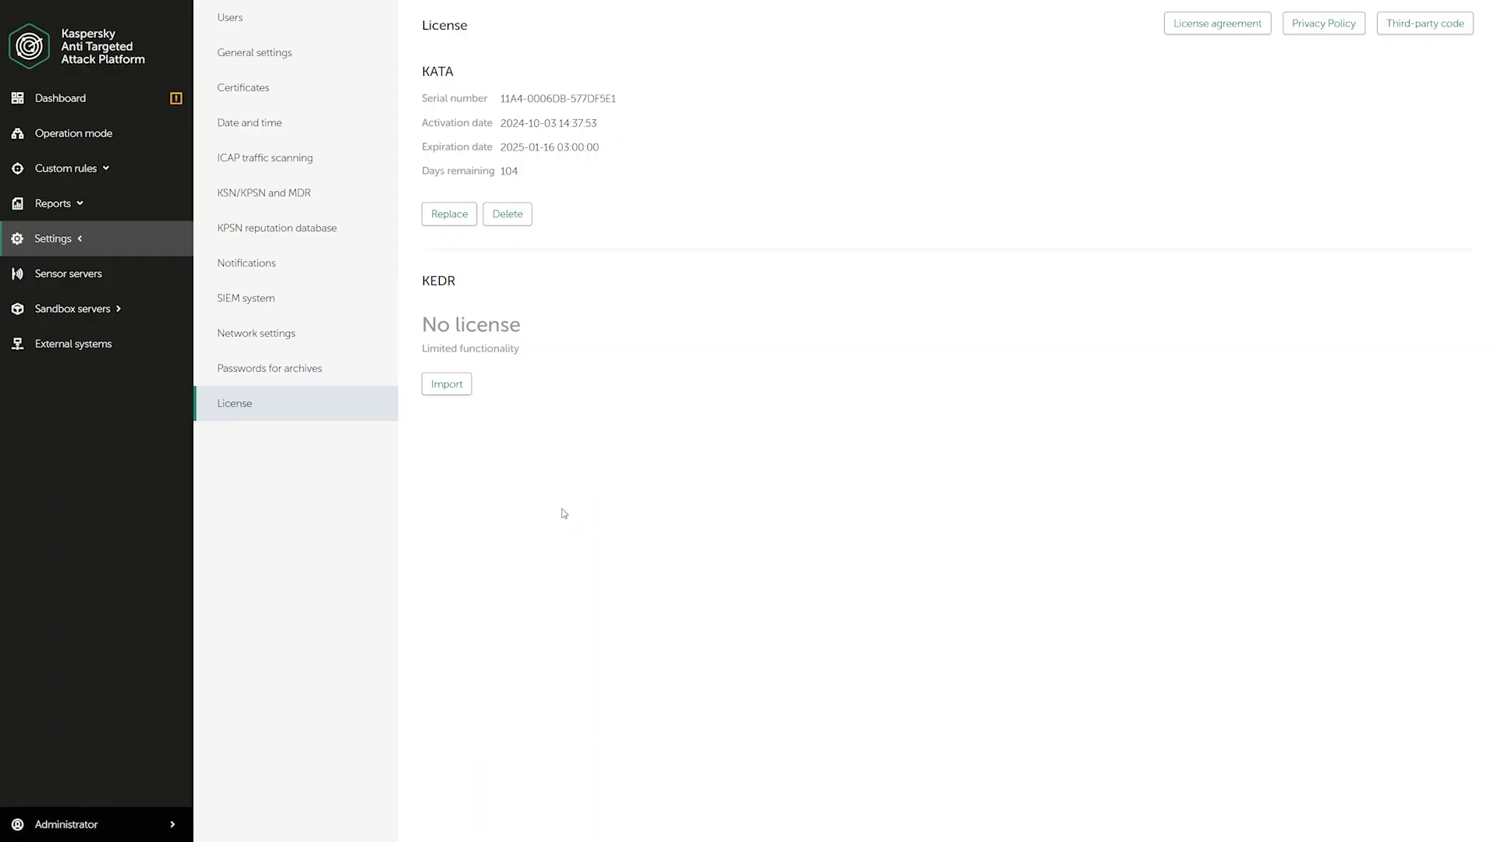
{"action": "left_click", "coordinate": [463, 386]}
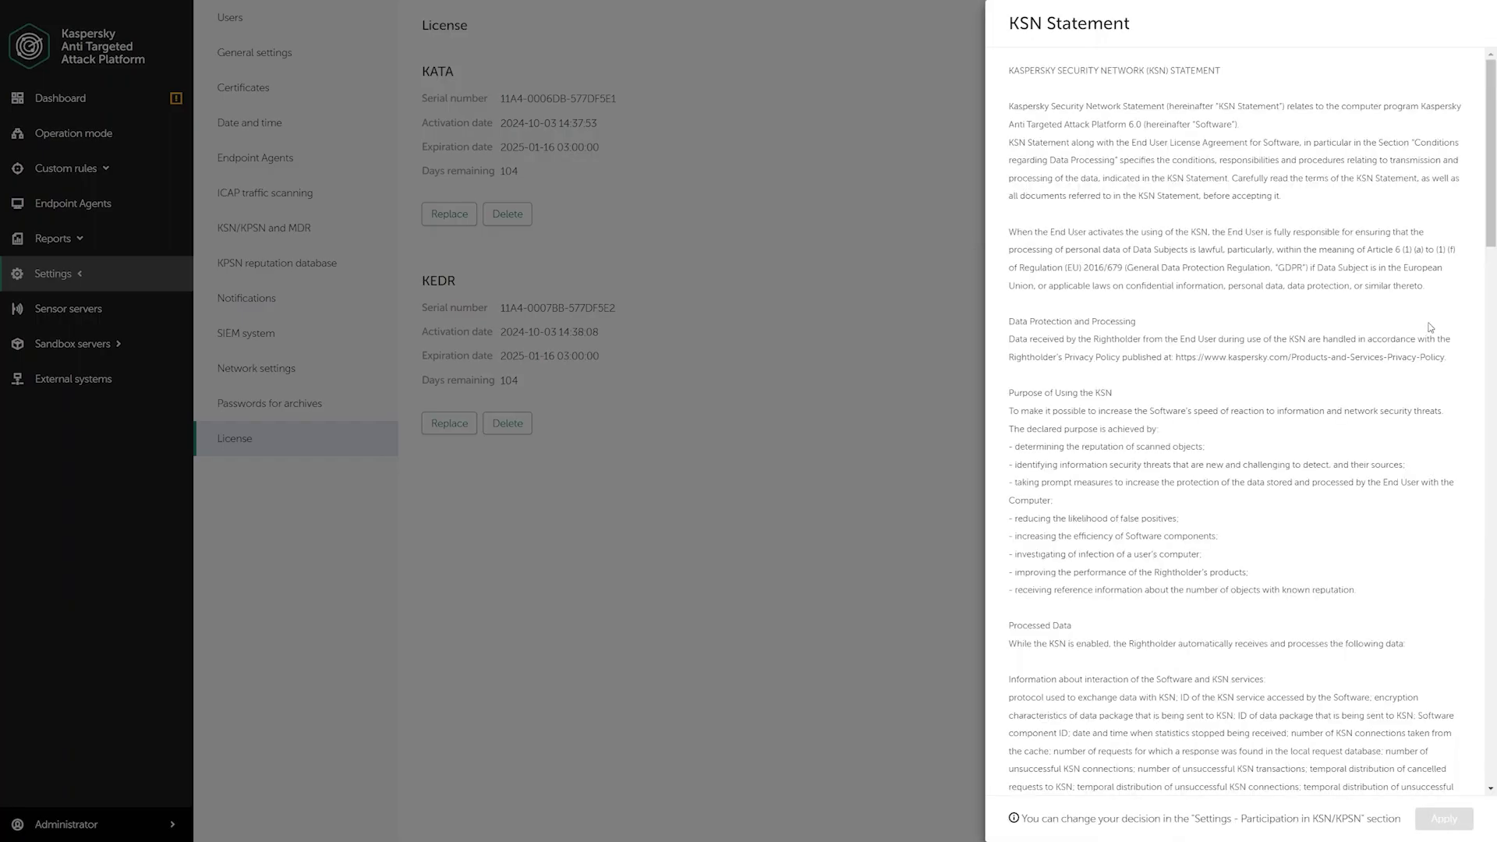
- Accept and apply the KSN Statement for the KEDR license, then log out
{"action": "left_click_drag", "start_coordinate": [1493, 236], "coordinate": [1472, 774]}
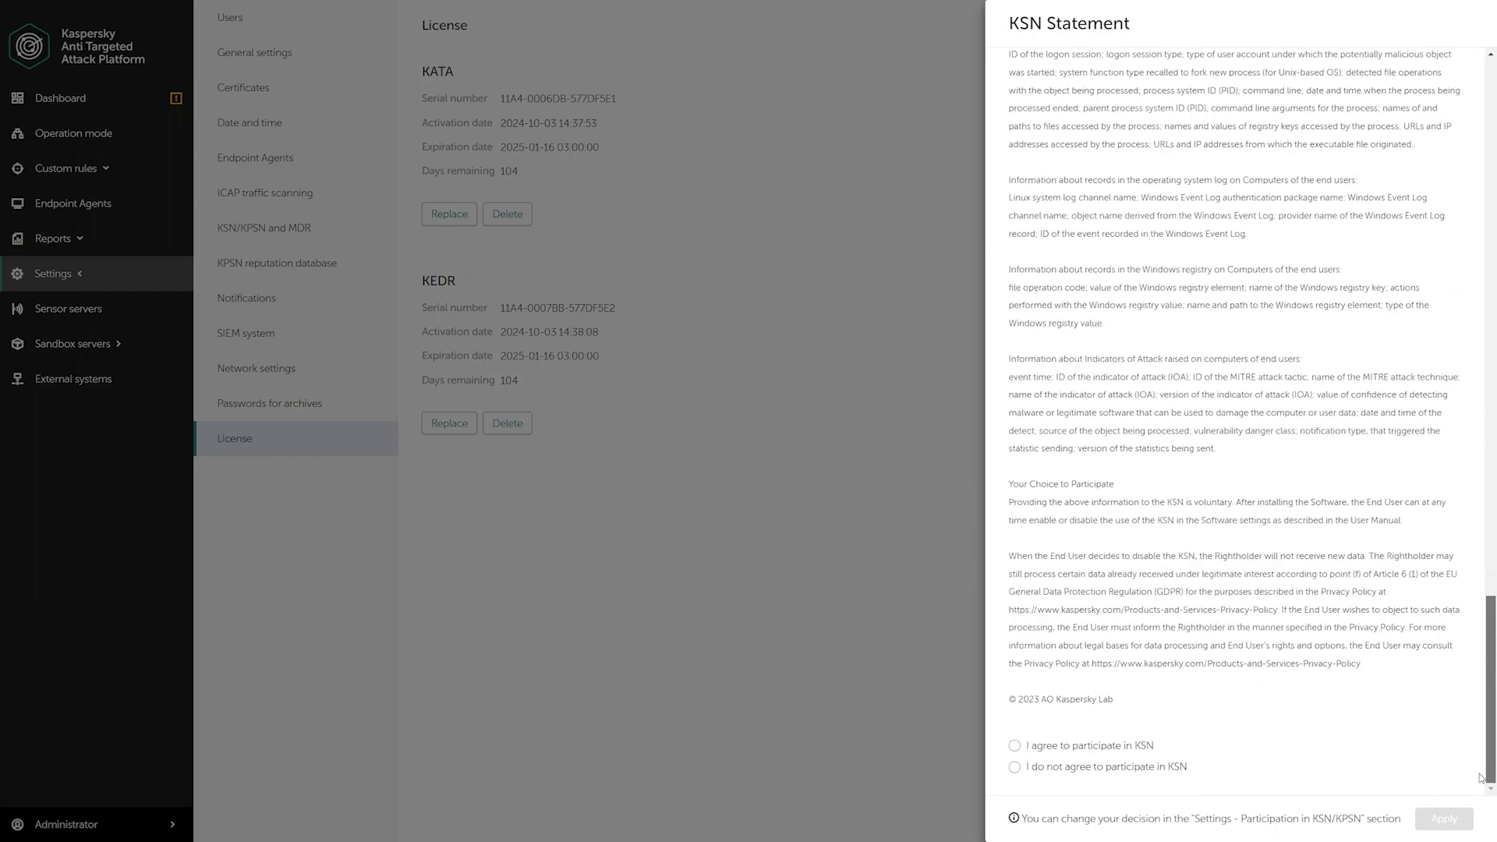
{"action": "left_click", "coordinate": [1111, 750]}
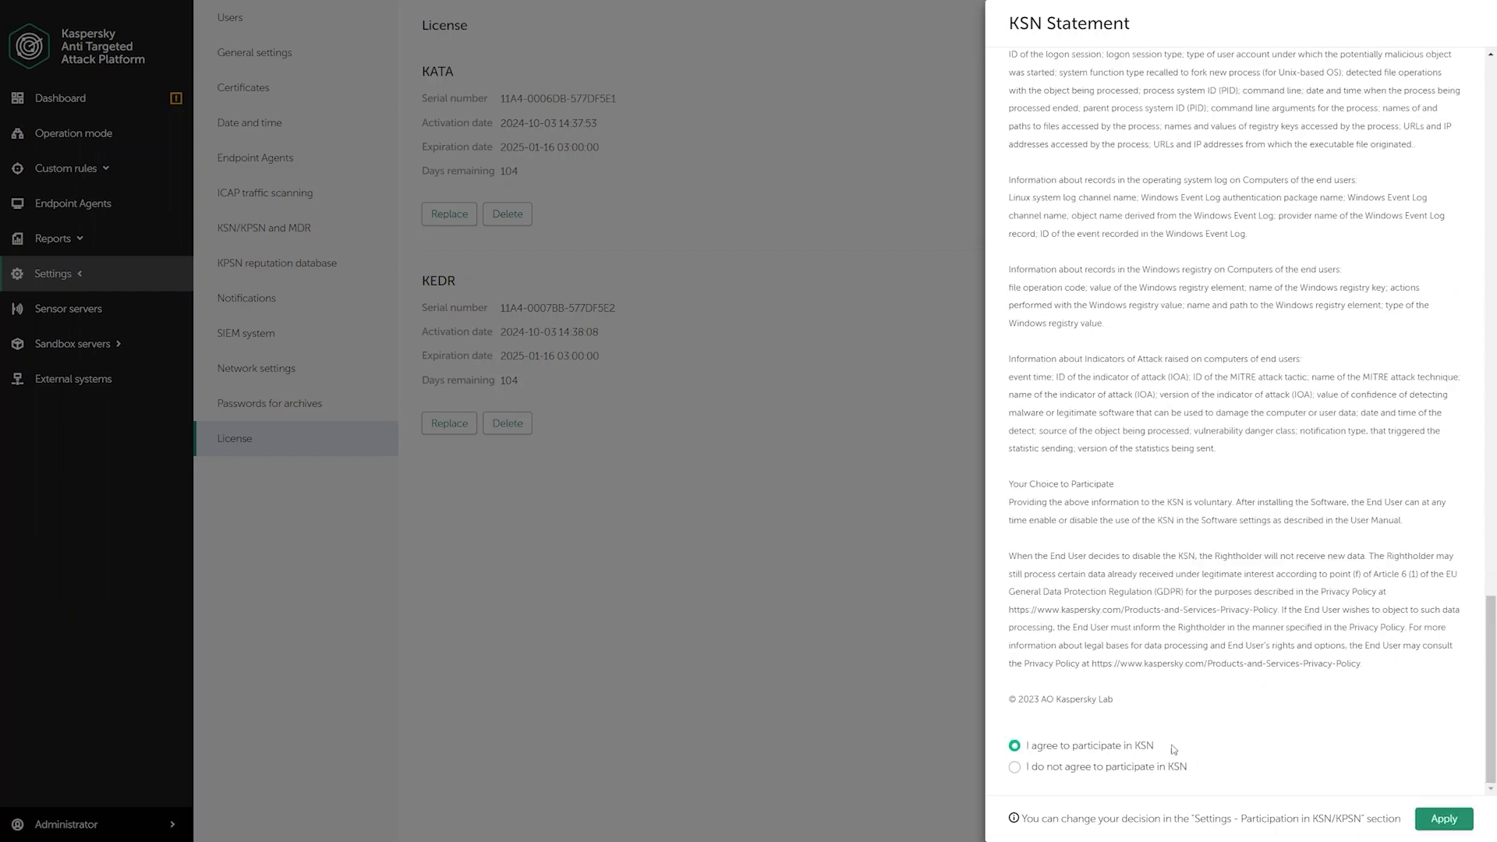
{"action": "left_click", "coordinate": [1428, 820]}
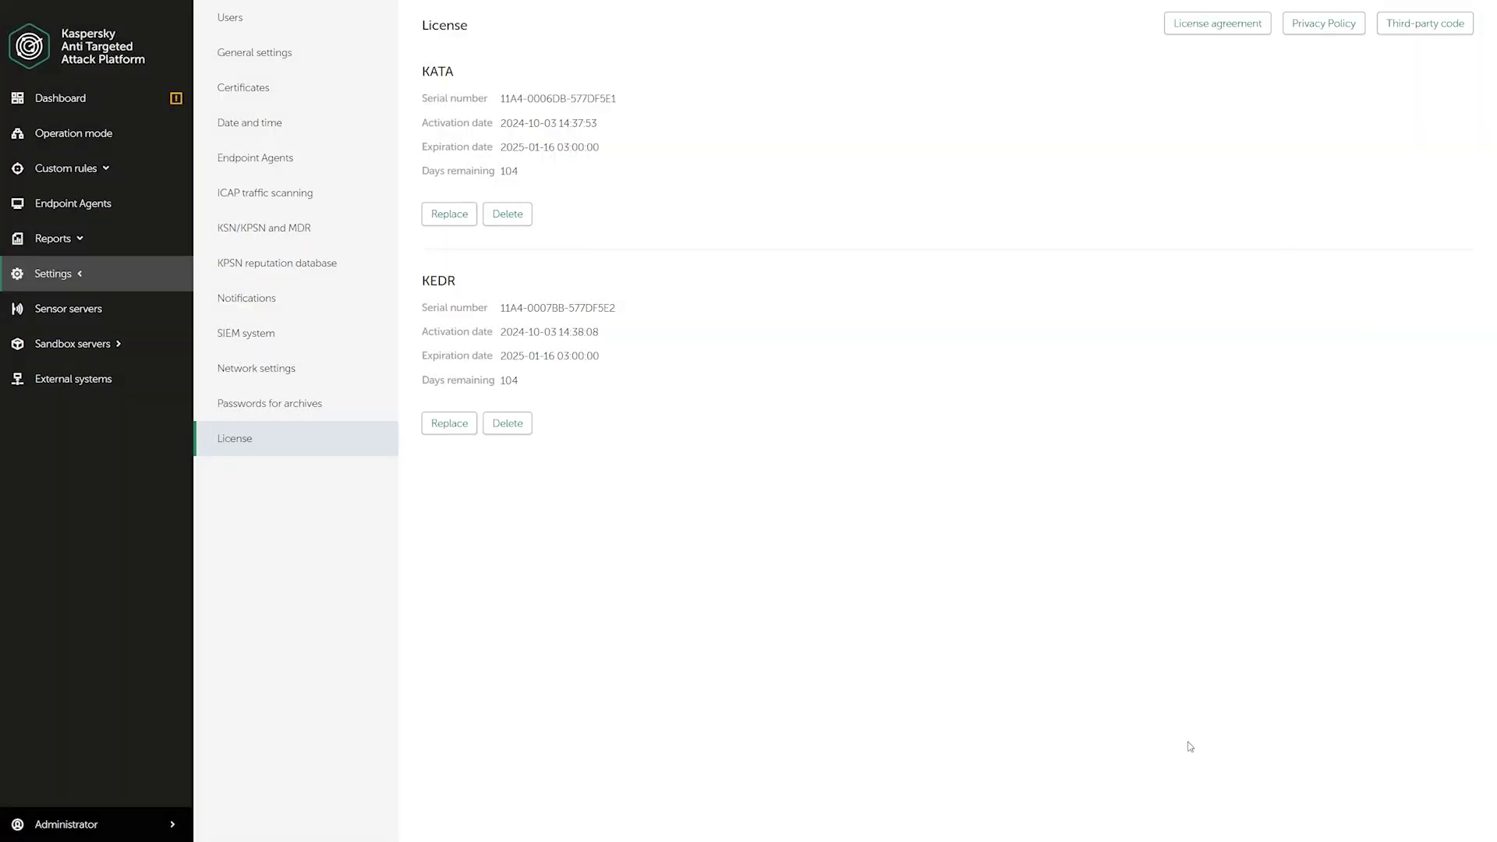
{"action": "left_click", "coordinate": [71, 825]}
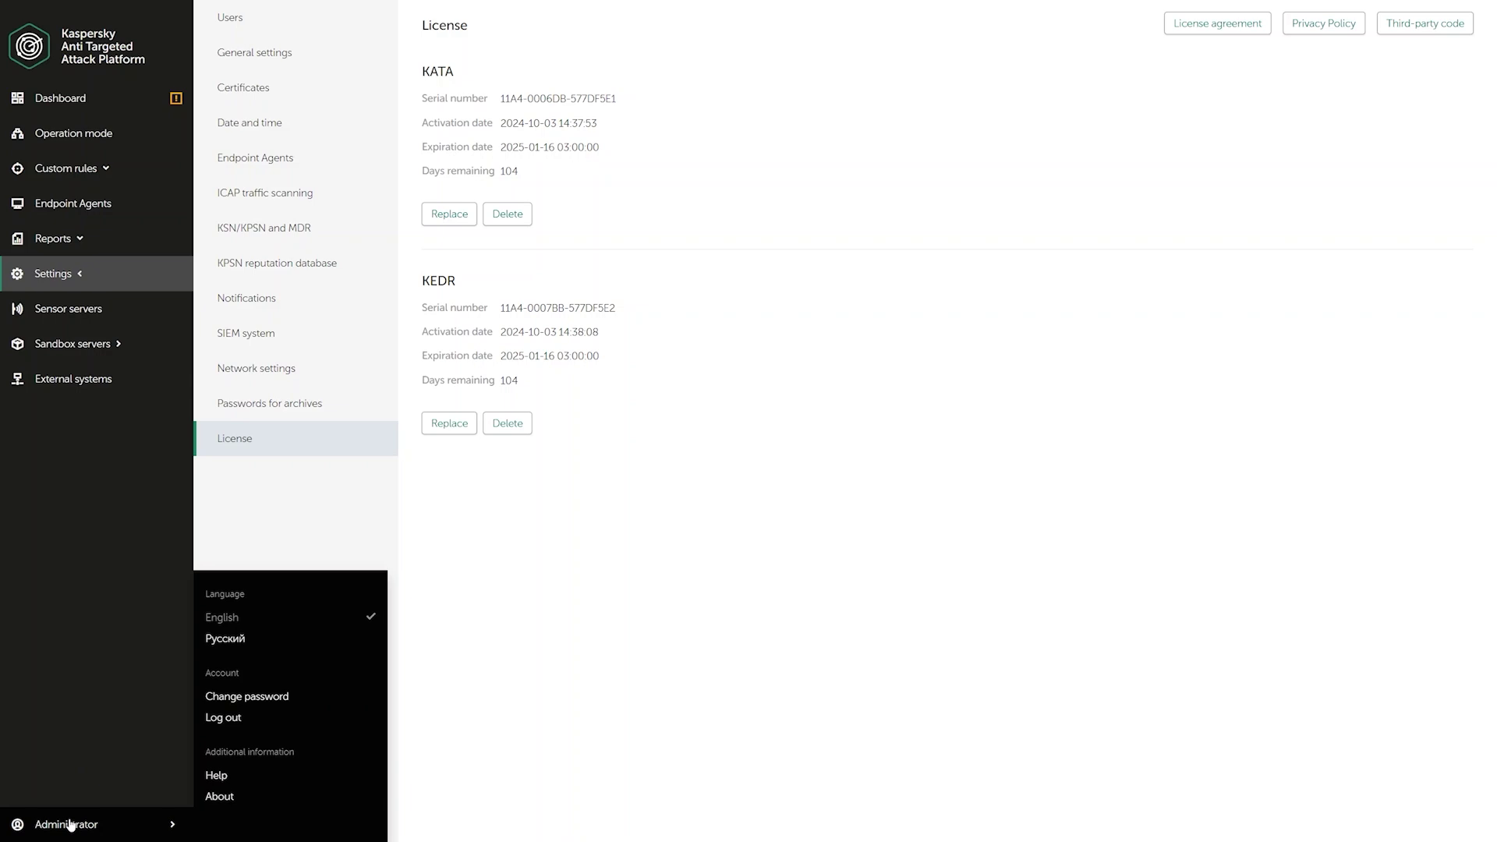
{"action": "left_click", "coordinate": [281, 721]}
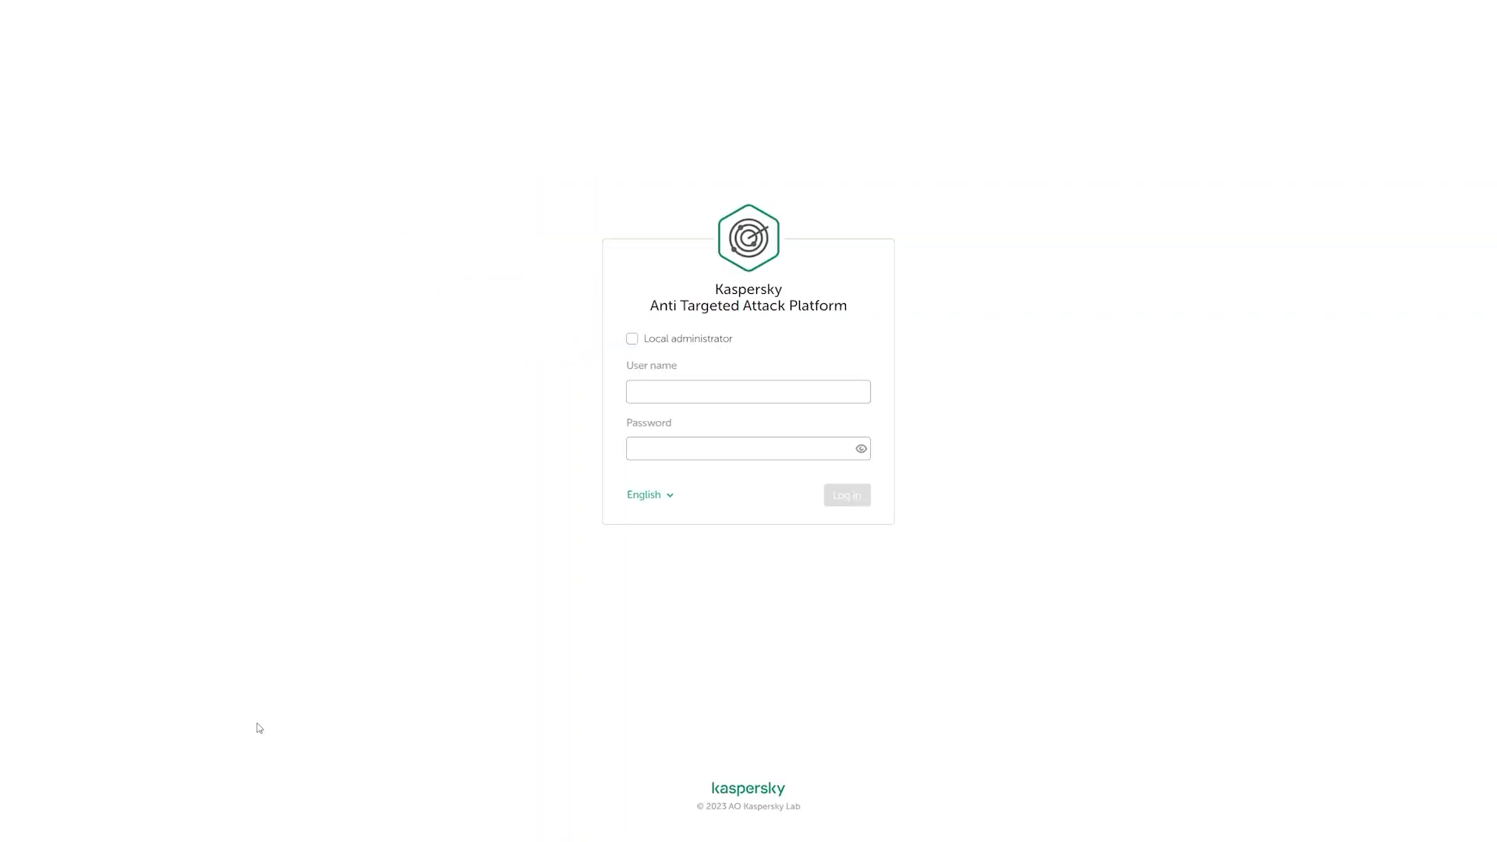